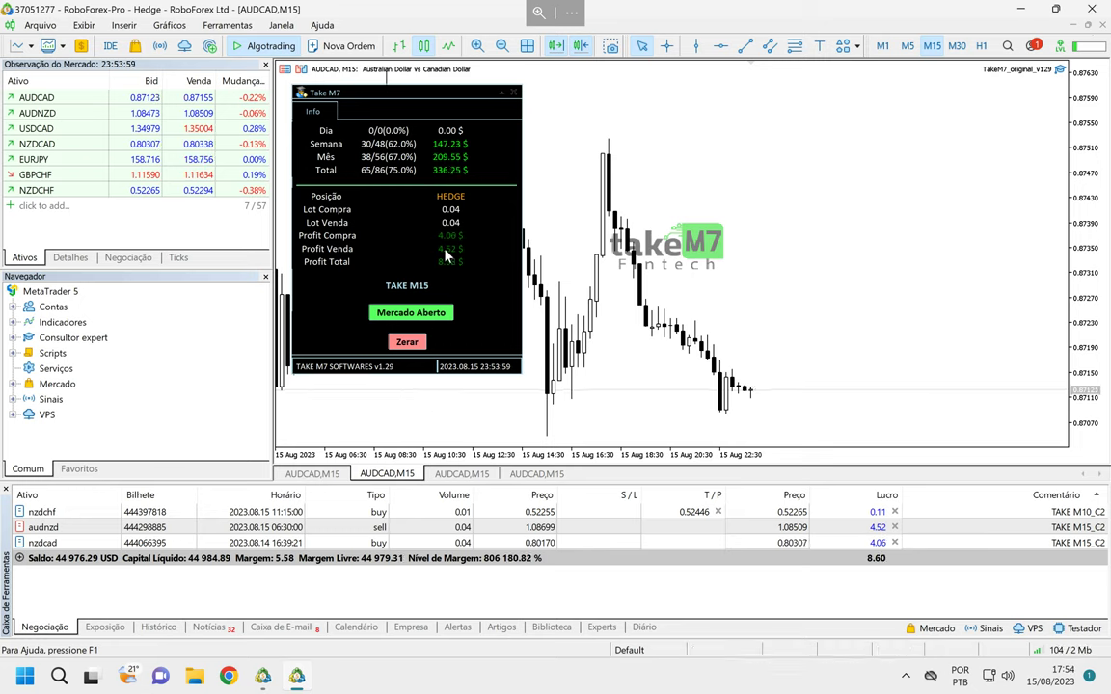
Step: Switch to the other AUDCAD M15 chart, where Take M7 runs in HEDGE mode with three open trades
{"action": "left_click", "coordinate": [311, 473]}
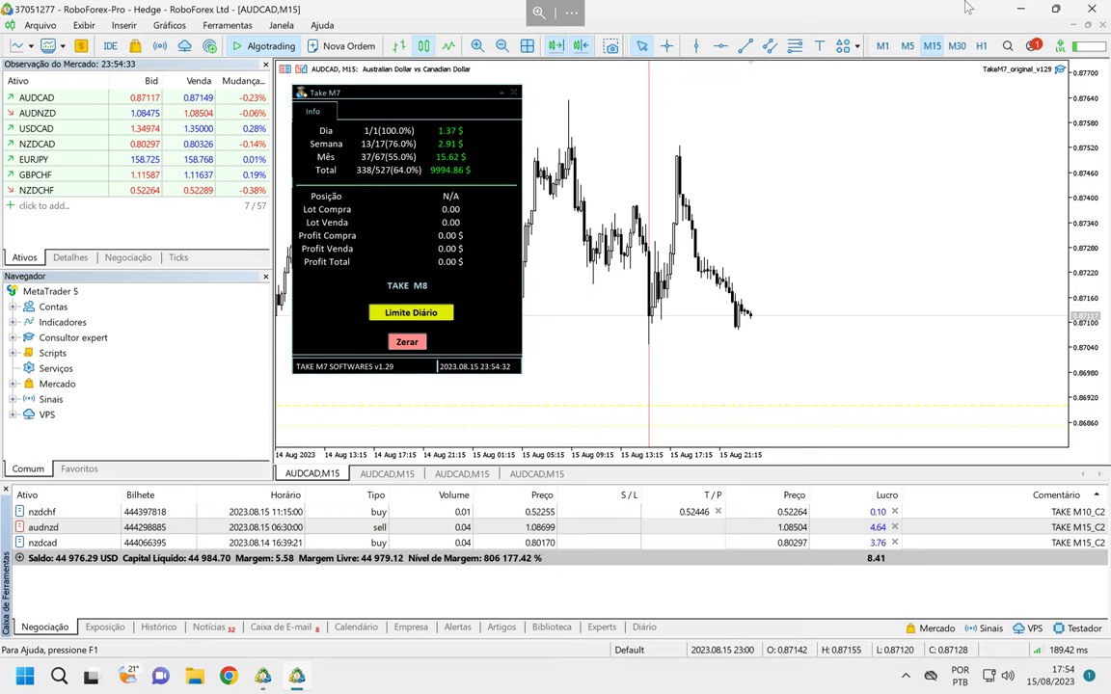
Step: Leave the remote desktop session and restore the WinRAR archive window to a smaller size
{"action": "left_click", "coordinate": [1074, 11]}
{"action": "left_click", "coordinate": [516, 389]}
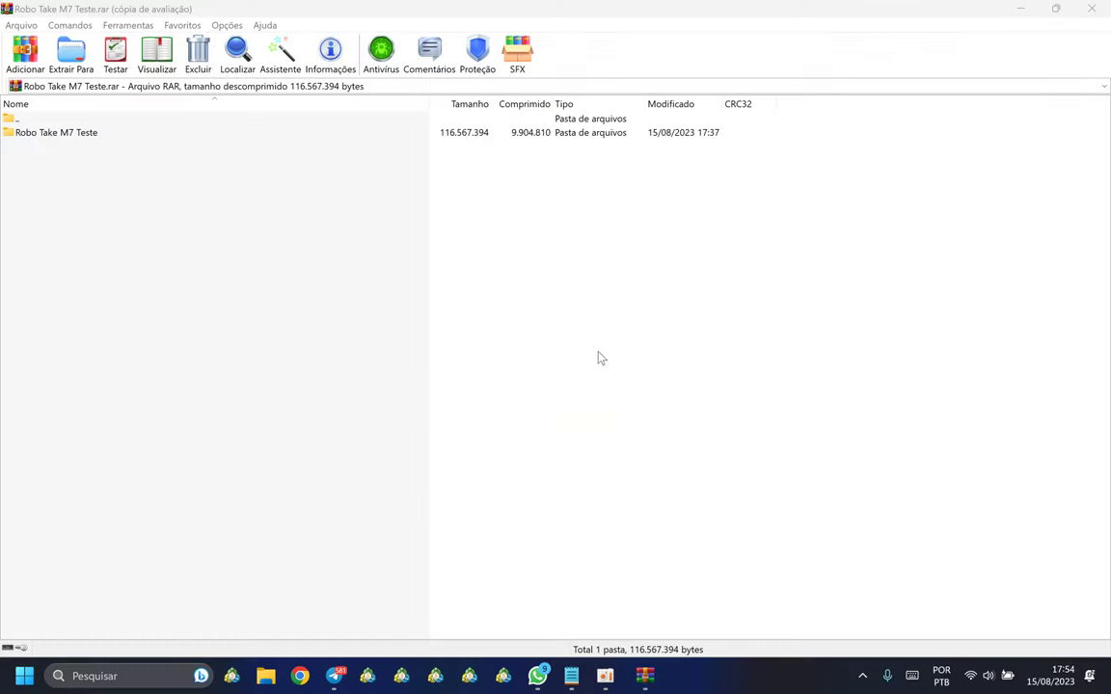
{"action": "double_click", "coordinate": [954, 15]}
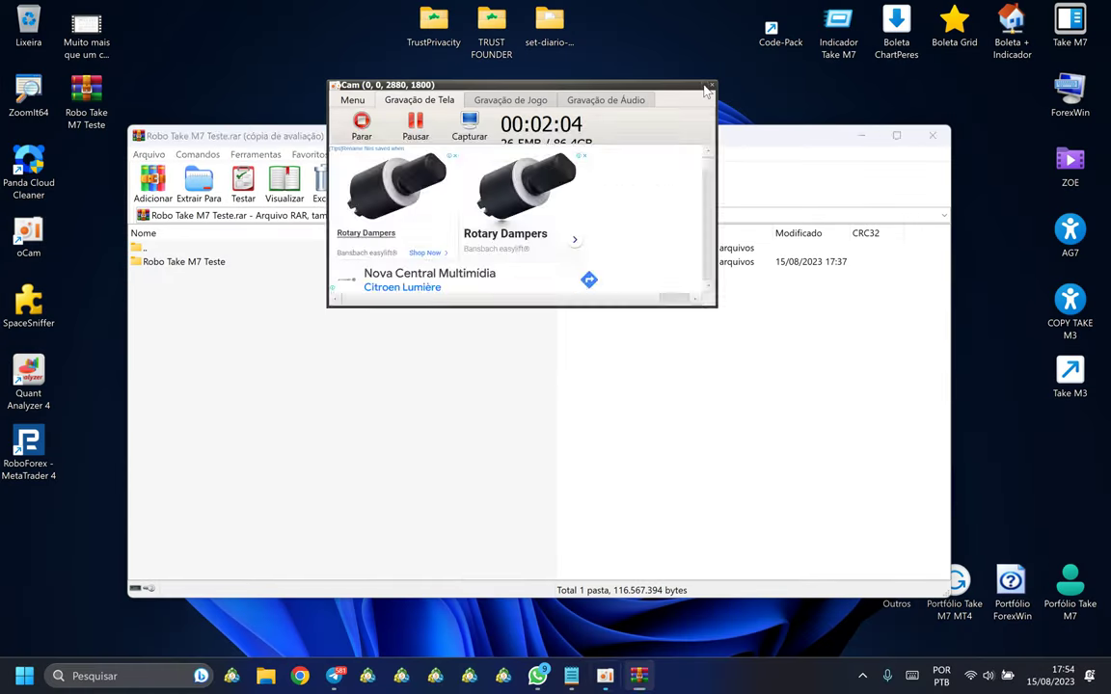
{"action": "left_click_drag", "start_coordinate": [636, 135], "coordinate": [807, 103]}
Step: Drag the Robo Take M7 Teste folder out of the archive onto the desktop
{"action": "left_click", "coordinate": [83, 93]}
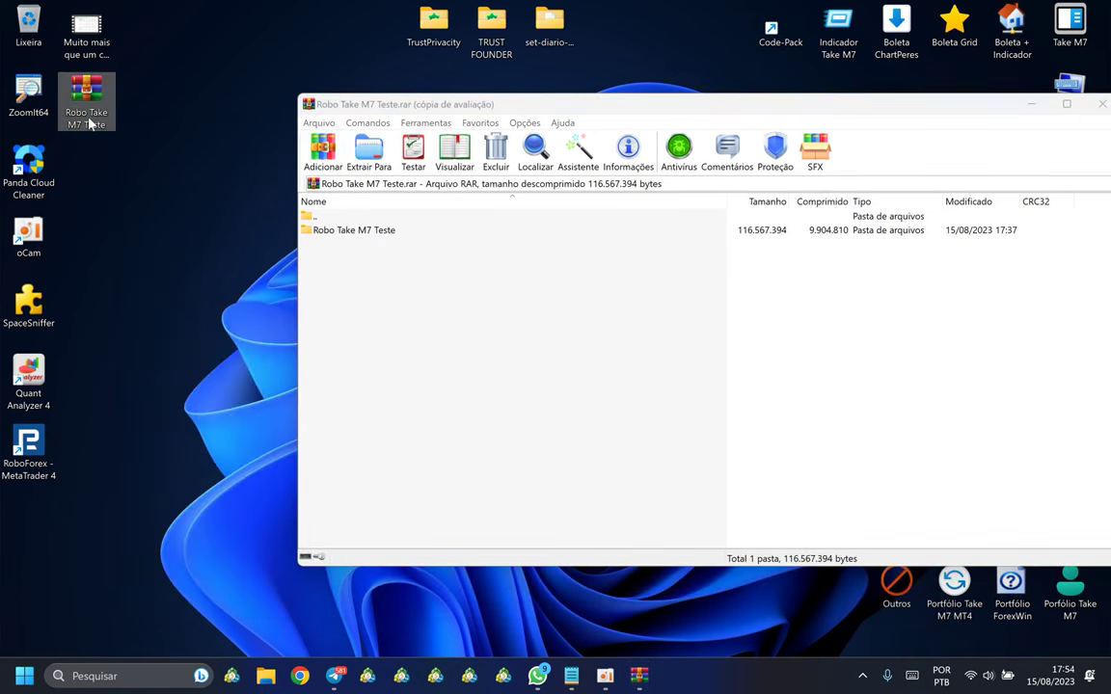
{"action": "left_click", "coordinate": [83, 109]}
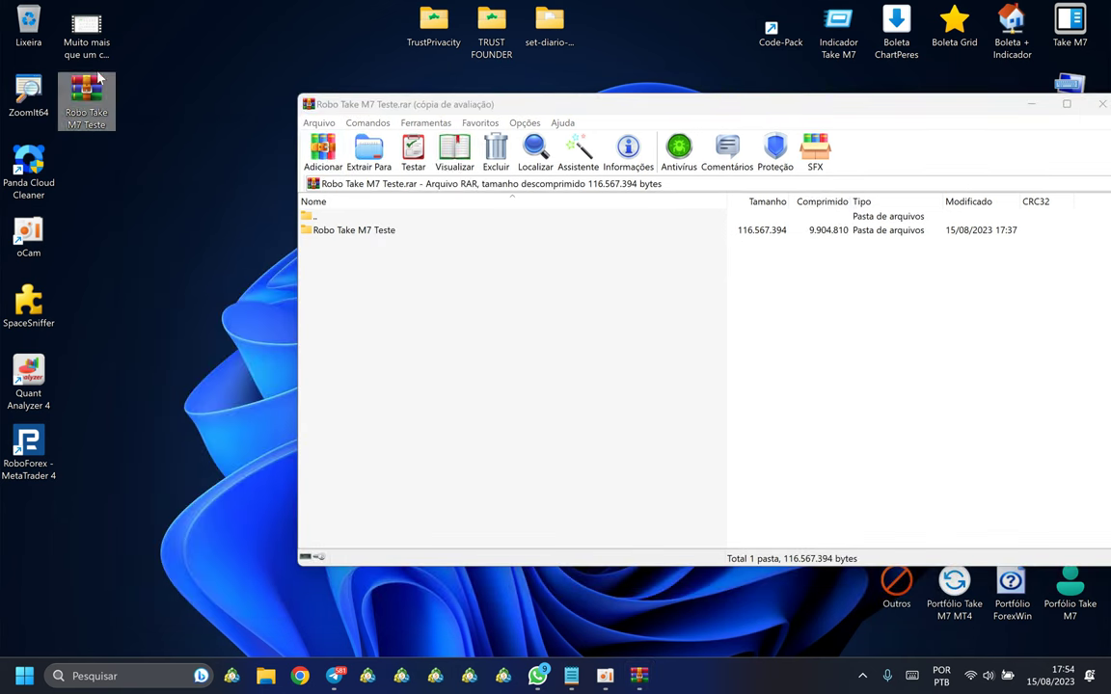
{"action": "left_click", "coordinate": [309, 229]}
{"action": "left_click", "coordinate": [107, 108]}
{"action": "left_click", "coordinate": [333, 256]}
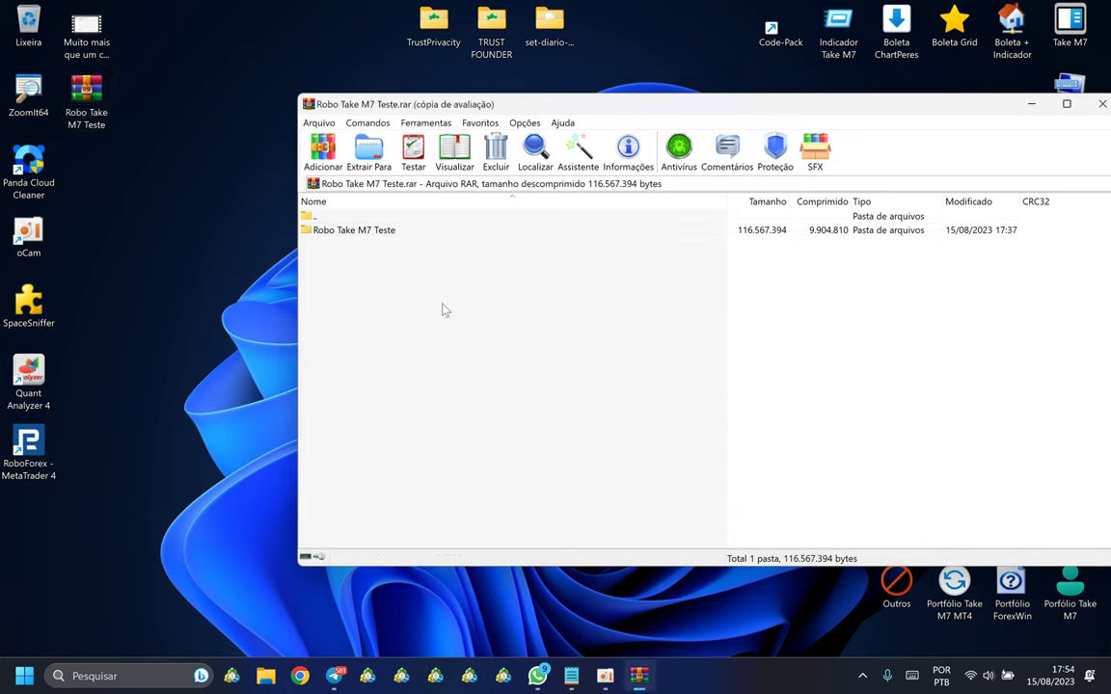
{"action": "left_click_drag", "start_coordinate": [758, 106], "coordinate": [764, 91]}
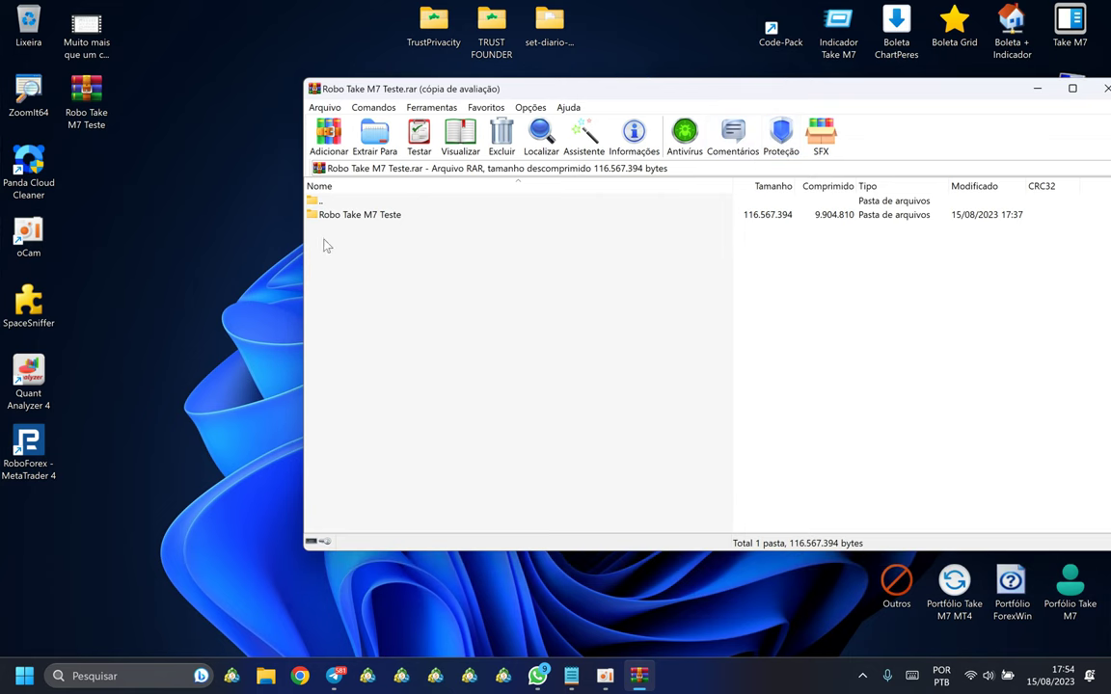
{"action": "left_click_drag", "start_coordinate": [322, 215], "coordinate": [111, 219]}
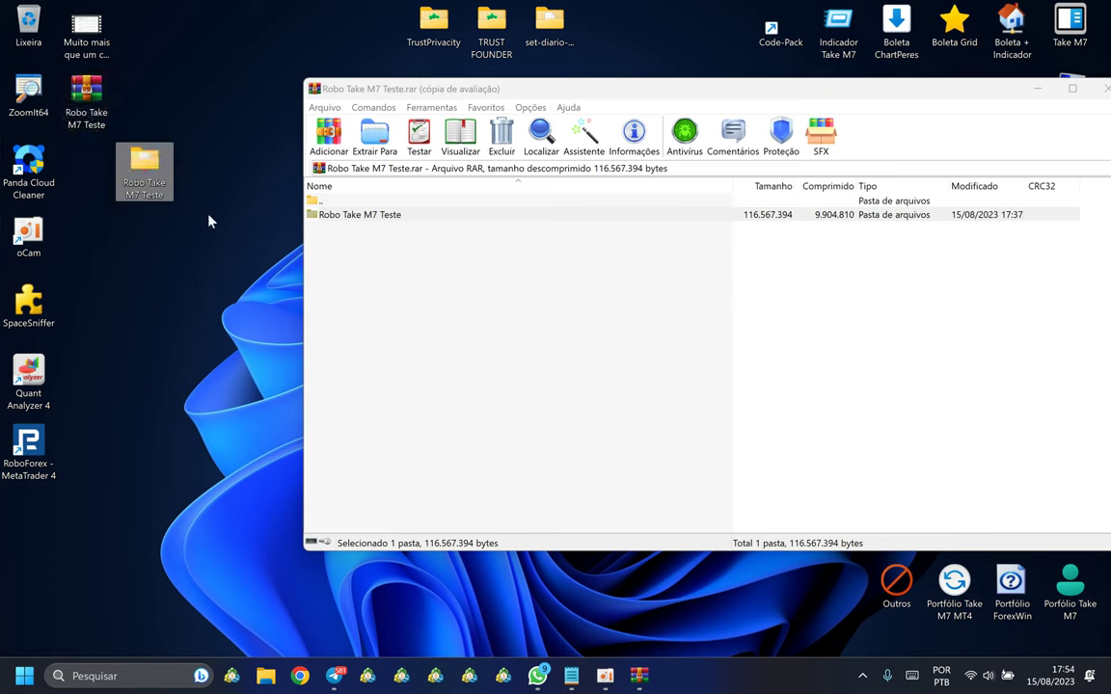
{"action": "left_click_drag", "start_coordinate": [977, 102], "coordinate": [895, 103]}
Step: Close WinRAR and open the extracted Robo Take M7 Teste folder in a maximized window
{"action": "key", "text": "alt+F4"}
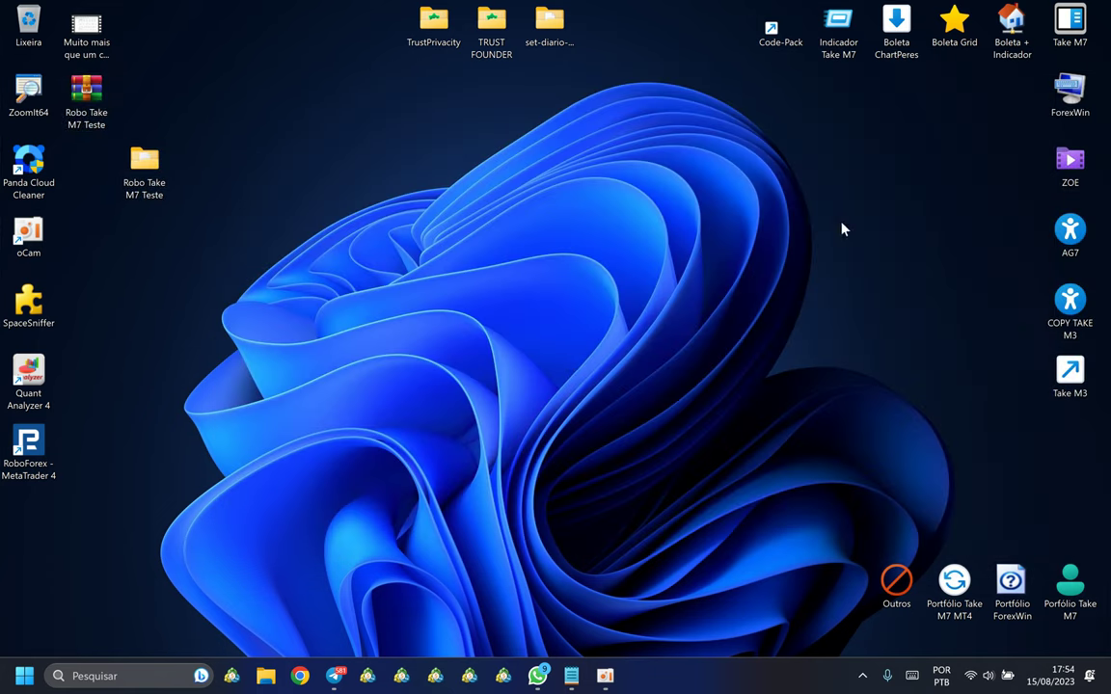
{"action": "double_click", "coordinate": [157, 172]}
{"action": "double_click", "coordinate": [535, 20]}
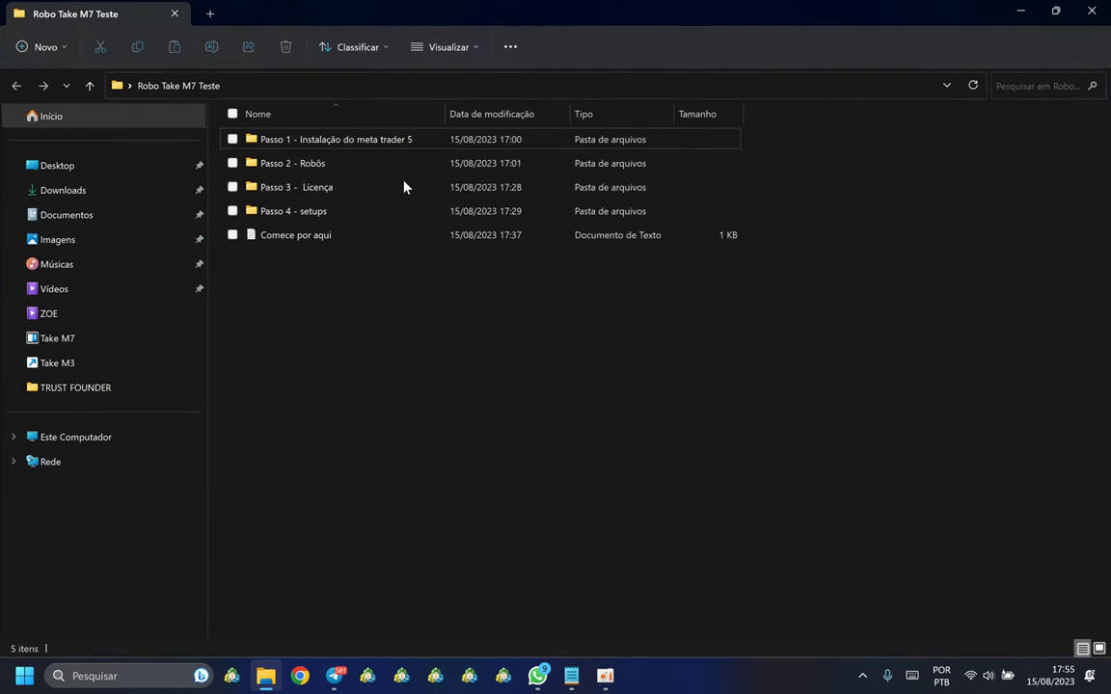
Step: Read the Comece por aqui notes in Notepad, then leave them
{"action": "left_click", "coordinate": [307, 243]}
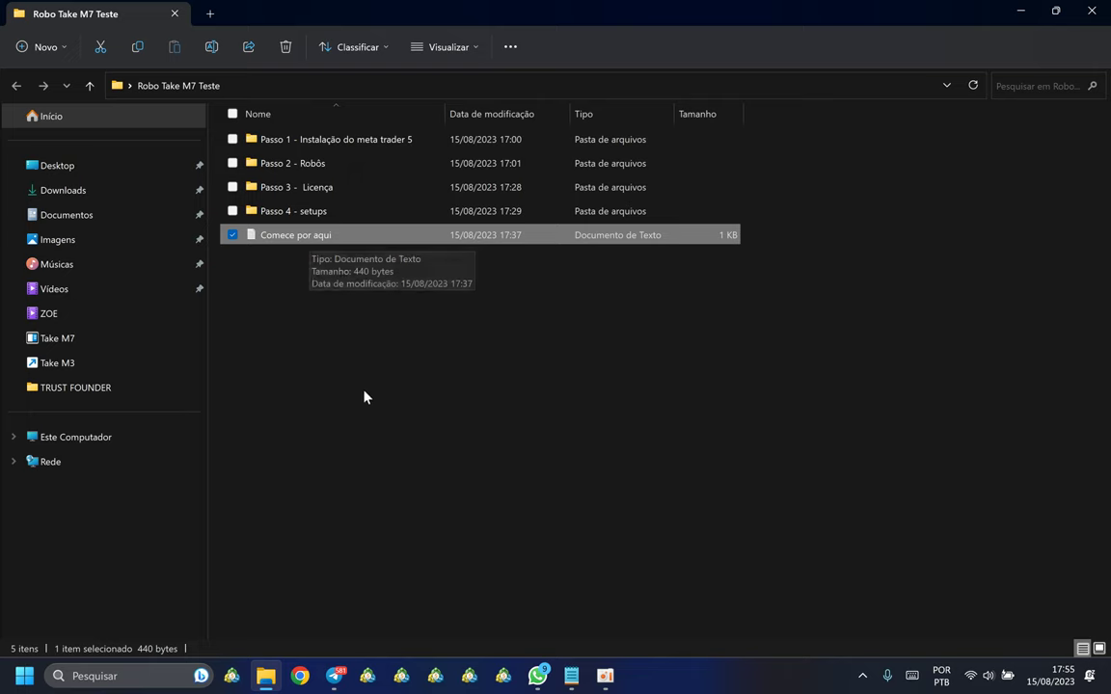
{"action": "left_click", "coordinate": [365, 395]}
{"action": "double_click", "coordinate": [307, 238]}
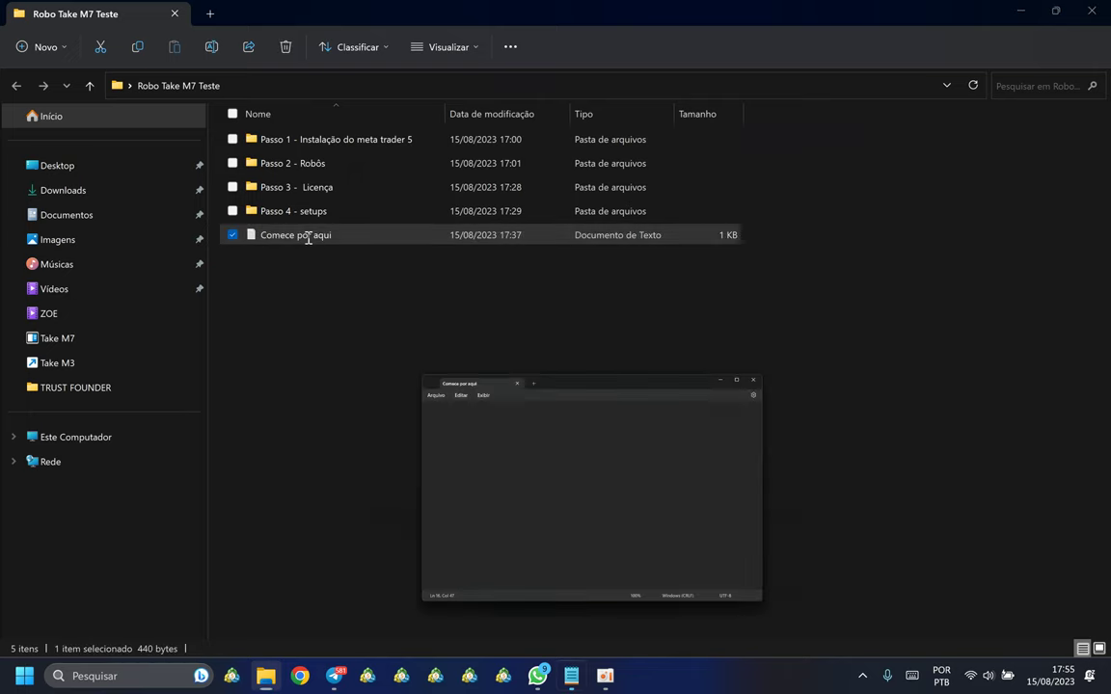
{"action": "left_click", "coordinate": [564, 247]}
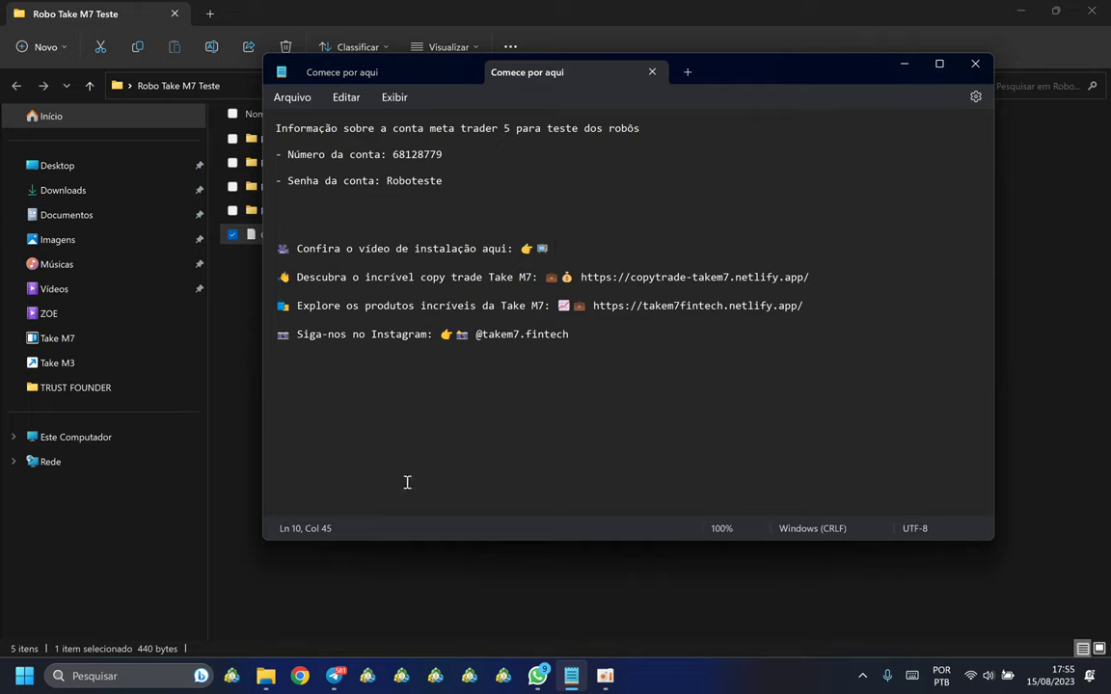
{"action": "key", "text": "alt+Tab"}
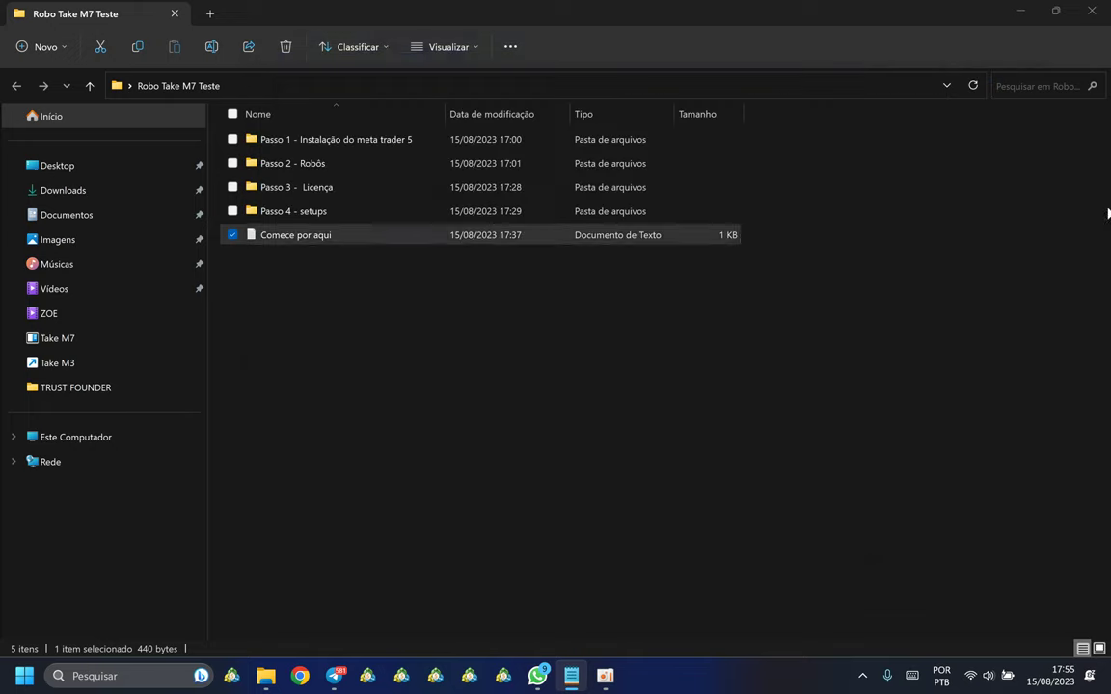
Step: Open the 'Passo 1 - Instalação do meta trader 5' folder with the installer and login image
{"action": "left_click", "coordinate": [283, 143]}
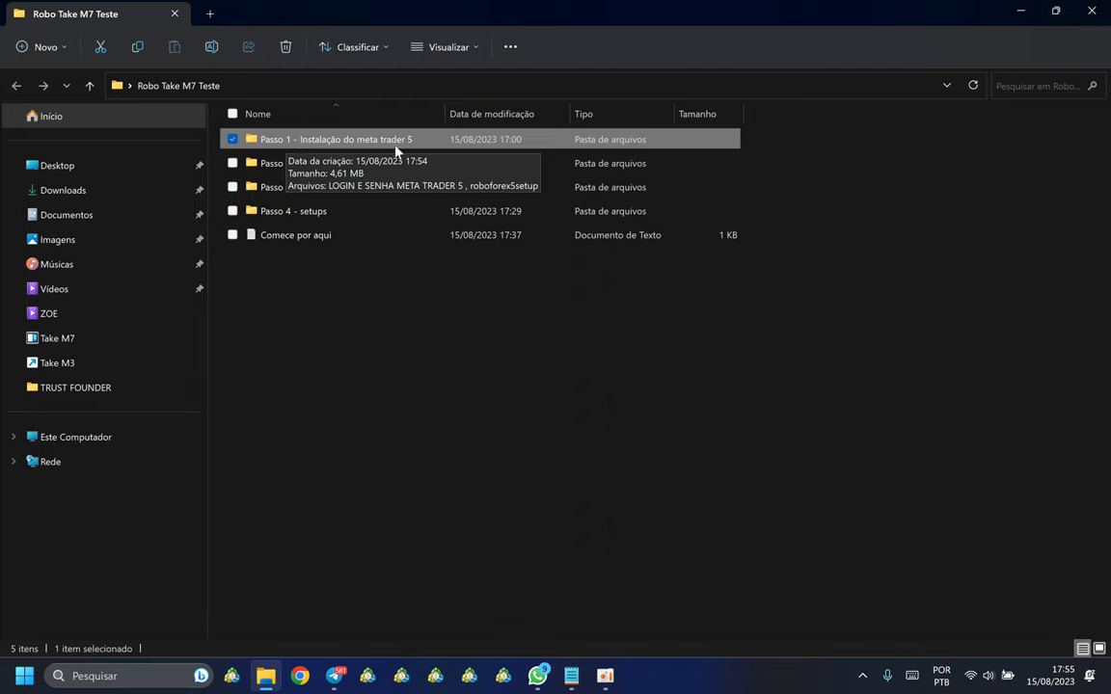
{"action": "left_click", "coordinate": [414, 397]}
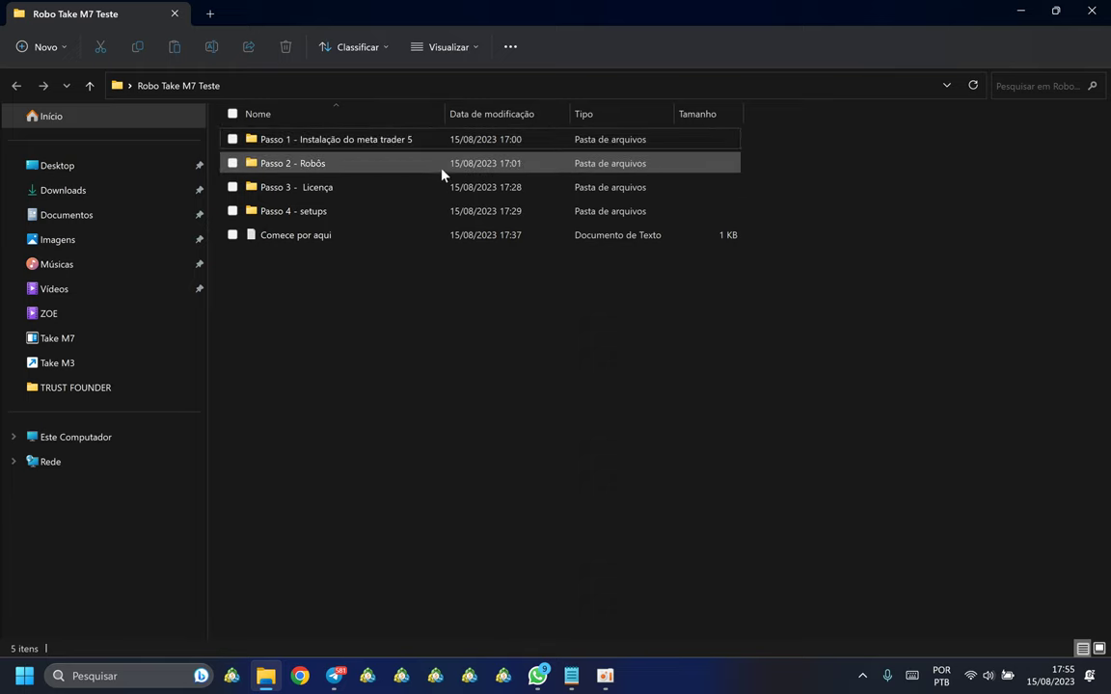
{"action": "double_click", "coordinate": [310, 143]}
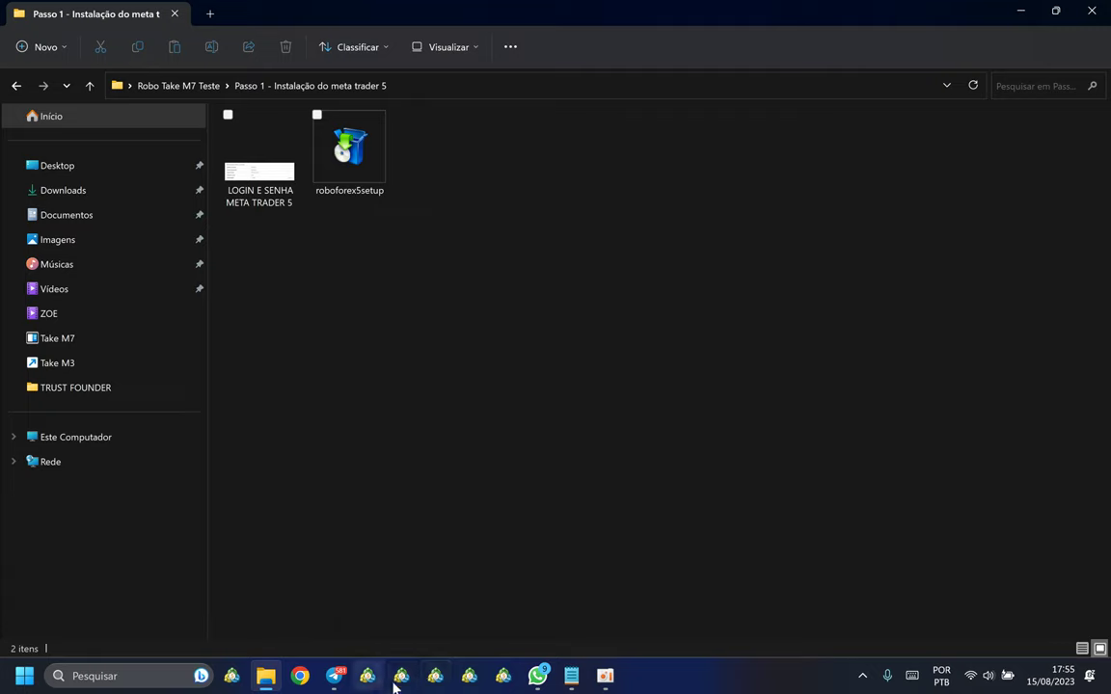
Step: Launch roboforex5setup, open its settings, and untick opening the MQL5.community website
{"action": "left_click", "coordinate": [361, 159]}
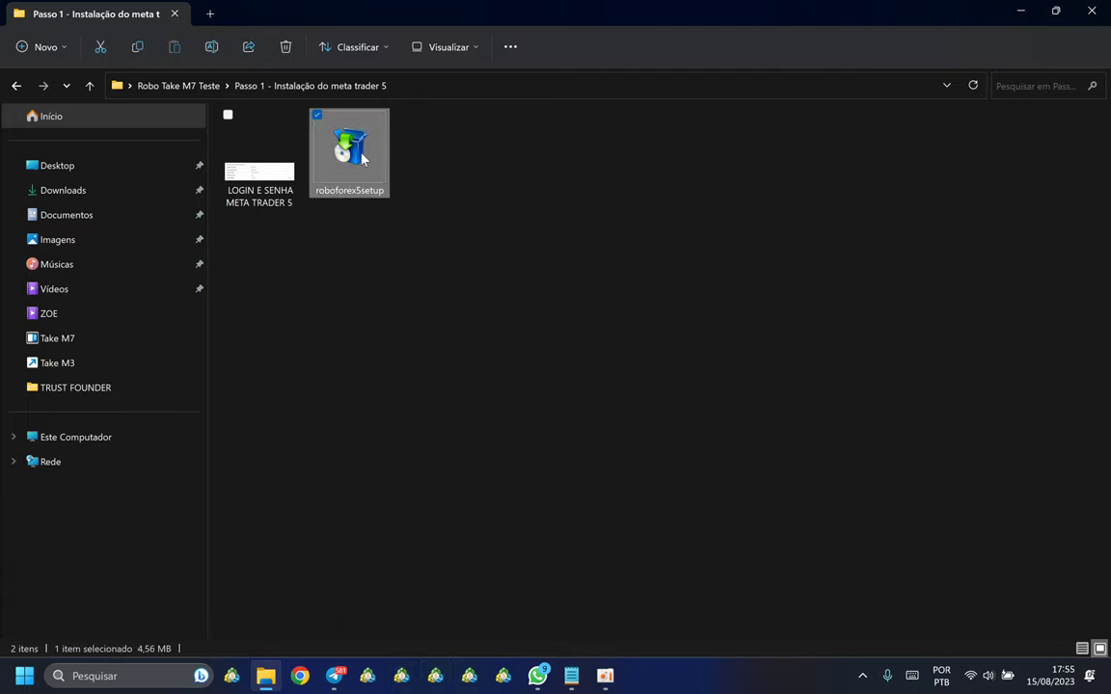
{"action": "double_click", "coordinate": [389, 169]}
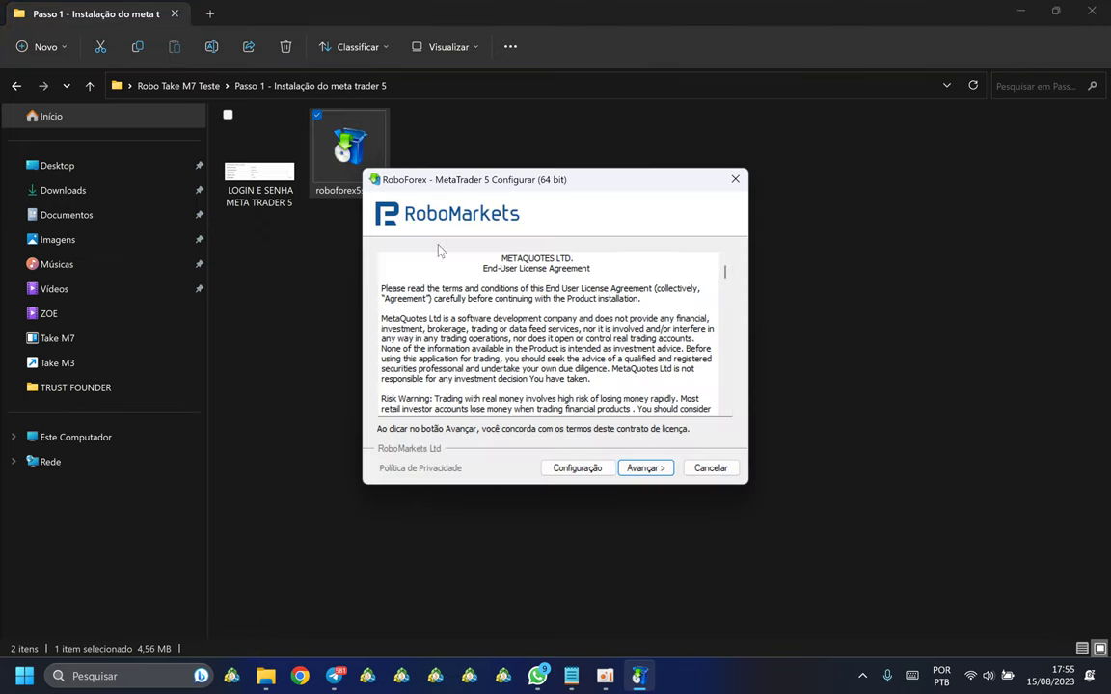
{"action": "left_click", "coordinate": [579, 467]}
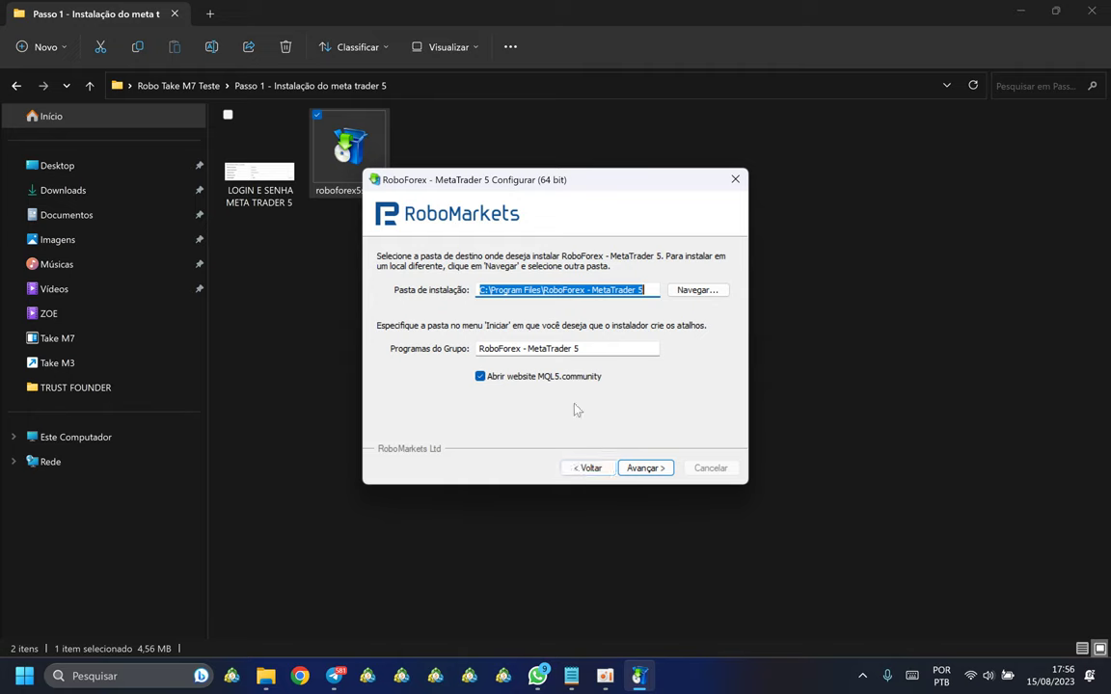
{"action": "left_click", "coordinate": [542, 377]}
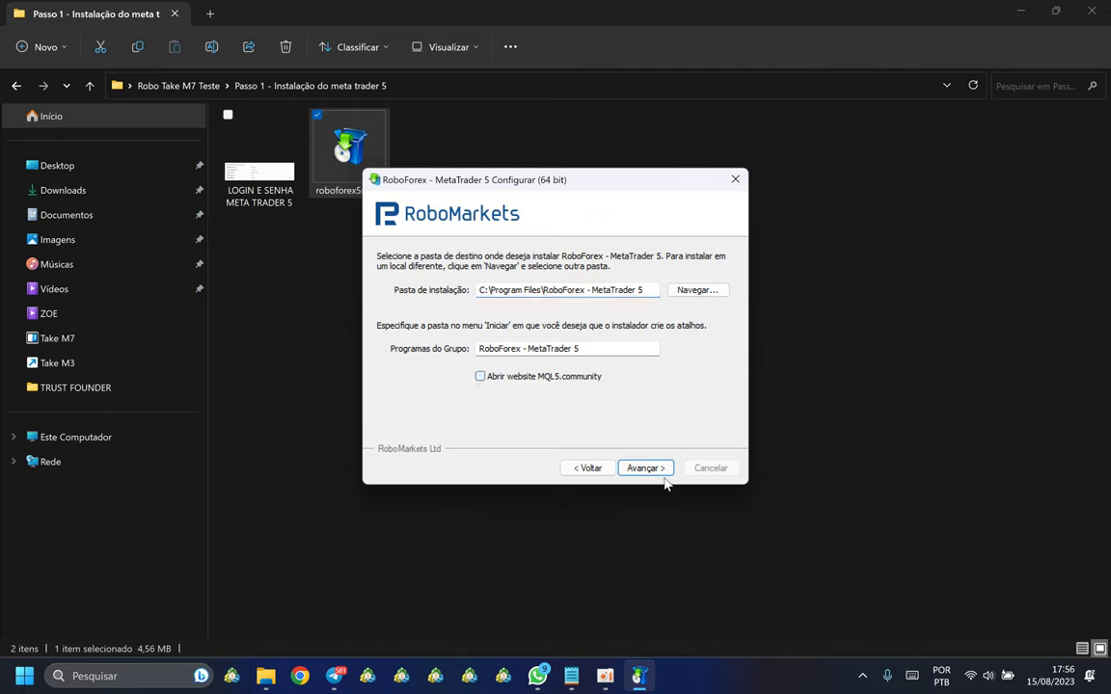
Step: Append ' teste robo' to the program group name and the installation folder path
{"action": "left_click", "coordinate": [605, 348]}
{"action": "left_click_drag", "start_coordinate": [605, 348], "coordinate": [551, 348]}
{"action": "left_click", "coordinate": [586, 468]}
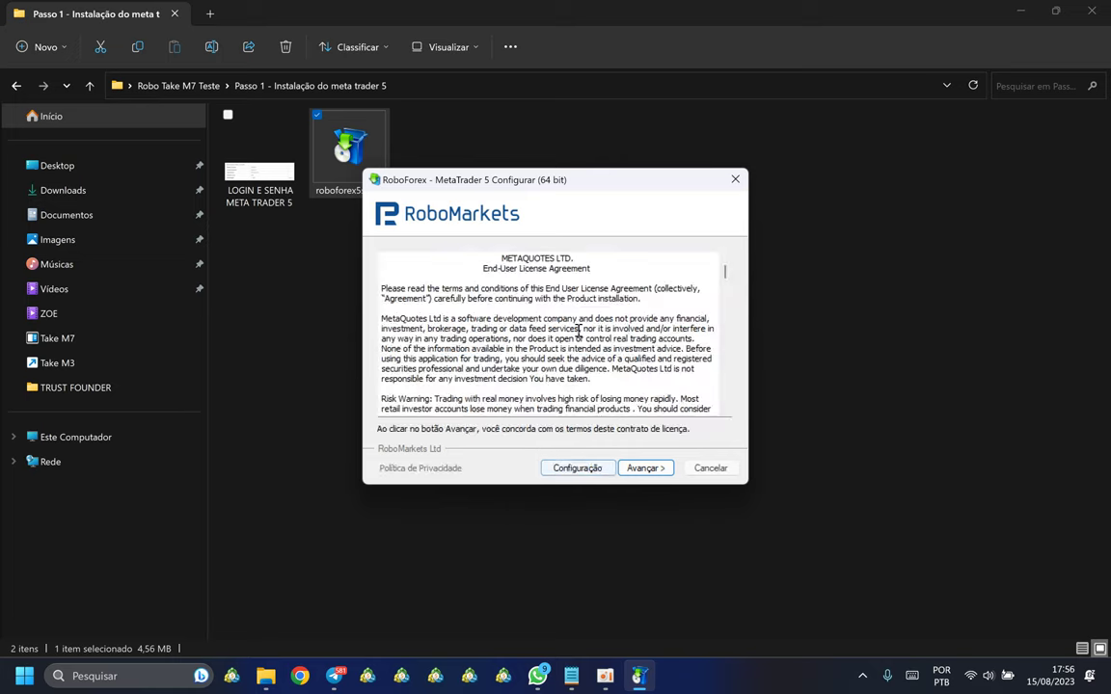
{"action": "left_click", "coordinate": [576, 468]}
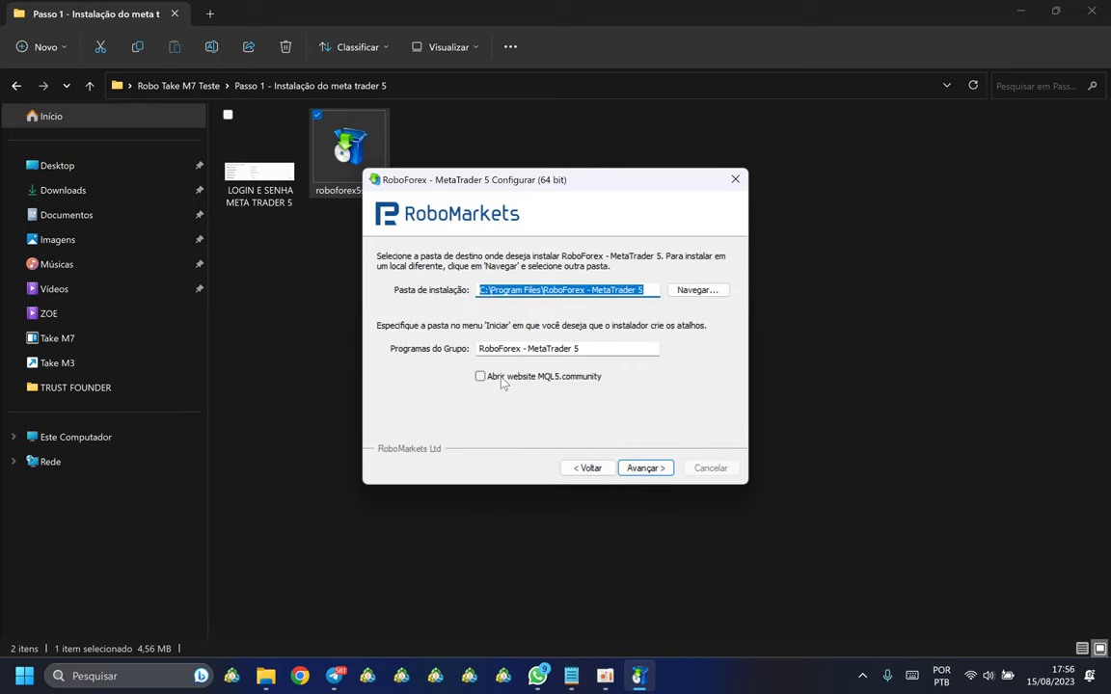
{"action": "left_click", "coordinate": [596, 348]}
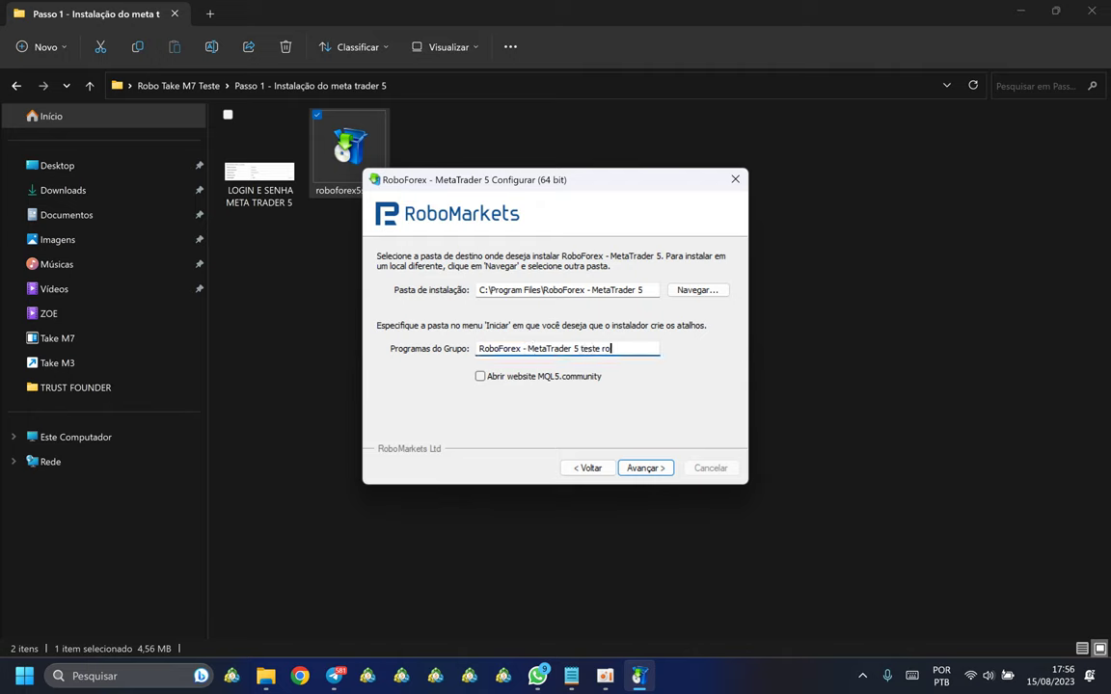
{"action": "left_click", "coordinate": [645, 291]}
{"action": "type", "text": "teste robo"}
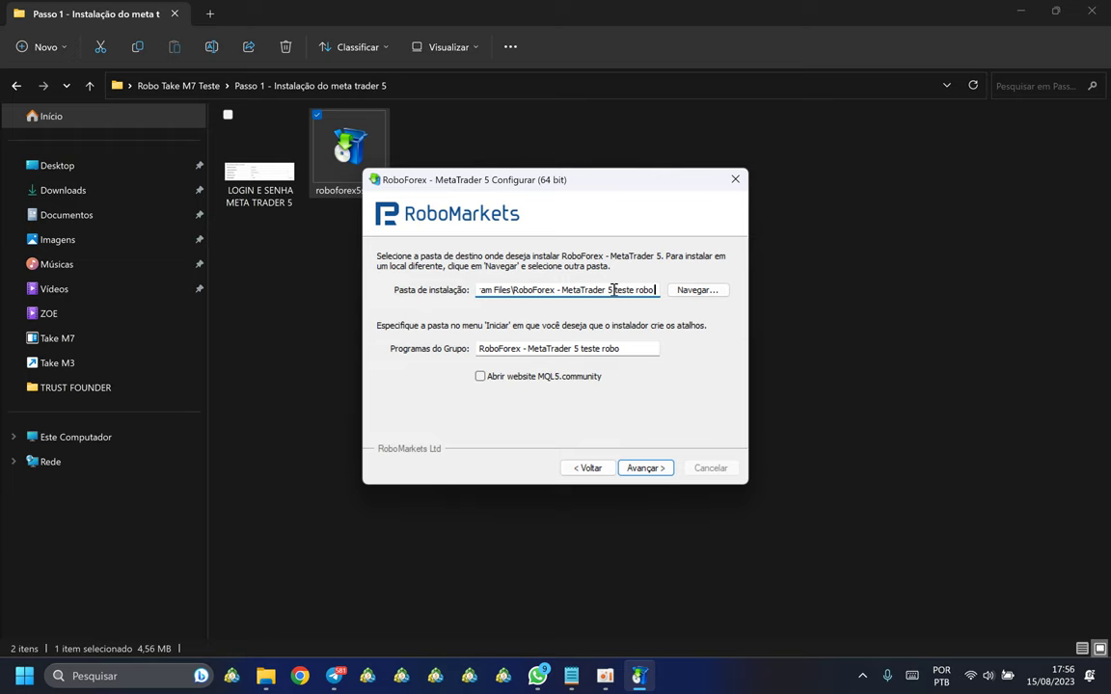
Step: Run the MetaTrader 5 installation to completion and close the installer with Concluir
{"action": "left_click", "coordinate": [644, 469]}
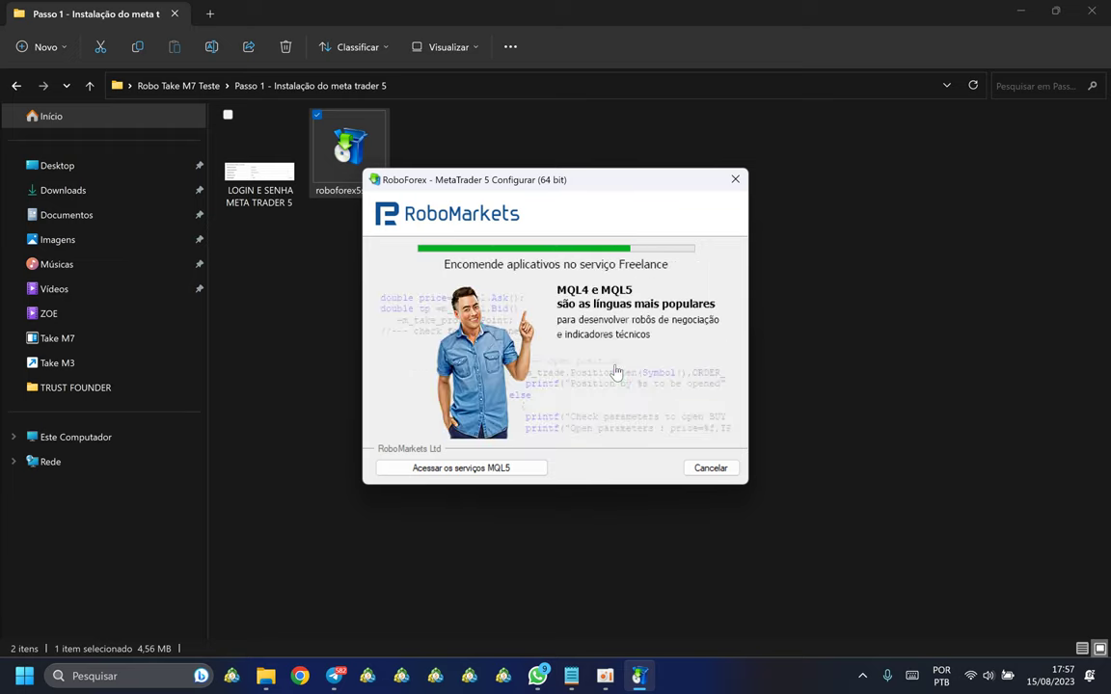
{"action": "left_click", "coordinate": [911, 328]}
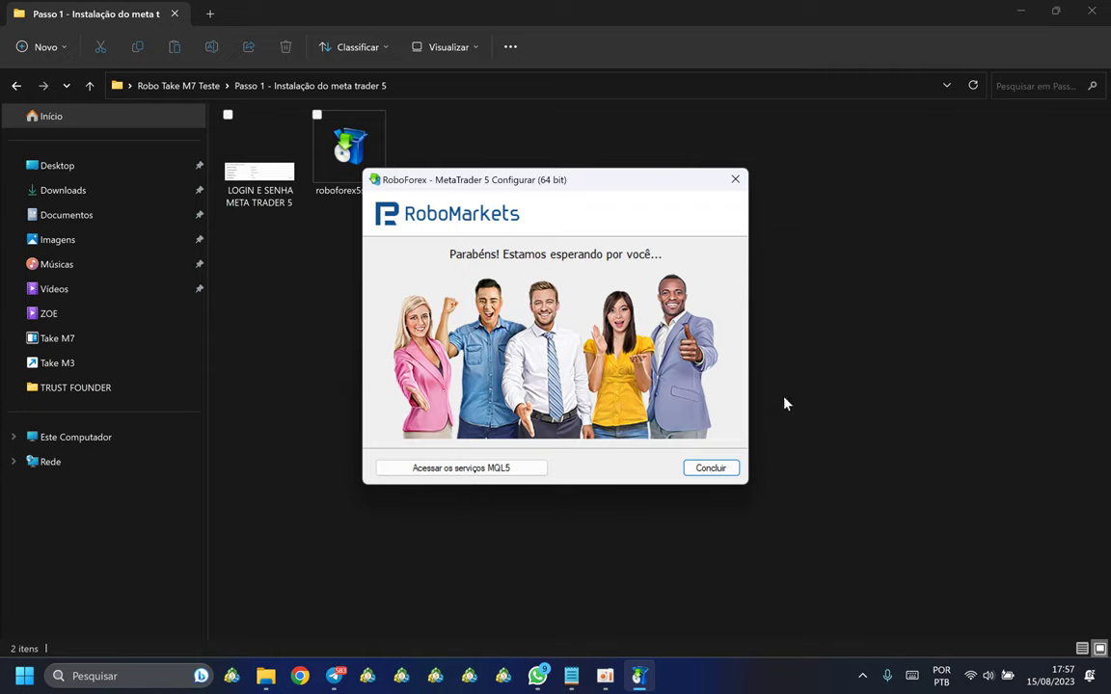
{"action": "left_click", "coordinate": [710, 469]}
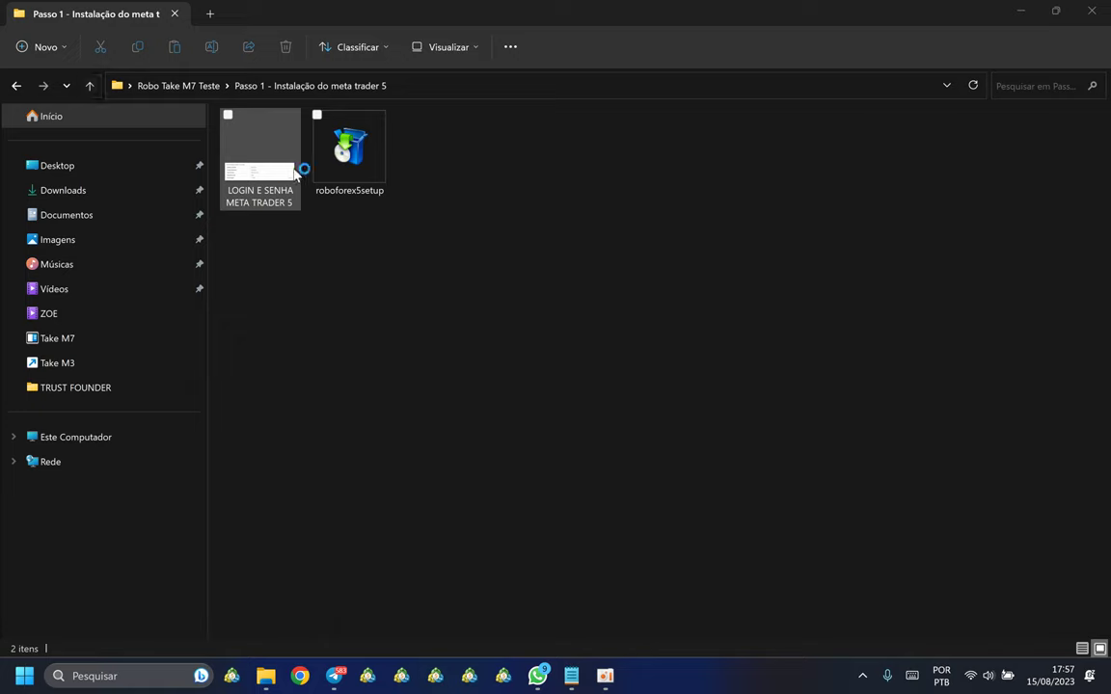
Step: View the LOGIN E SENHA META TRADER 5 image, then close Photos to return to Passo 1
{"action": "left_click", "coordinate": [257, 205]}
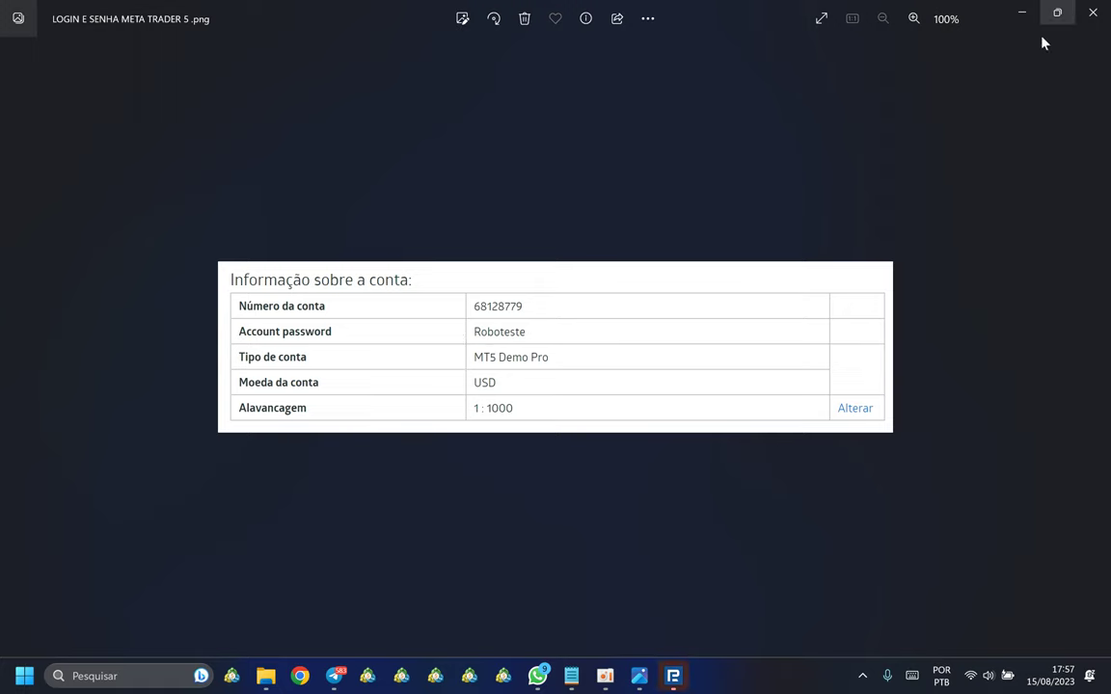
{"action": "left_click", "coordinate": [1092, 17]}
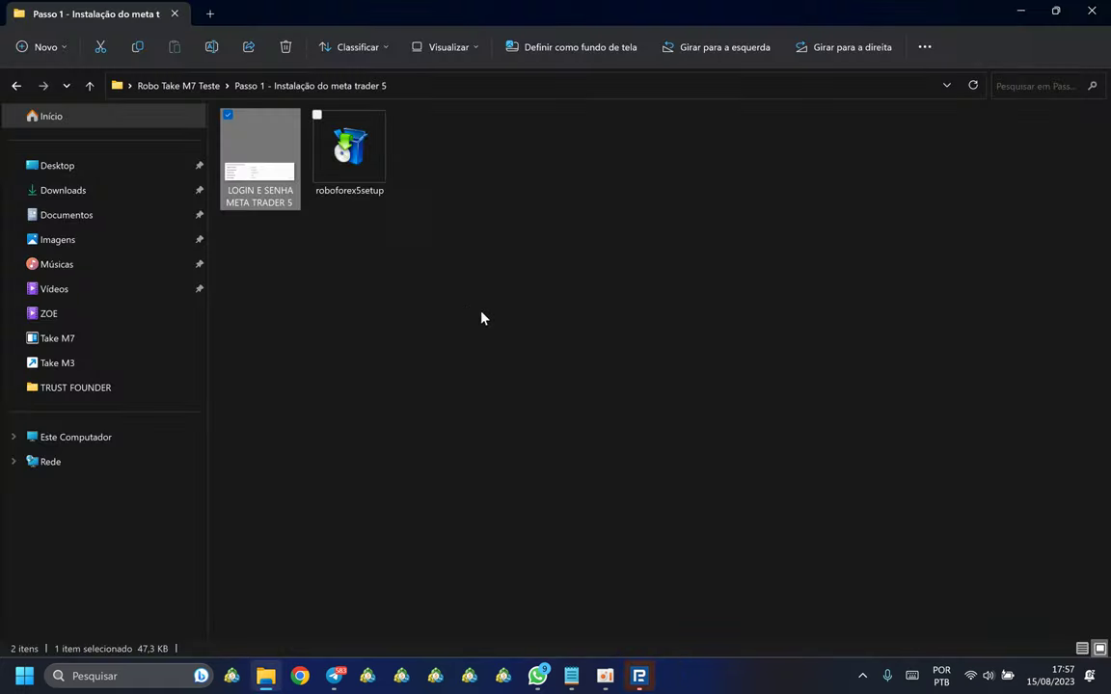
Step: Open the Comece por aqui notes, select the test account number, and return to MetaTrader
{"action": "left_click", "coordinate": [89, 86]}
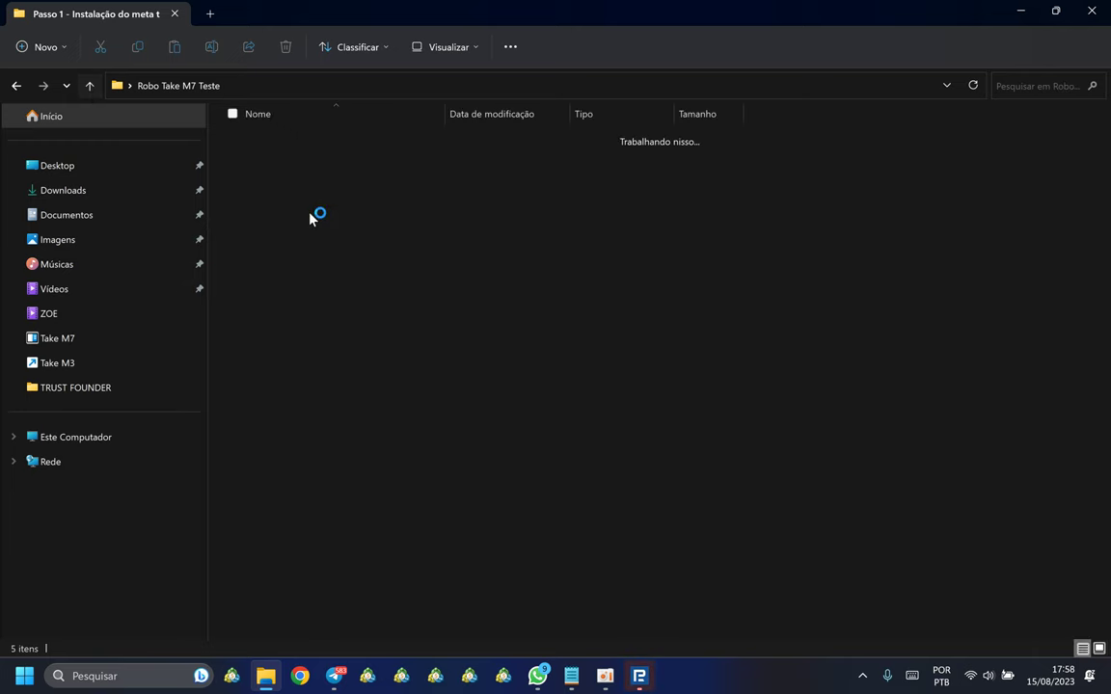
{"action": "left_click", "coordinate": [267, 236]}
{"action": "double_click", "coordinate": [303, 242]}
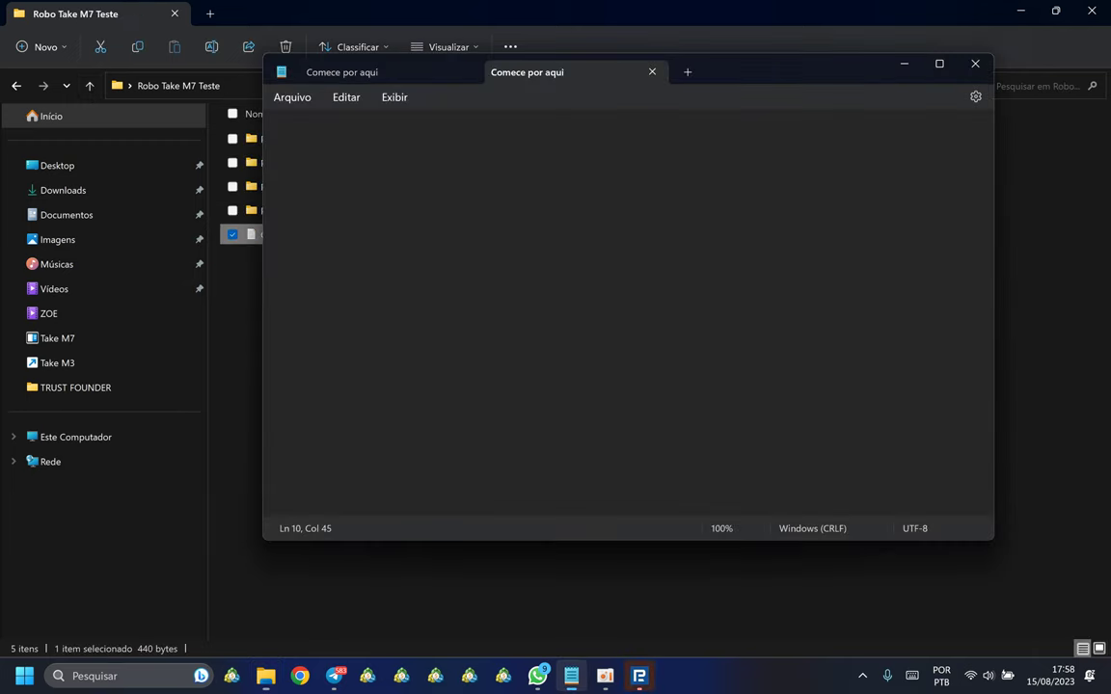
{"action": "left_click_drag", "start_coordinate": [442, 180], "coordinate": [253, 114]}
{"action": "left_click", "coordinate": [413, 155]}
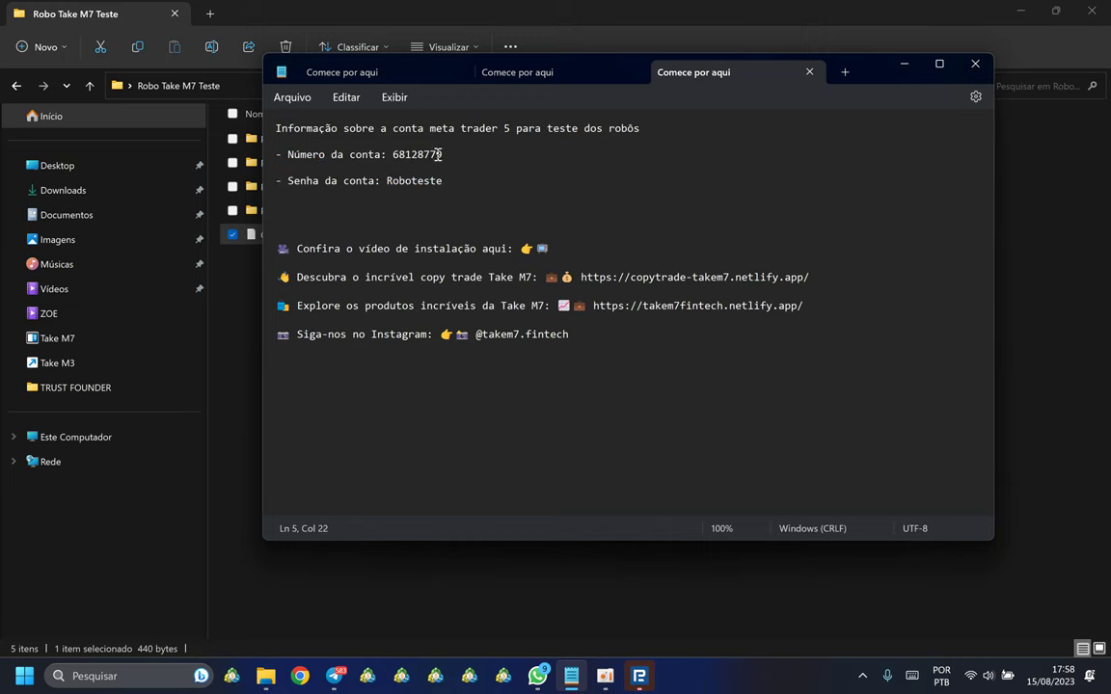
{"action": "double_click", "coordinate": [441, 154]}
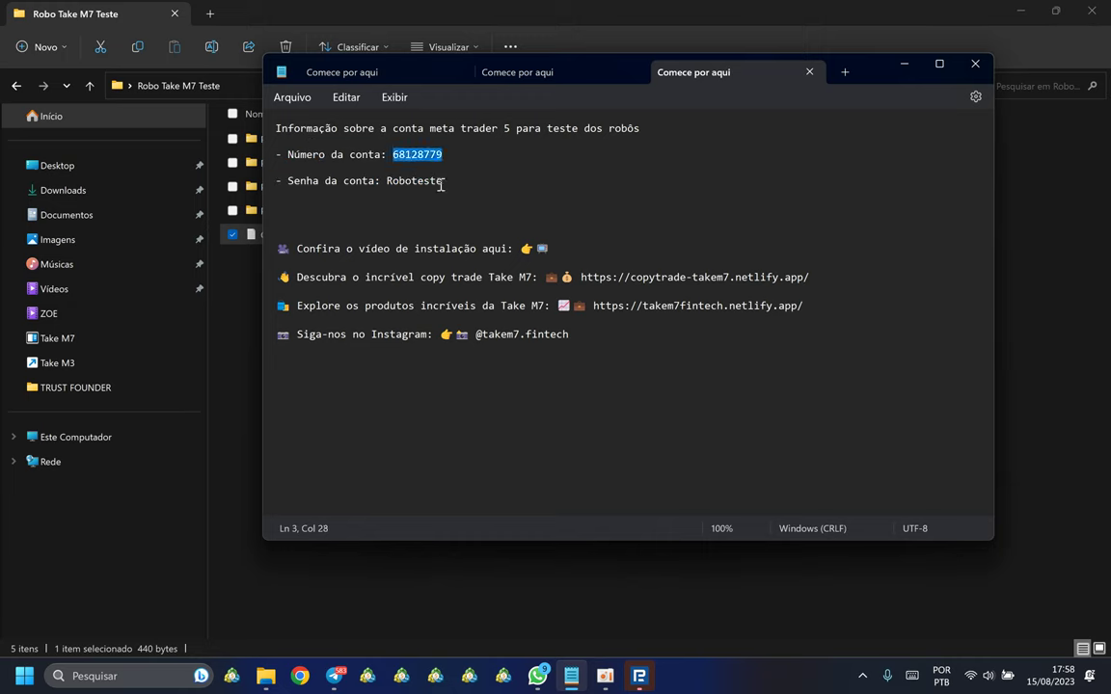
{"action": "left_click", "coordinate": [637, 674]}
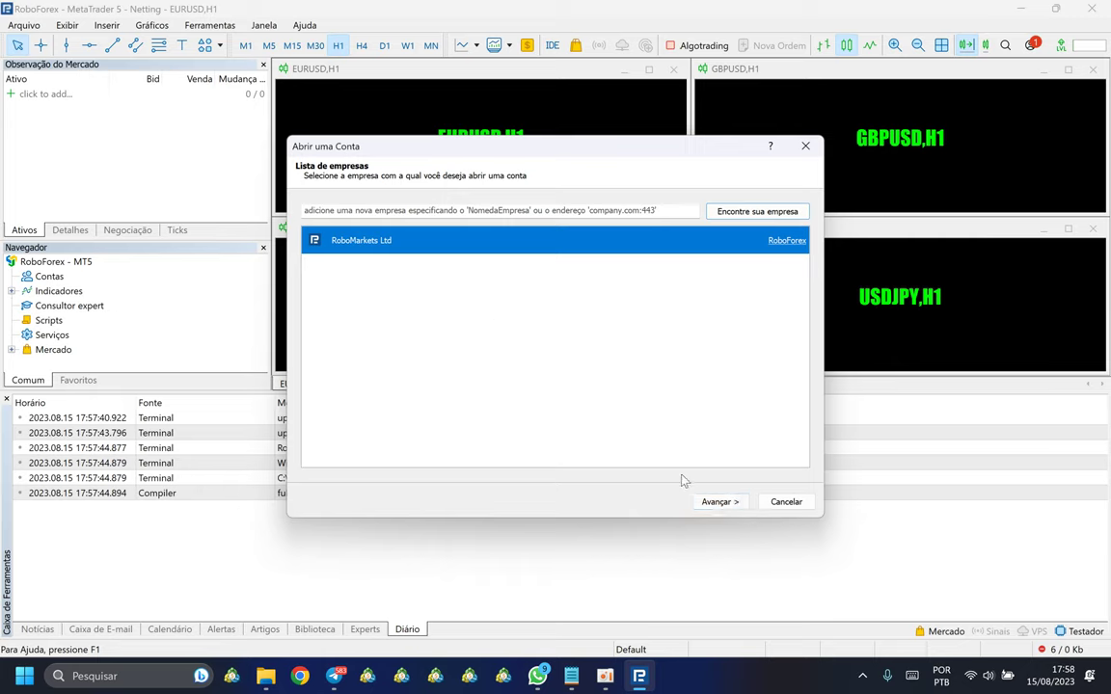
Step: Choose RoboMarkets, connect to an existing account, and paste the account number into the login field
{"action": "left_click", "coordinate": [722, 504]}
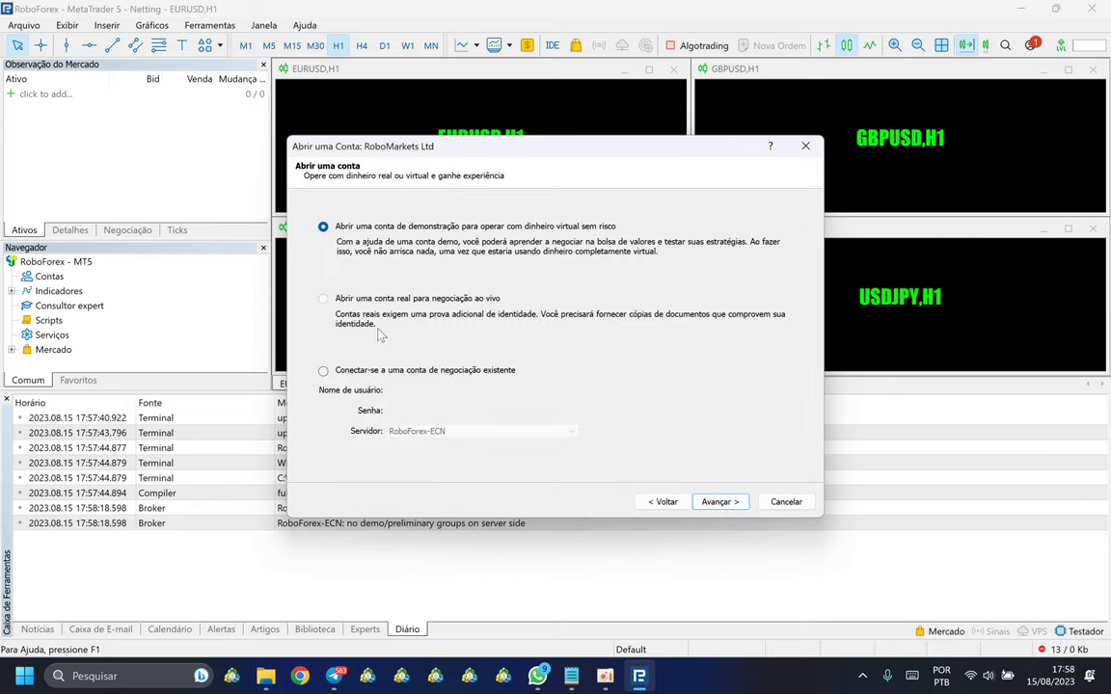
{"action": "left_click", "coordinate": [323, 372]}
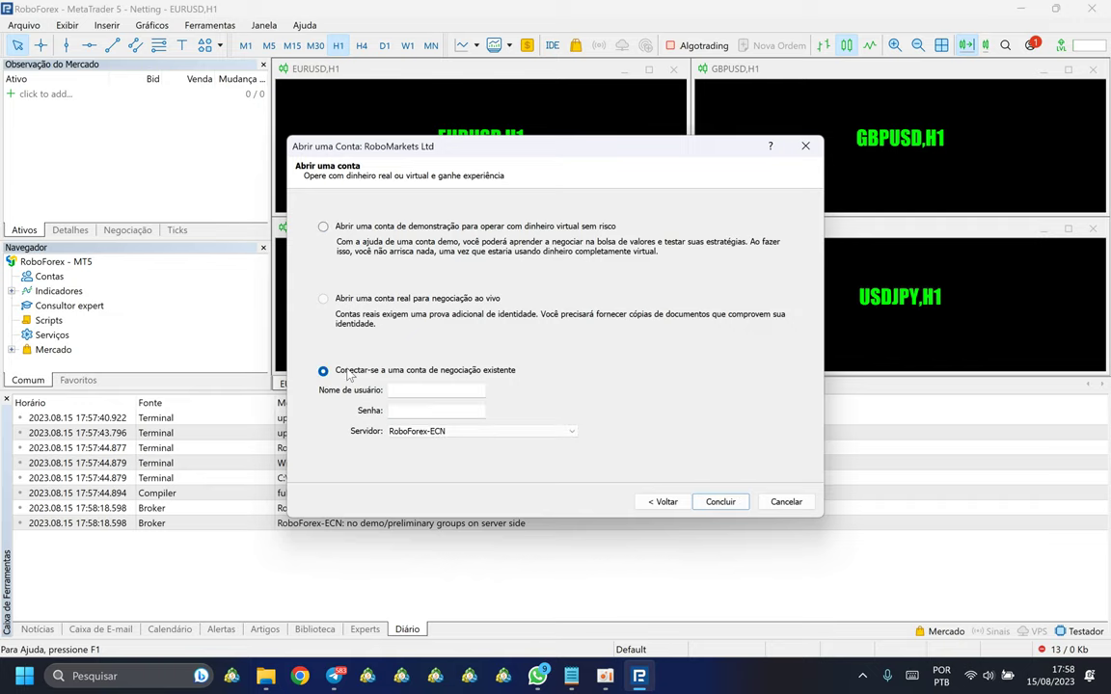
{"action": "left_click", "coordinate": [421, 388]}
{"action": "left_click", "coordinate": [572, 675]}
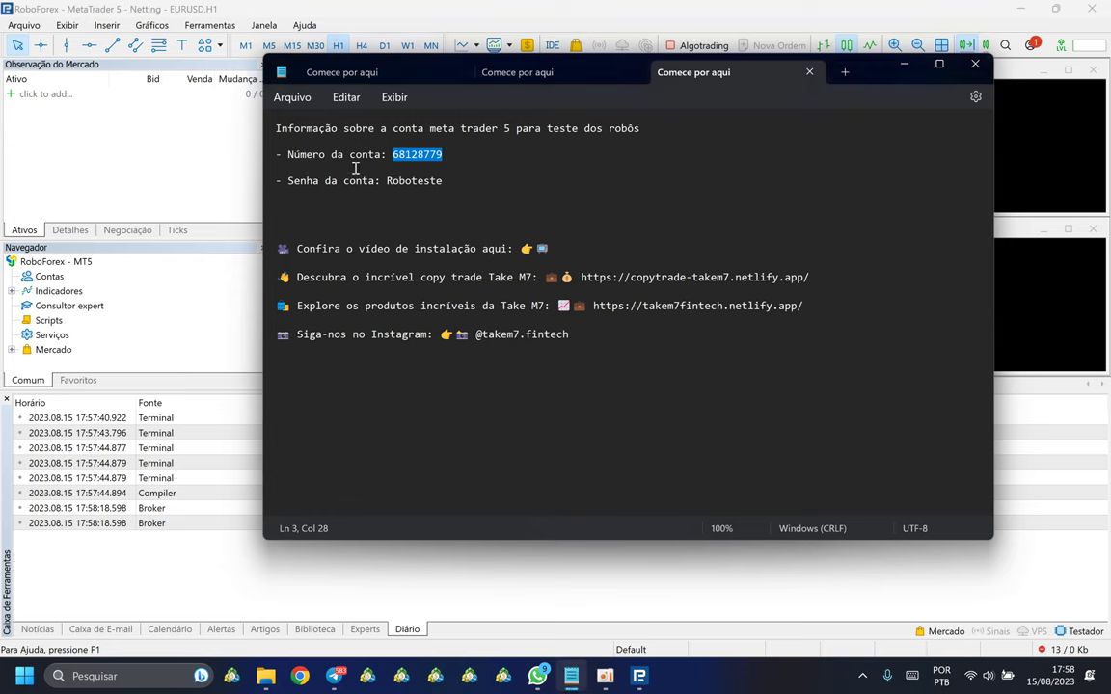
{"action": "key", "text": "alt+Tab"}
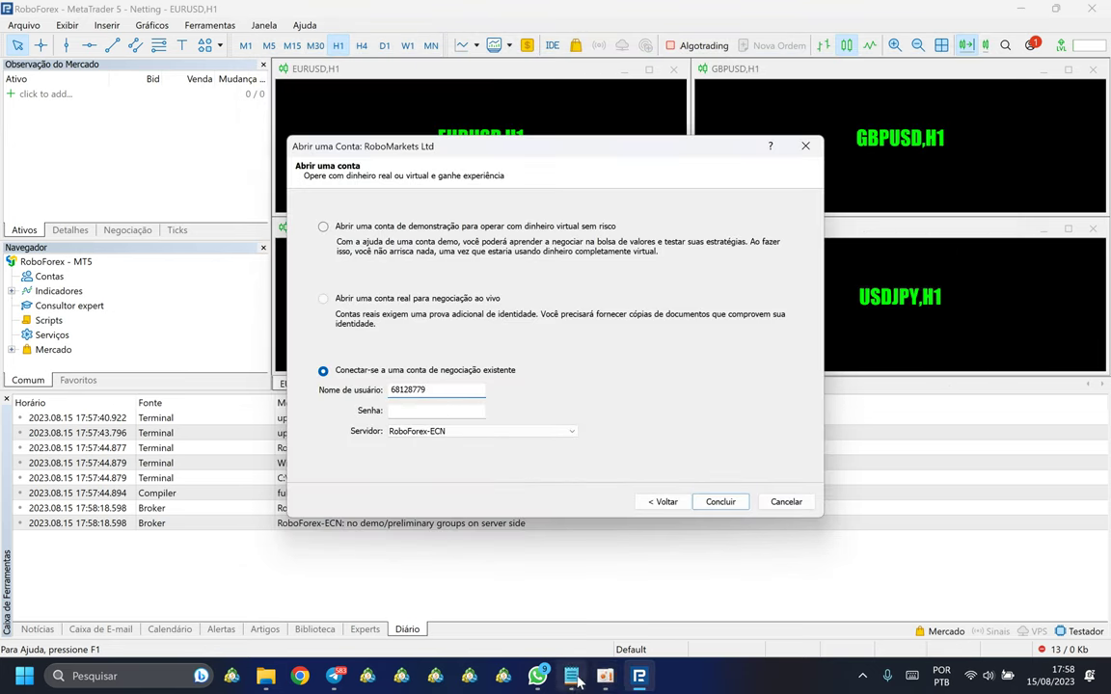
Step: Paste the account password from the notes, select the RoboForex-Pro server, and finish logging in
{"action": "left_click", "coordinate": [572, 675]}
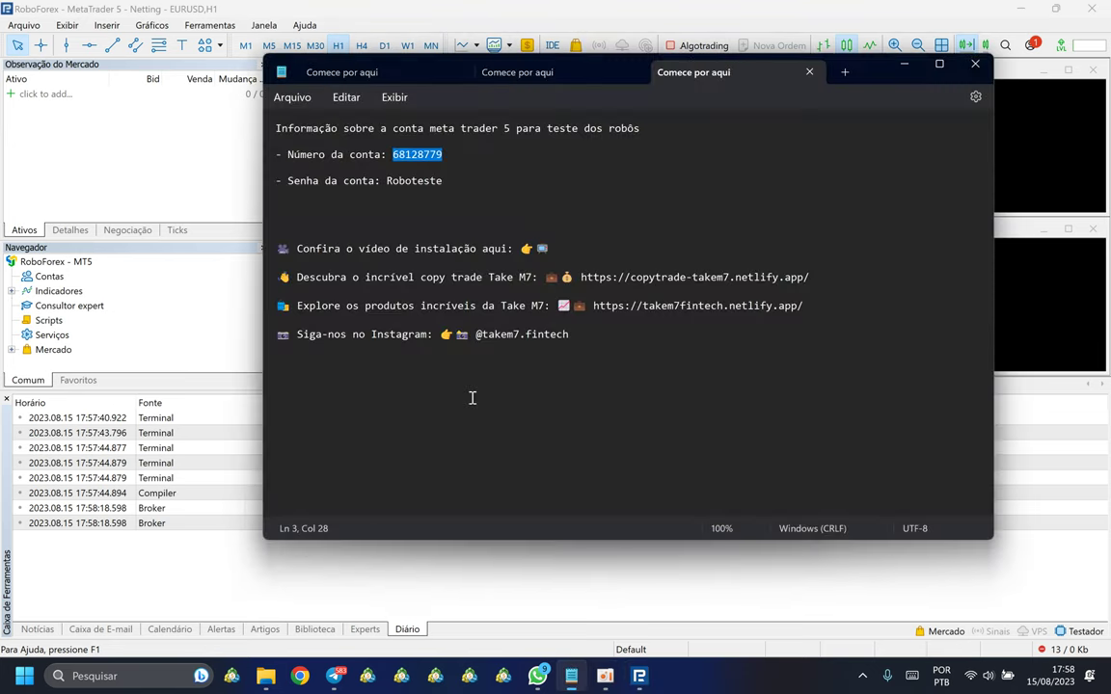
{"action": "double_click", "coordinate": [411, 182]}
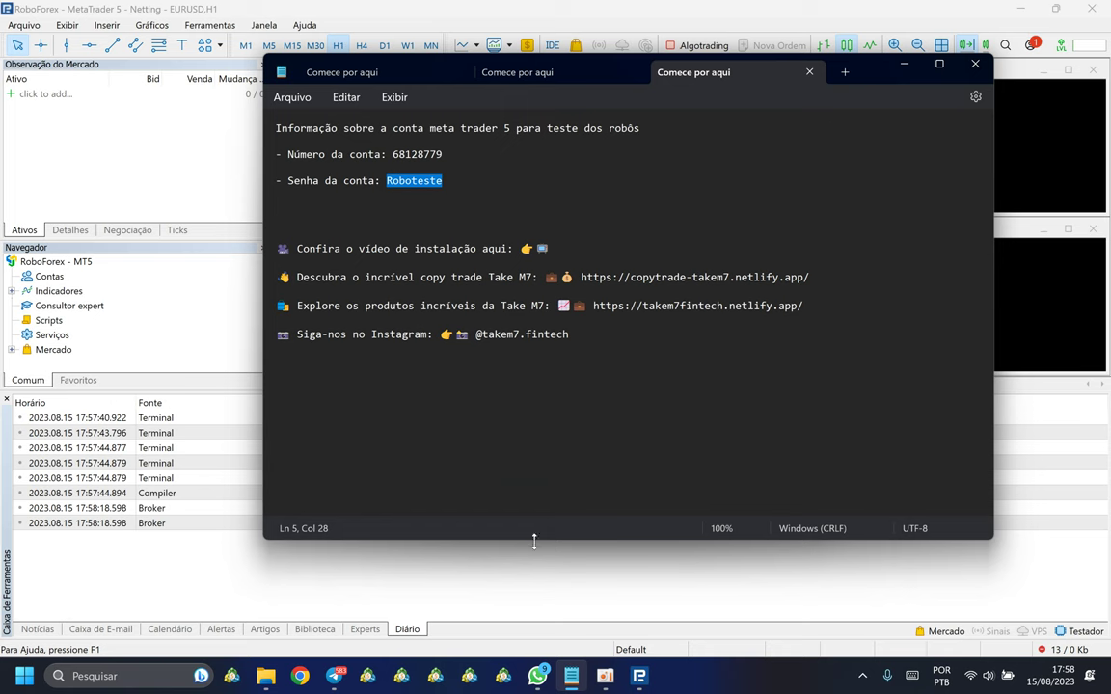
{"action": "key", "text": "alt+Tab"}
{"action": "left_click", "coordinate": [414, 410]}
{"action": "key", "text": "ctrl+v"}
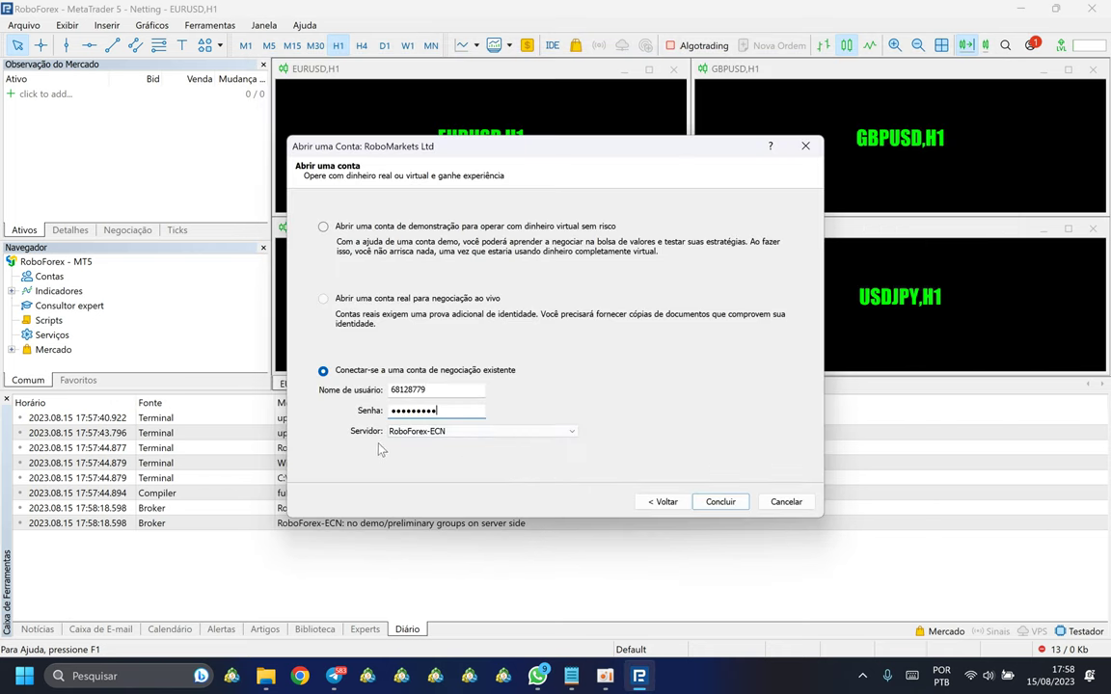
{"action": "left_click", "coordinate": [569, 431]}
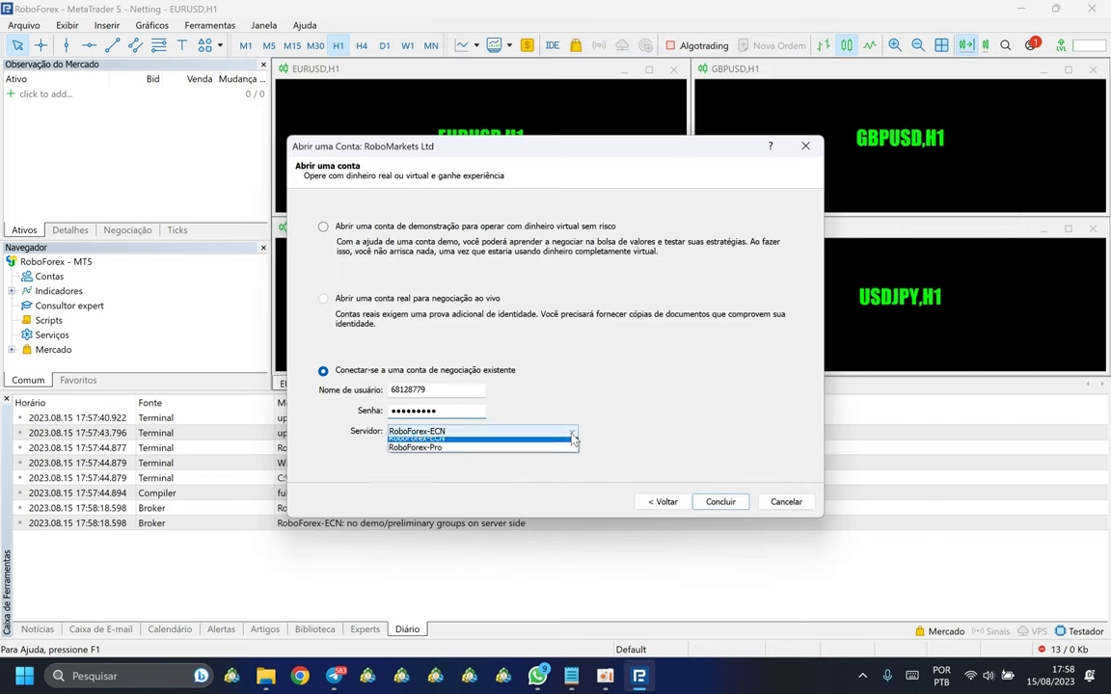
{"action": "left_click", "coordinate": [436, 453]}
{"action": "left_click", "coordinate": [723, 505]}
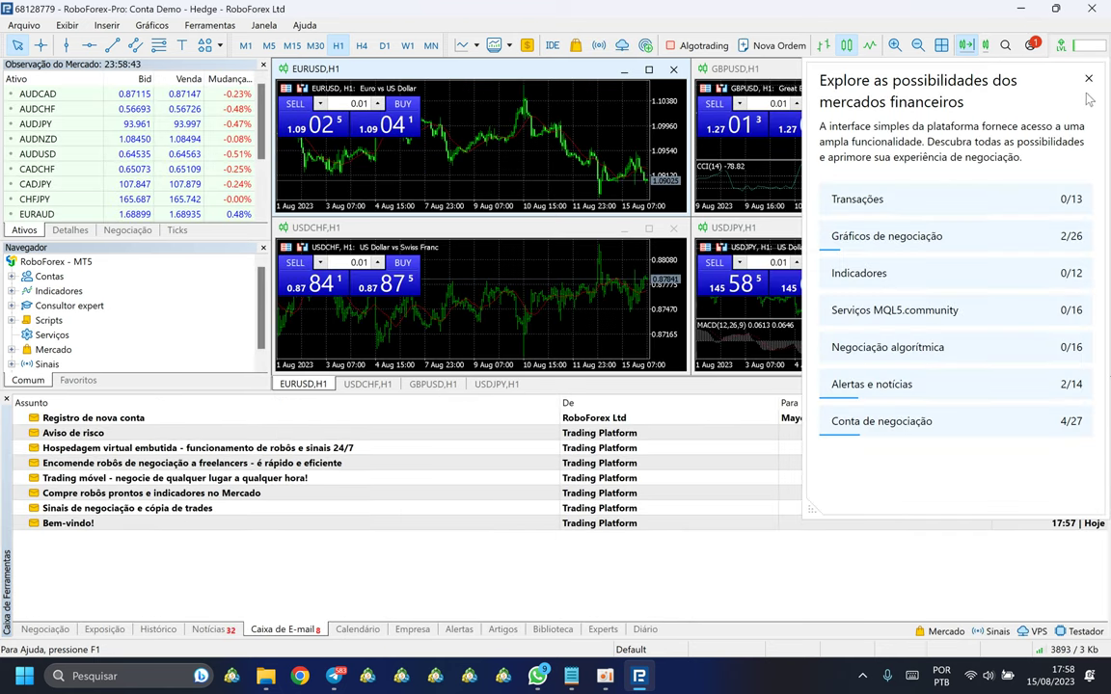
Step: Close the welcome panel and expand the accounts list to the RoboForex-Pro server in Navigator
{"action": "left_click", "coordinate": [981, 63]}
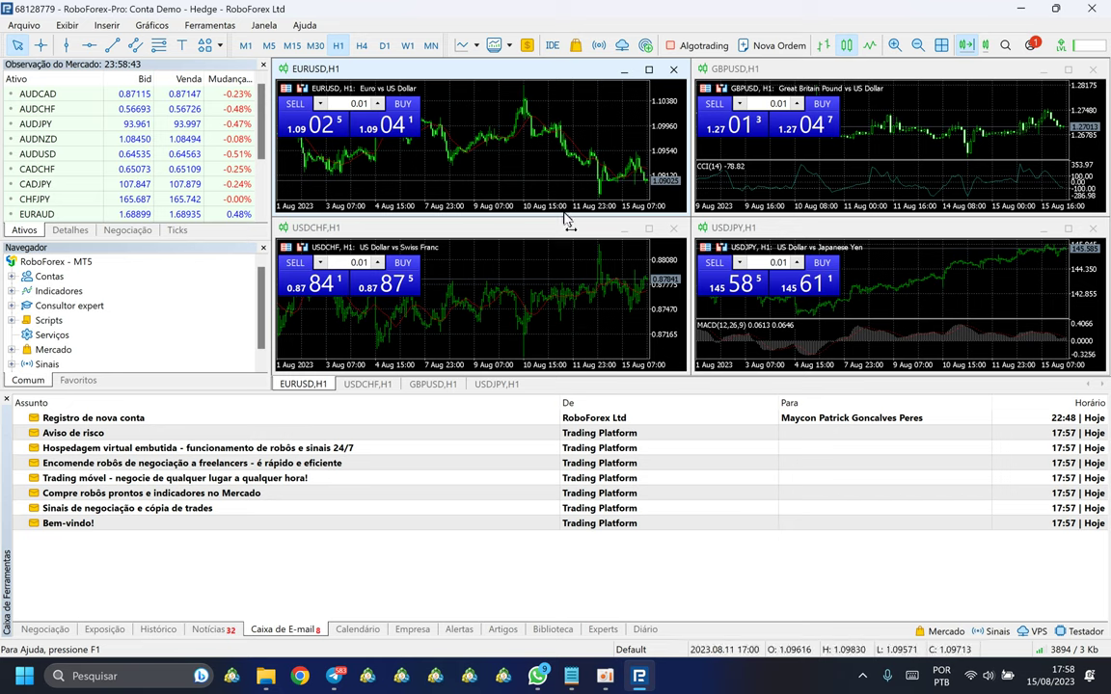
{"action": "double_click", "coordinate": [50, 277]}
{"action": "double_click", "coordinate": [83, 290]}
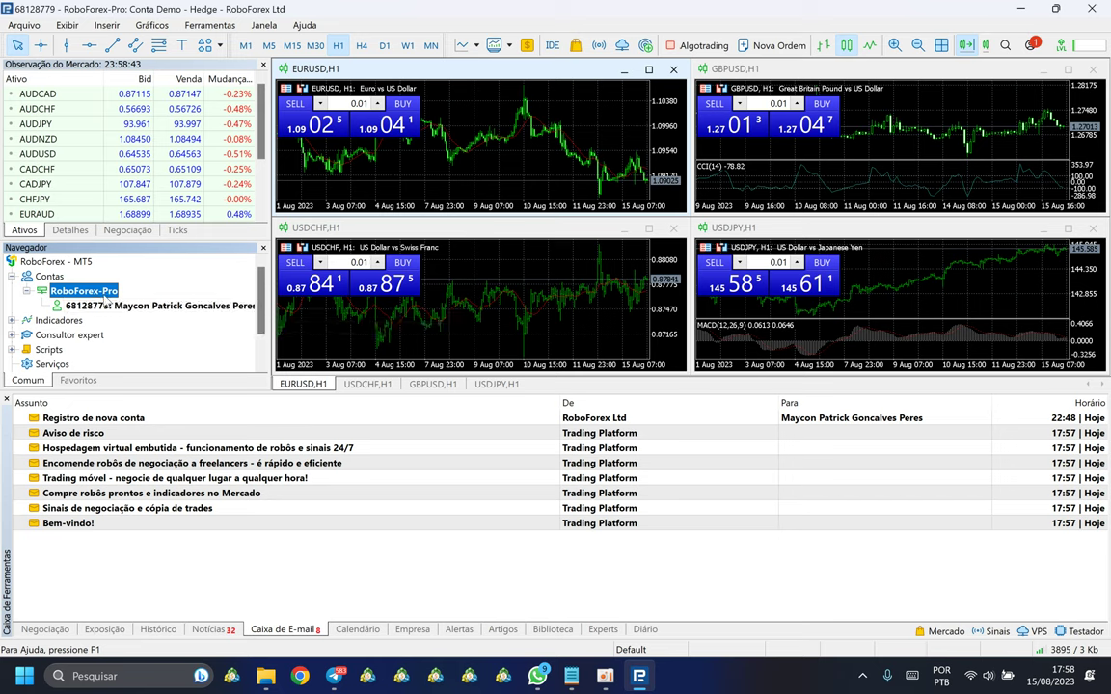
{"action": "double_click", "coordinate": [85, 291]}
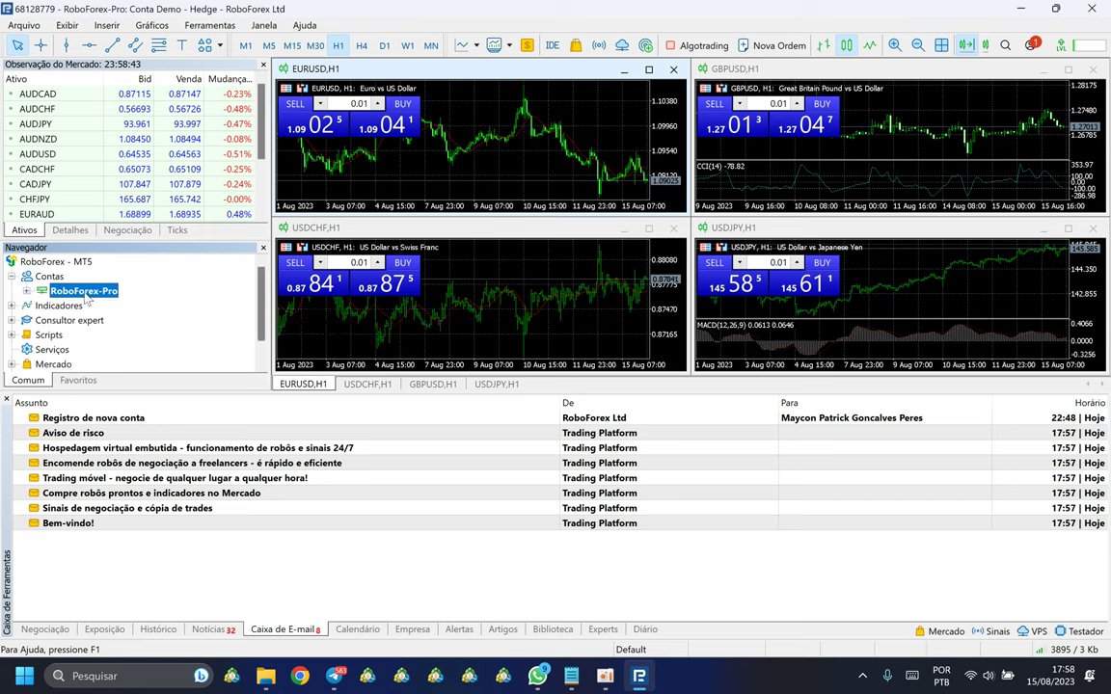
{"action": "left_click", "coordinate": [53, 278]}
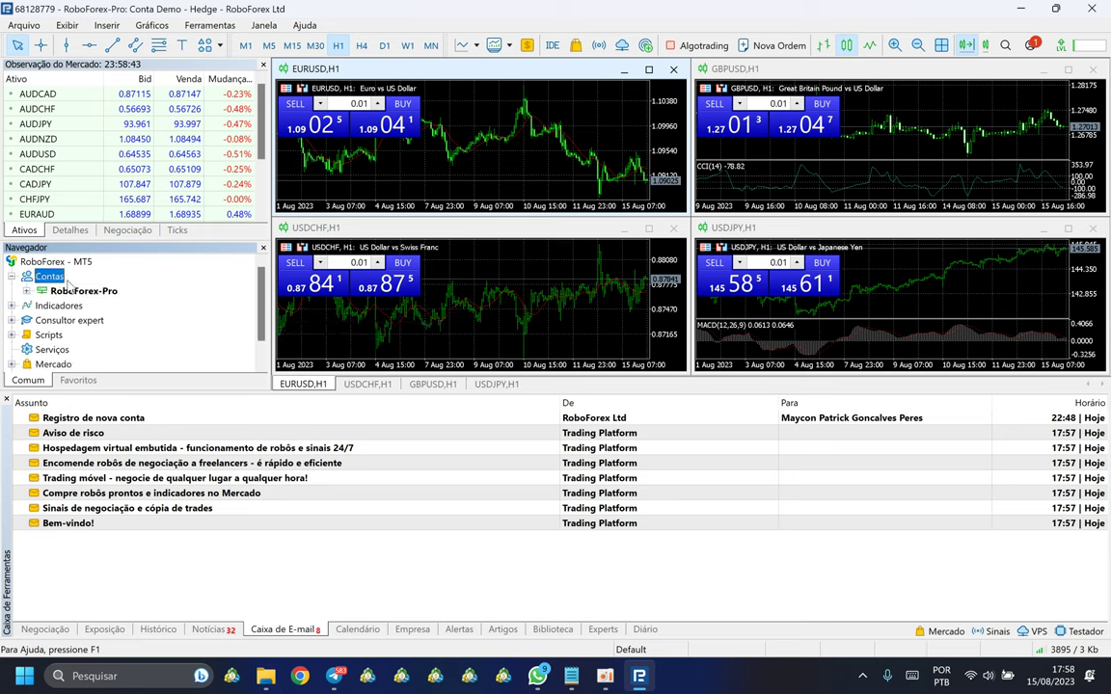
{"action": "left_click", "coordinate": [79, 290]}
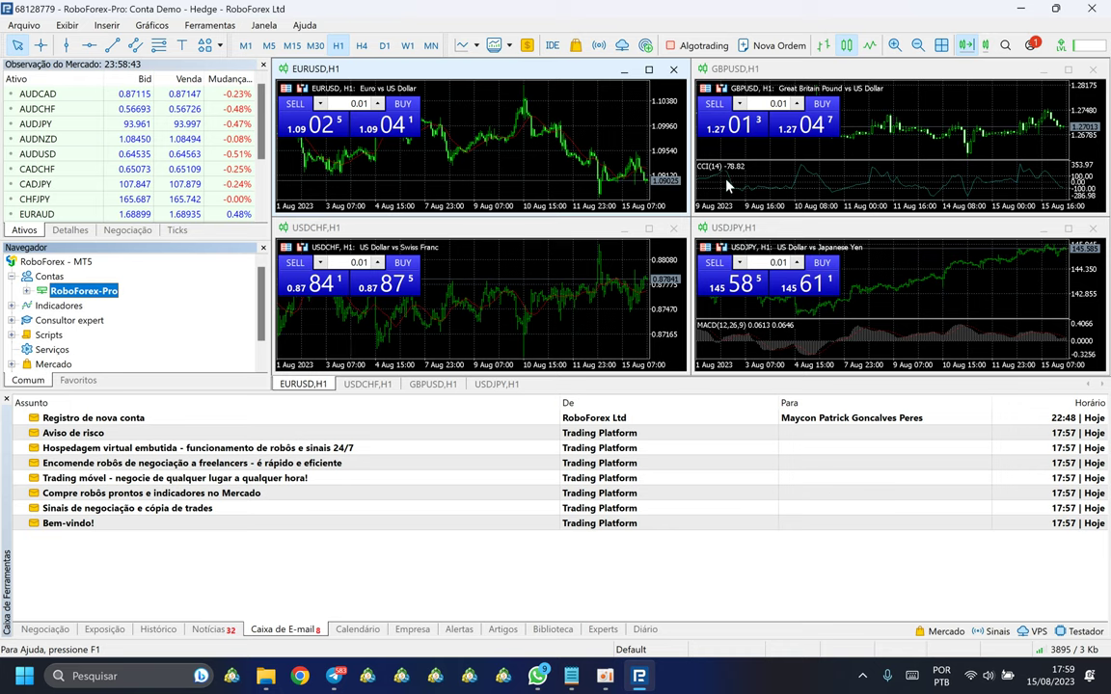
Step: Close all default charts and open a single maximized AUDCAD chart from Market Watch
{"action": "key", "text": "ctrl+F6"}
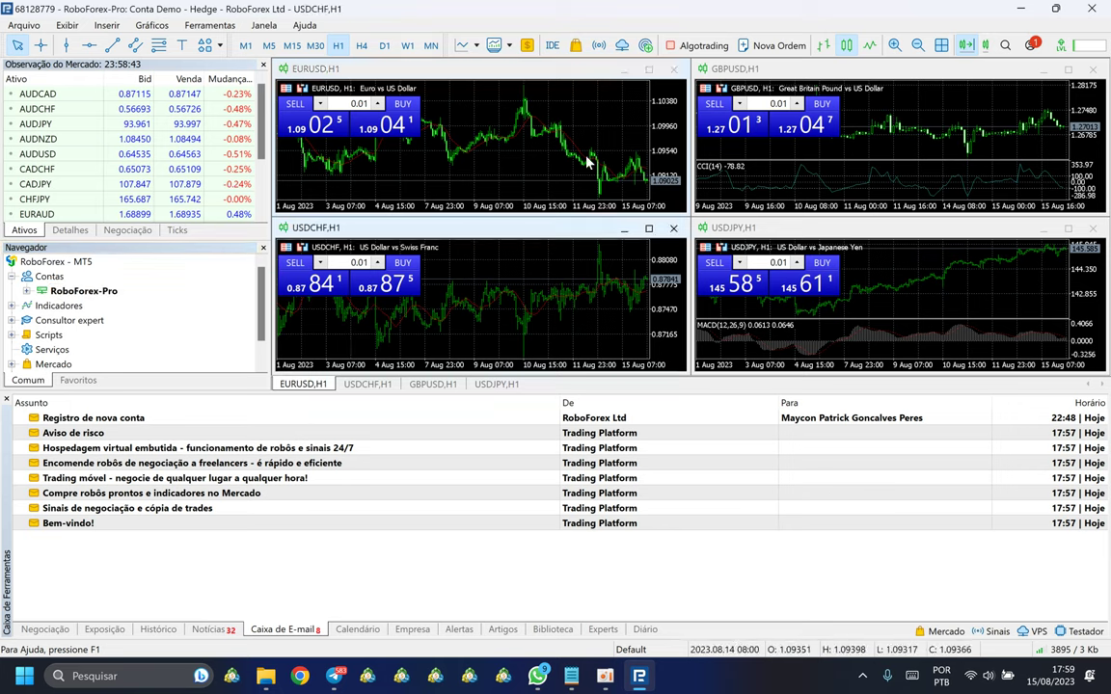
{"action": "key", "text": "ctrl+F4"}
{"action": "key", "text": "ctrl+F4"}
{"action": "key", "text": "ctrl+F4"}
{"action": "key", "text": "ctrl+F4"}
{"action": "left_click_drag", "start_coordinate": [49, 93], "coordinate": [363, 108]}
{"action": "double_click", "coordinate": [483, 145]}
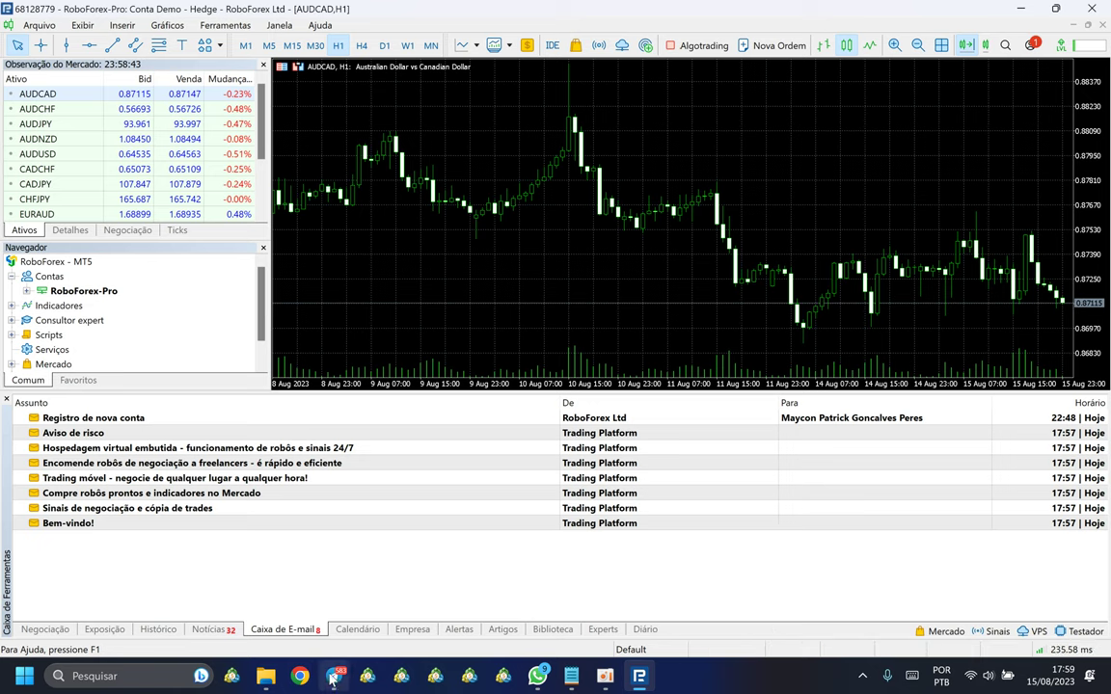
{"action": "left_click", "coordinate": [267, 678]}
Step: Pin RoboForex MT5 to the taskbar, then minimize it to reveal the folder
{"action": "left_click", "coordinate": [280, 168]}
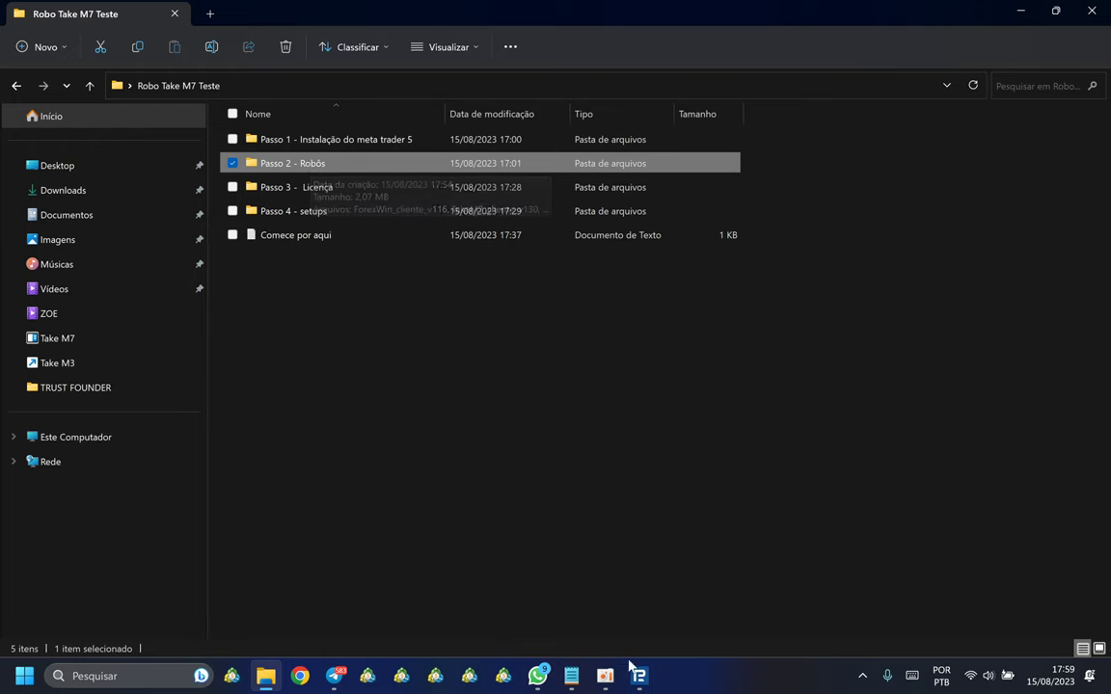
{"action": "mouse_move", "coordinate": [639, 678]}
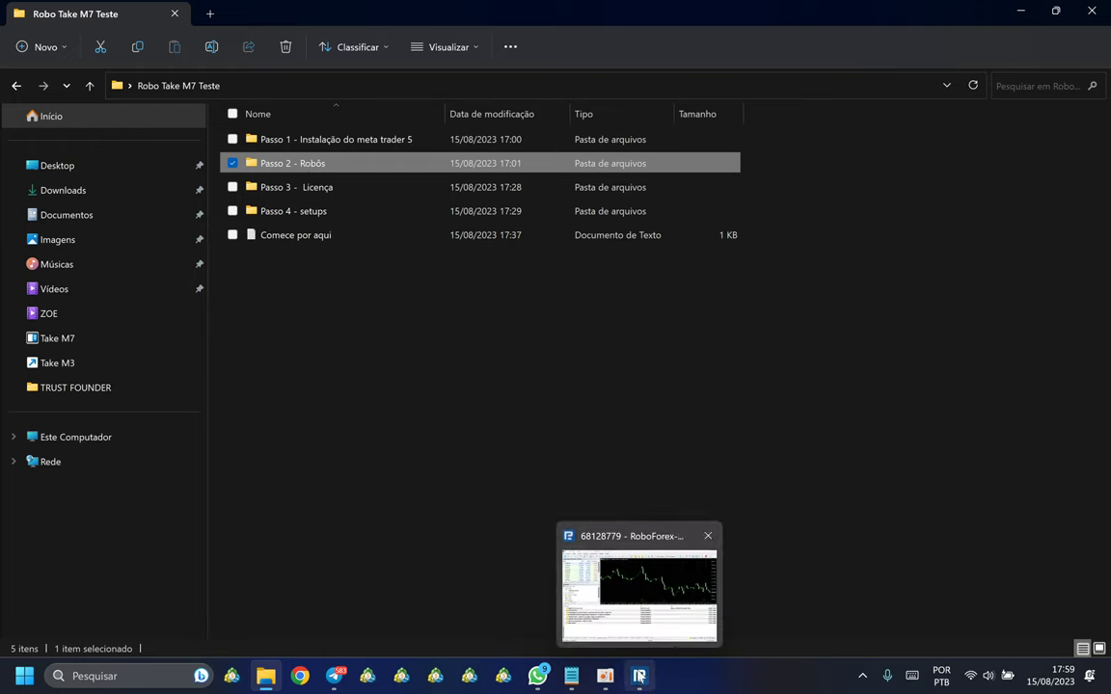
{"action": "right_click", "coordinate": [640, 678]}
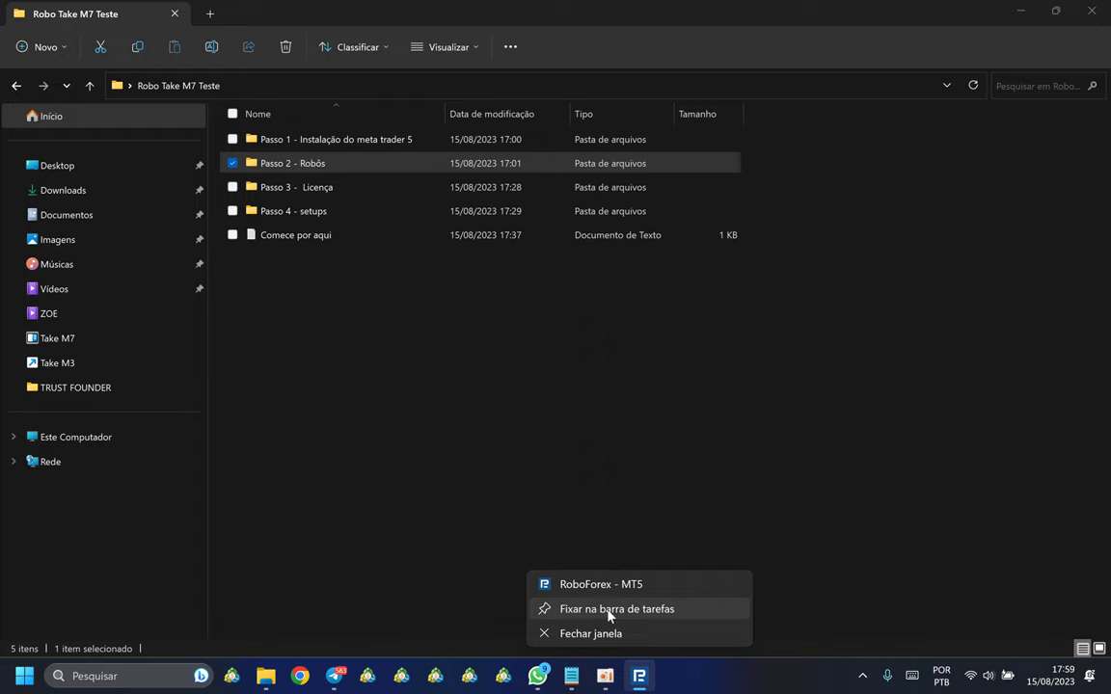
{"action": "left_click", "coordinate": [595, 612]}
{"action": "mouse_move", "coordinate": [643, 680]}
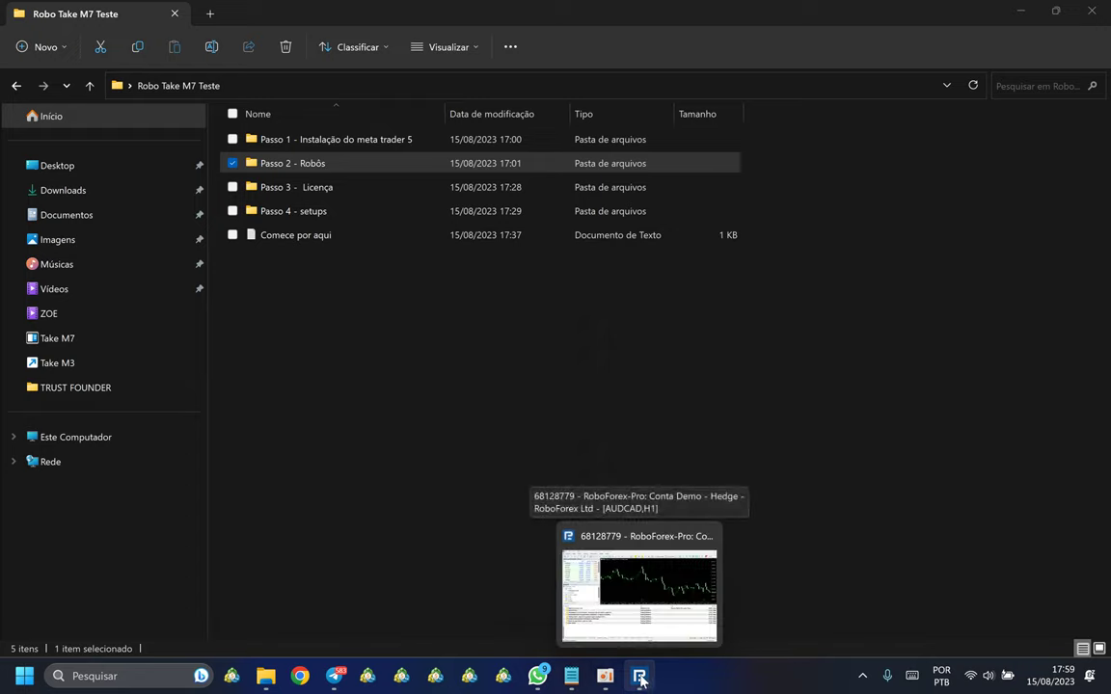
{"action": "left_click", "coordinate": [639, 676]}
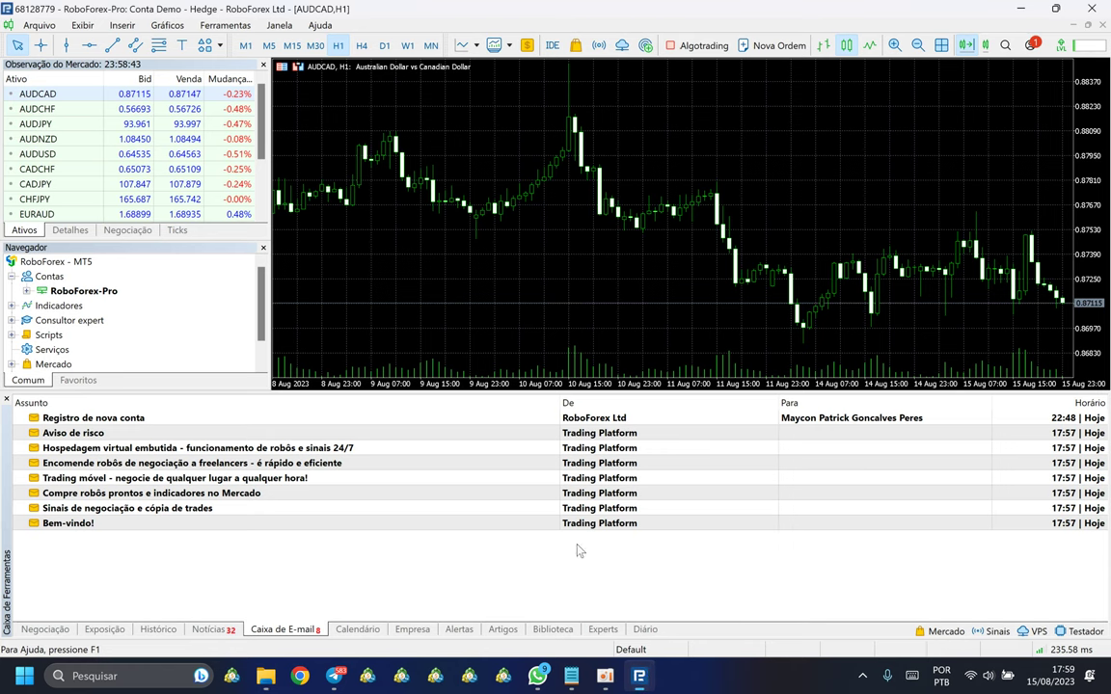
{"action": "left_click", "coordinate": [639, 675]}
Step: Open the Passo 2 - Robôs folder and select its robot files one by one
{"action": "left_click", "coordinate": [289, 163]}
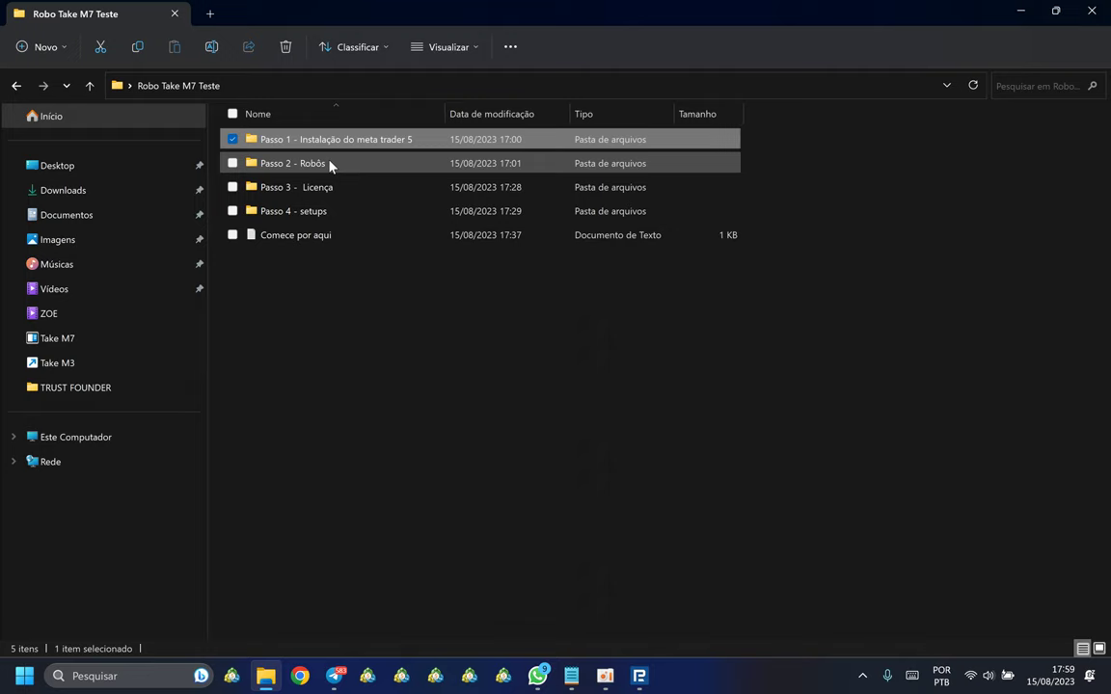
{"action": "double_click", "coordinate": [329, 166]}
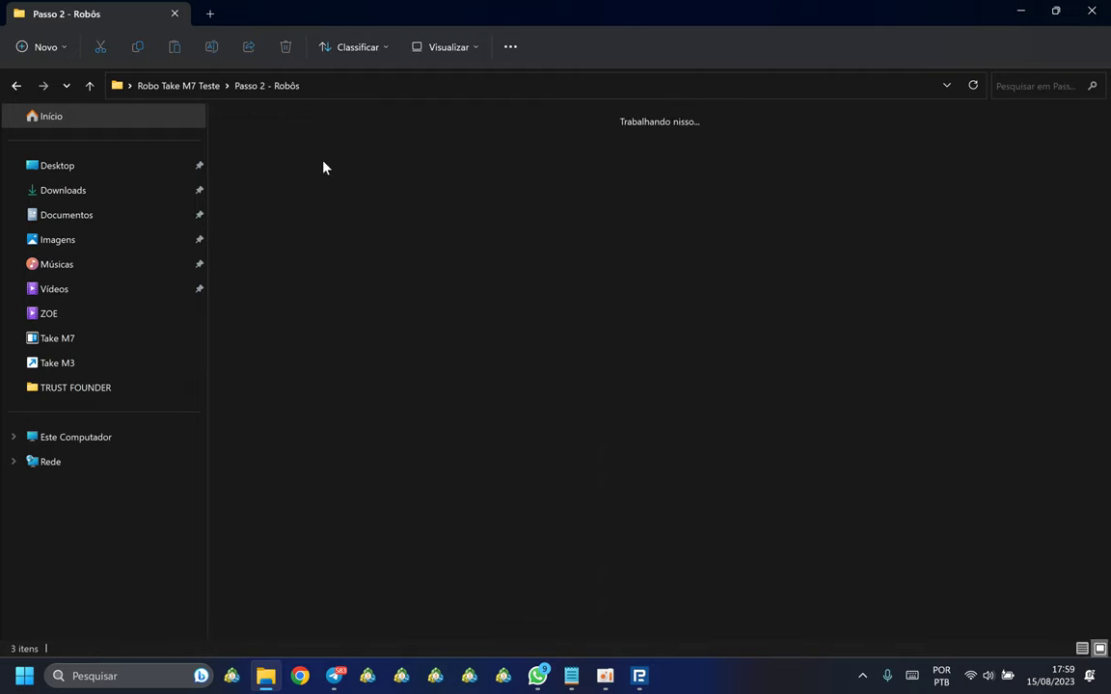
{"action": "key", "text": "ctrl+a"}
{"action": "left_click", "coordinate": [502, 256]}
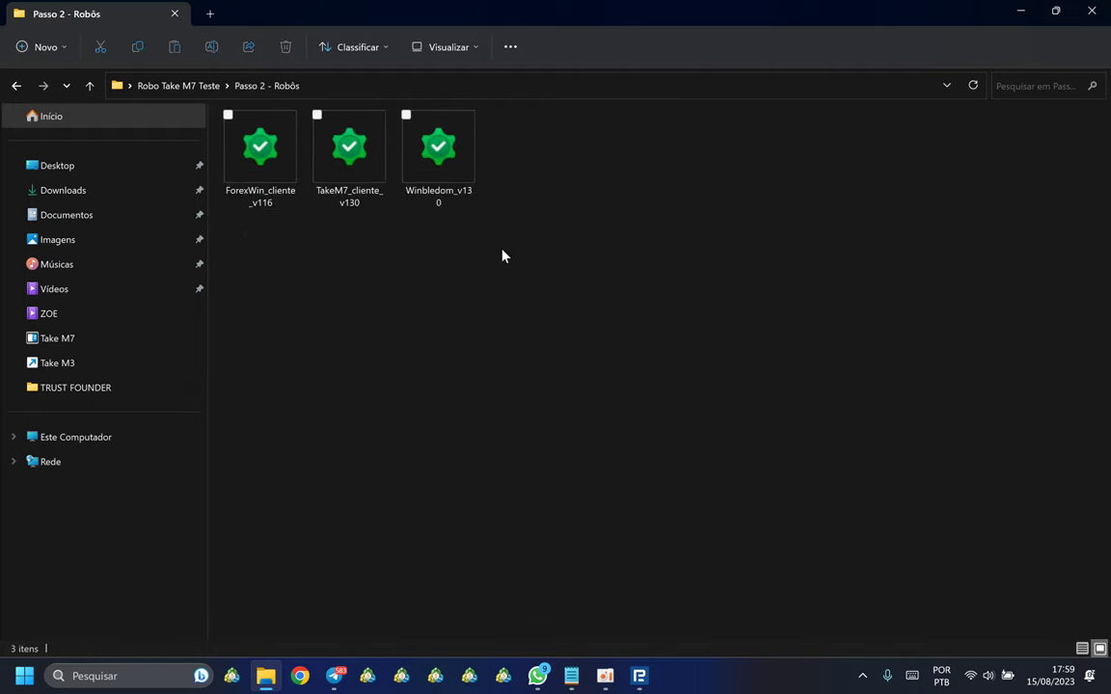
{"action": "left_click", "coordinate": [267, 199]}
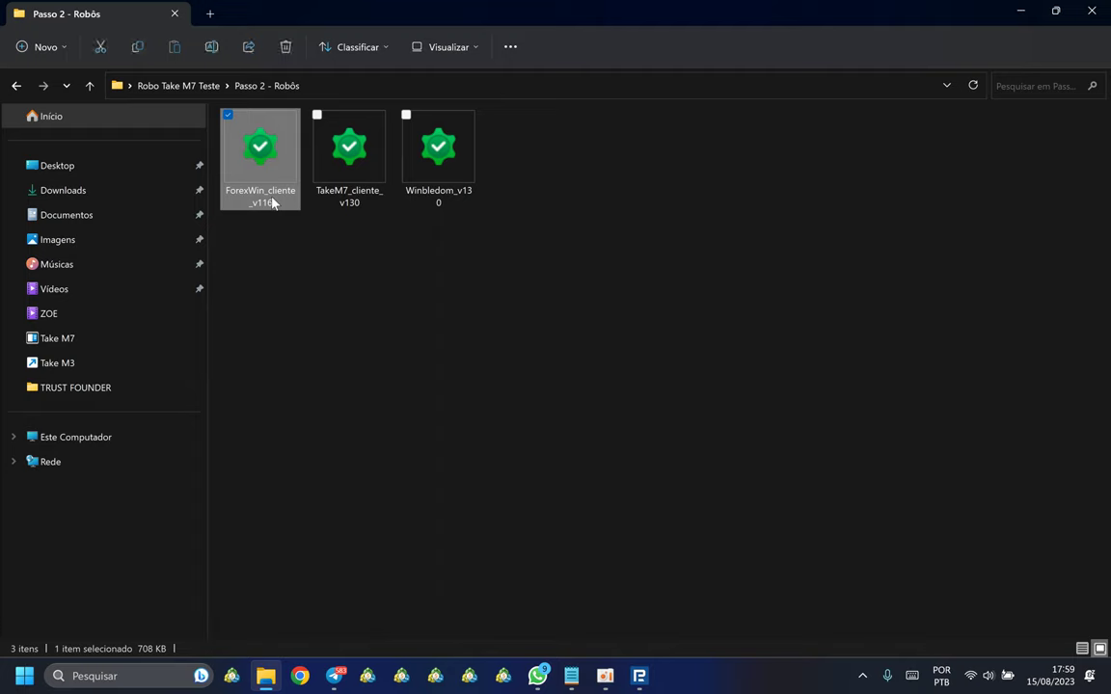
{"action": "left_click", "coordinate": [356, 201]}
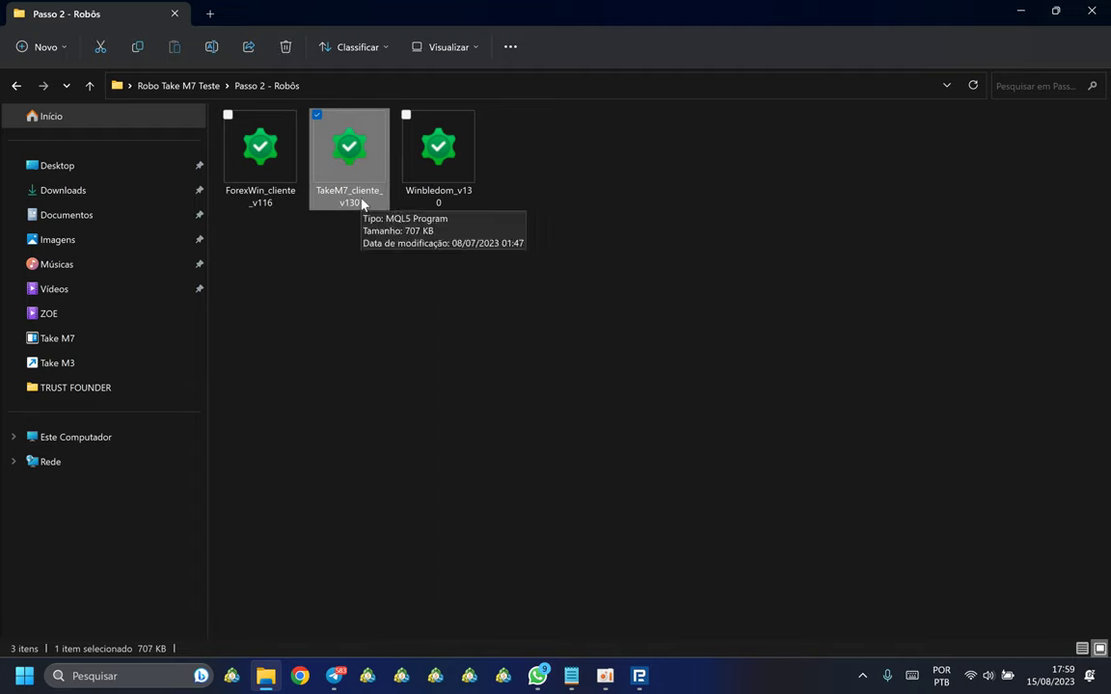
{"action": "left_click", "coordinate": [434, 186]}
Step: Rename Winbledom_v130 to Winbledom_Cleinte_v130
{"action": "right_click", "coordinate": [438, 187]}
{"action": "left_click", "coordinate": [516, 201]}
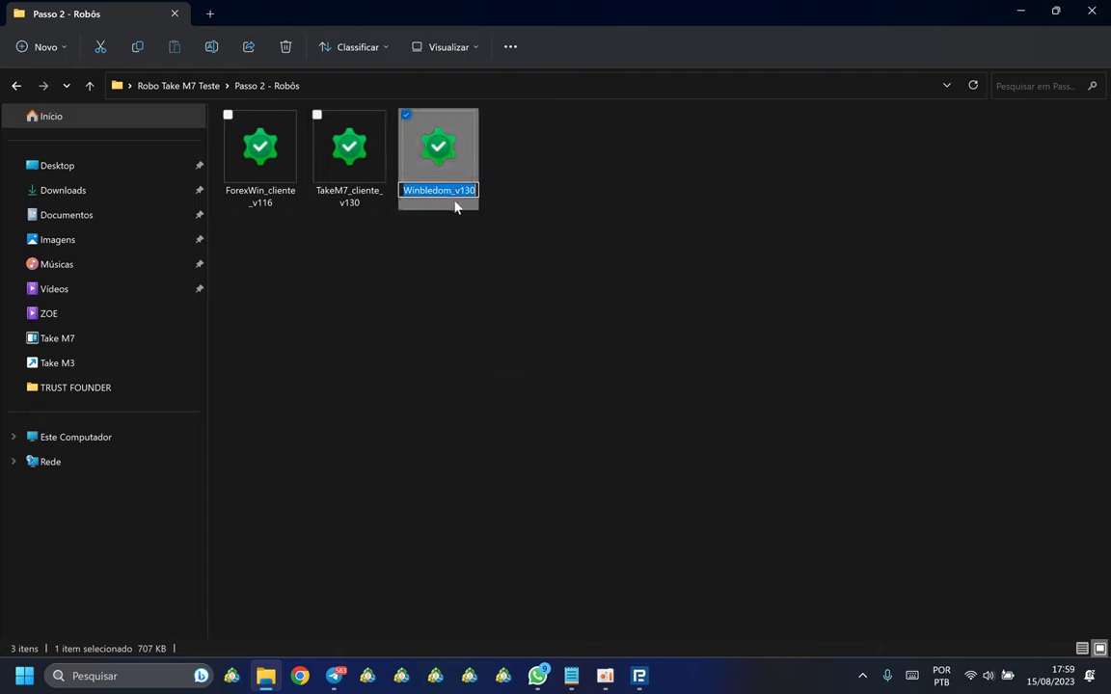
{"action": "key", "text": "Right"}
{"action": "key", "text": "Left"}
{"action": "key", "text": "Left"}
{"action": "key", "text": "Left"}
{"action": "key", "text": "Left"}
{"action": "key", "text": "Left"}
{"action": "type", "text": "_"}
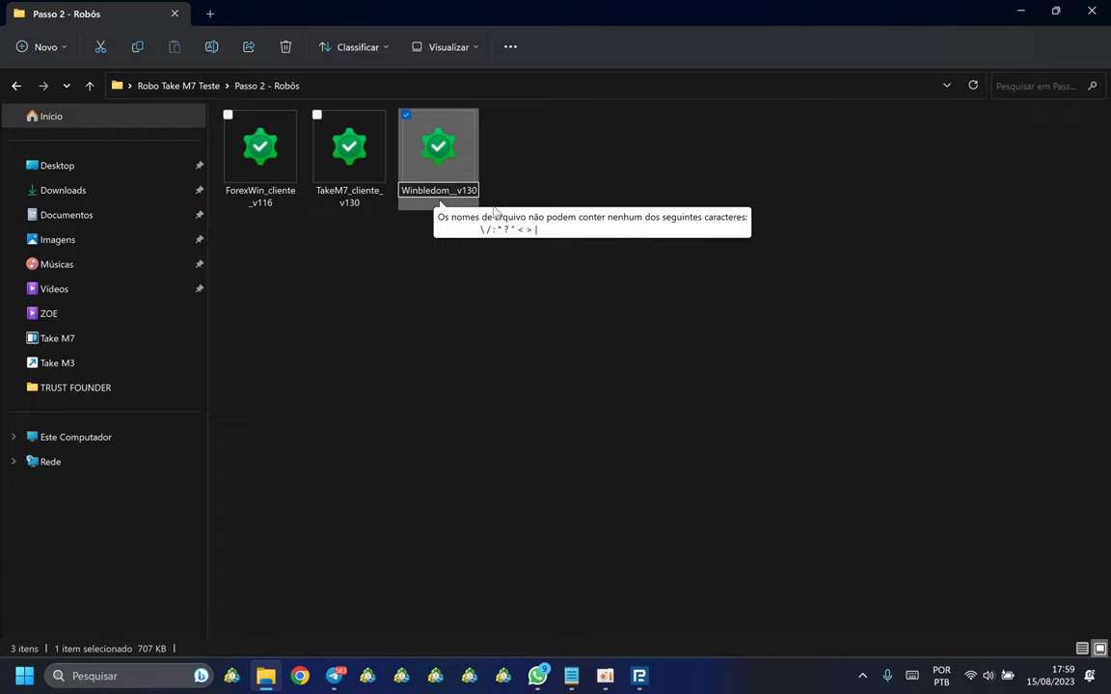
{"action": "type", "text": "Cleinte"}
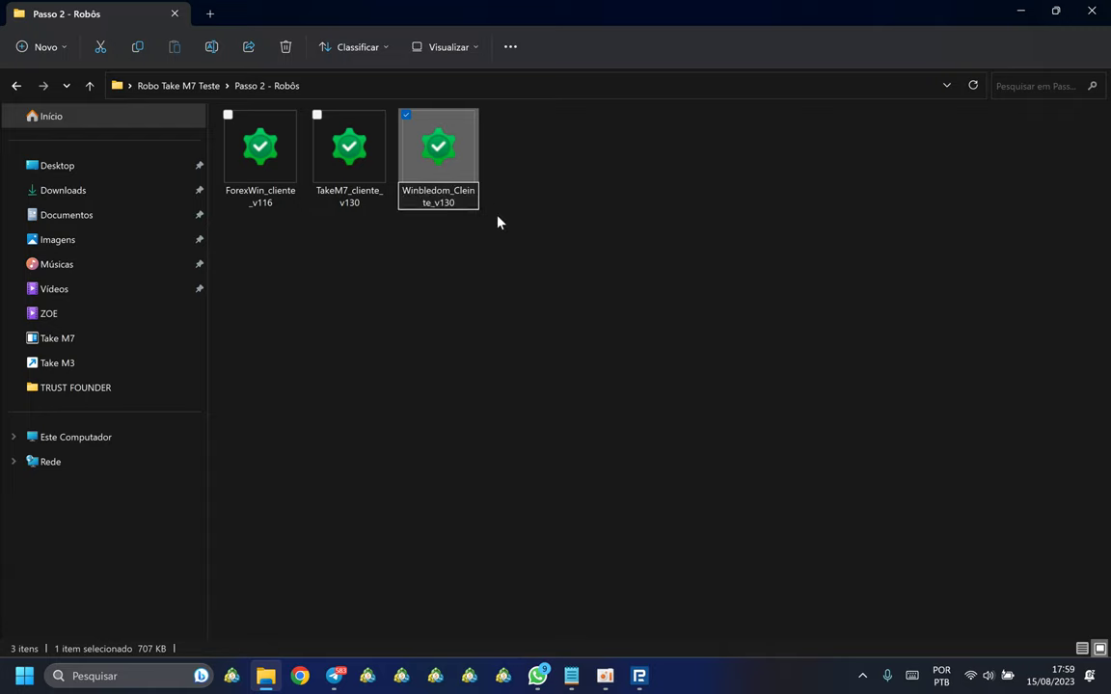
{"action": "left_click", "coordinate": [499, 223]}
Step: Copy all three robot files and return to the Robo Take M7 Teste folder
{"action": "left_click_drag", "start_coordinate": [219, 248], "coordinate": [590, 145]}
{"action": "right_click", "coordinate": [442, 154]}
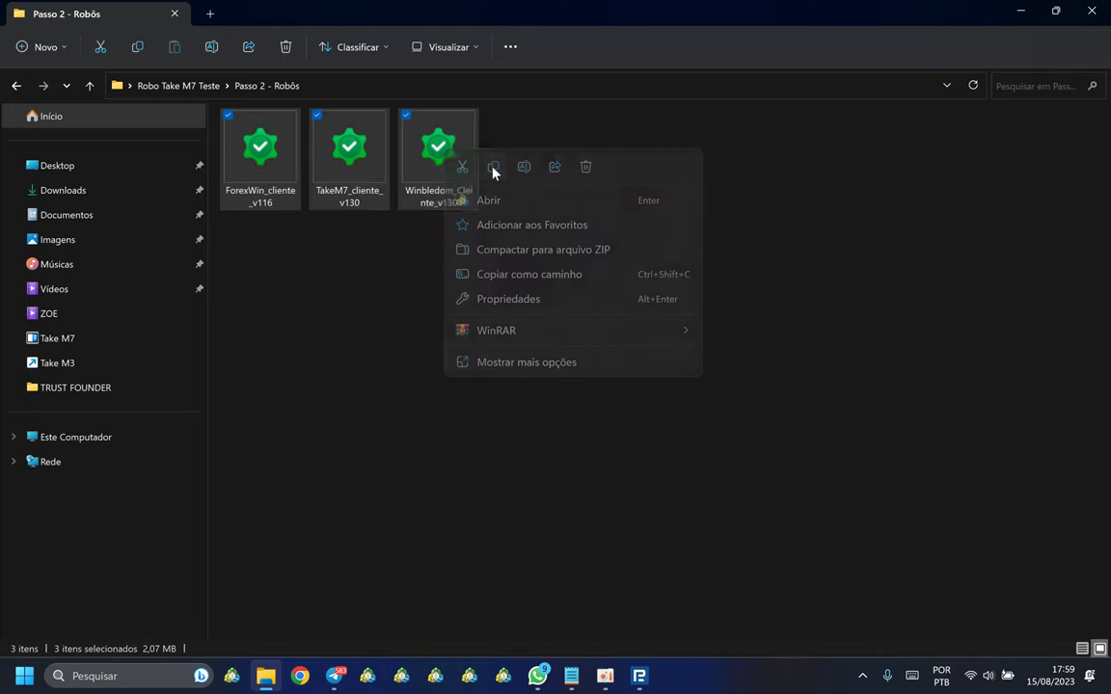
{"action": "left_click", "coordinate": [494, 170]}
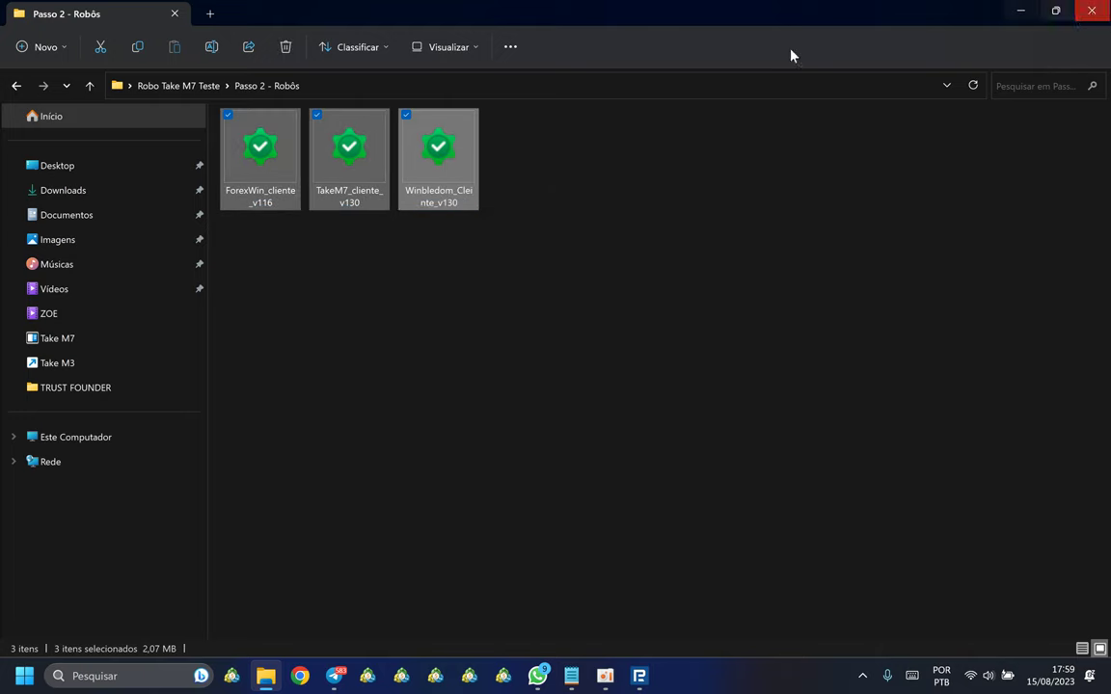
{"action": "left_click", "coordinate": [90, 84]}
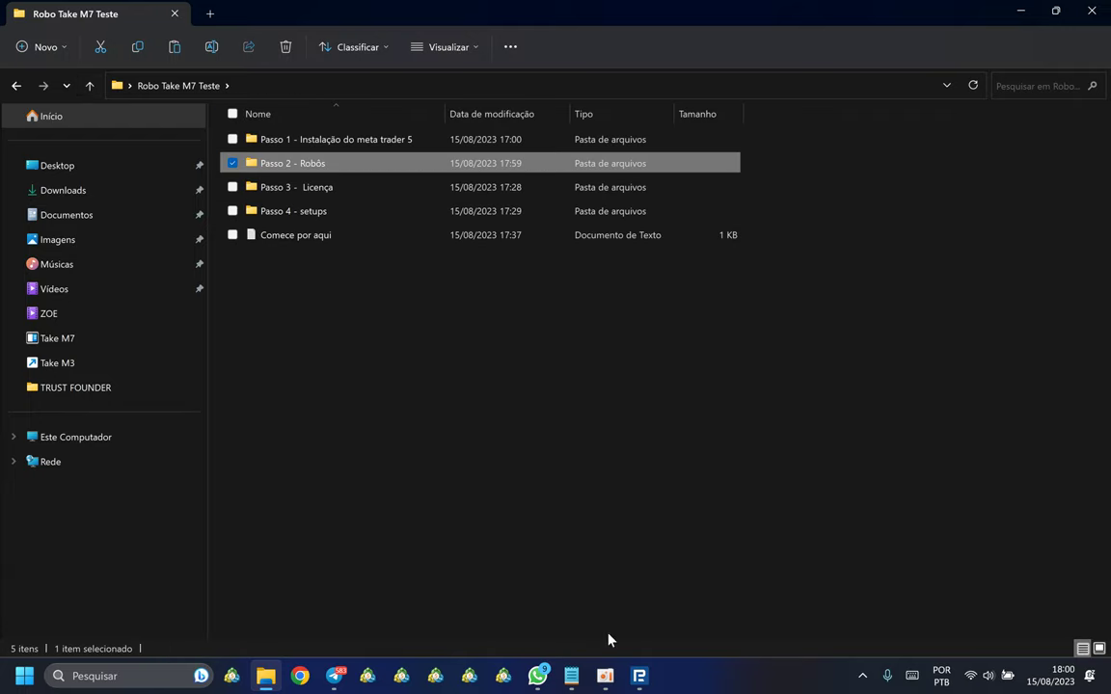
Step: From MetaTrader's Arquivo menu, open the data folder's MQL5 > Experts folder
{"action": "left_click", "coordinate": [640, 679]}
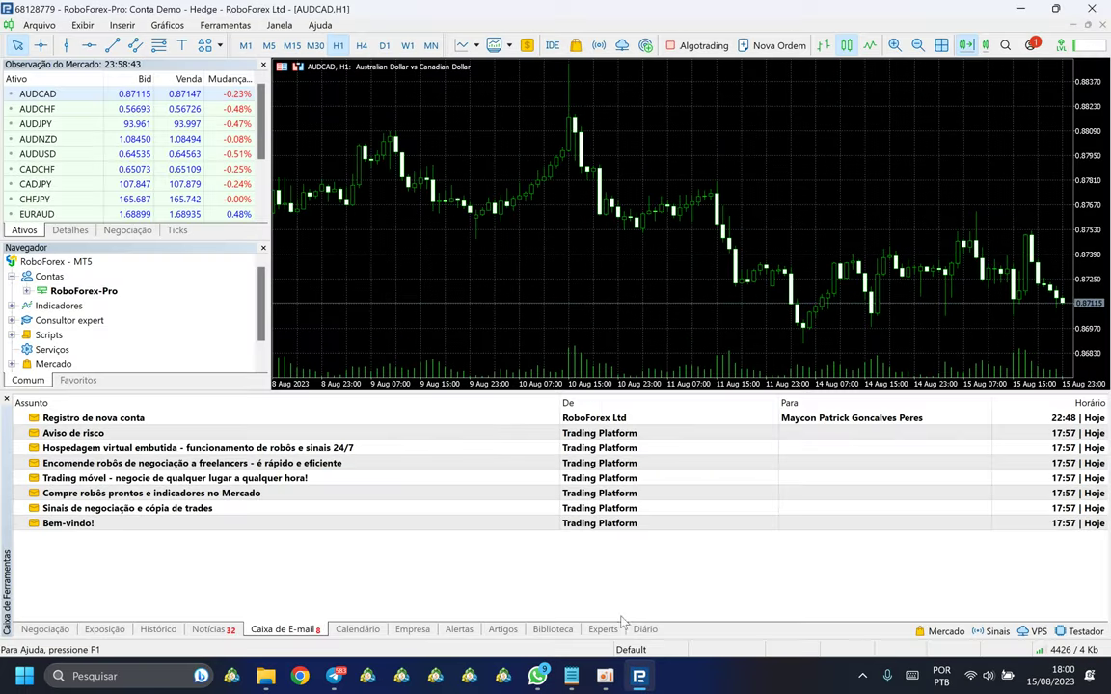
{"action": "left_click", "coordinate": [42, 26]}
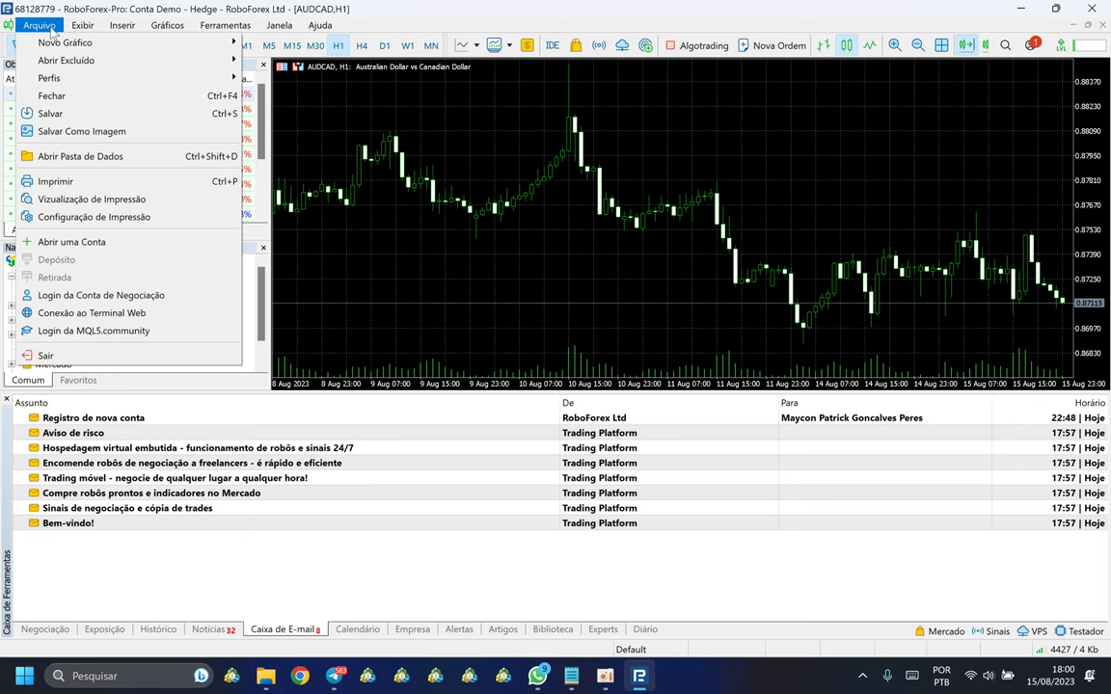
{"action": "left_click", "coordinate": [70, 159]}
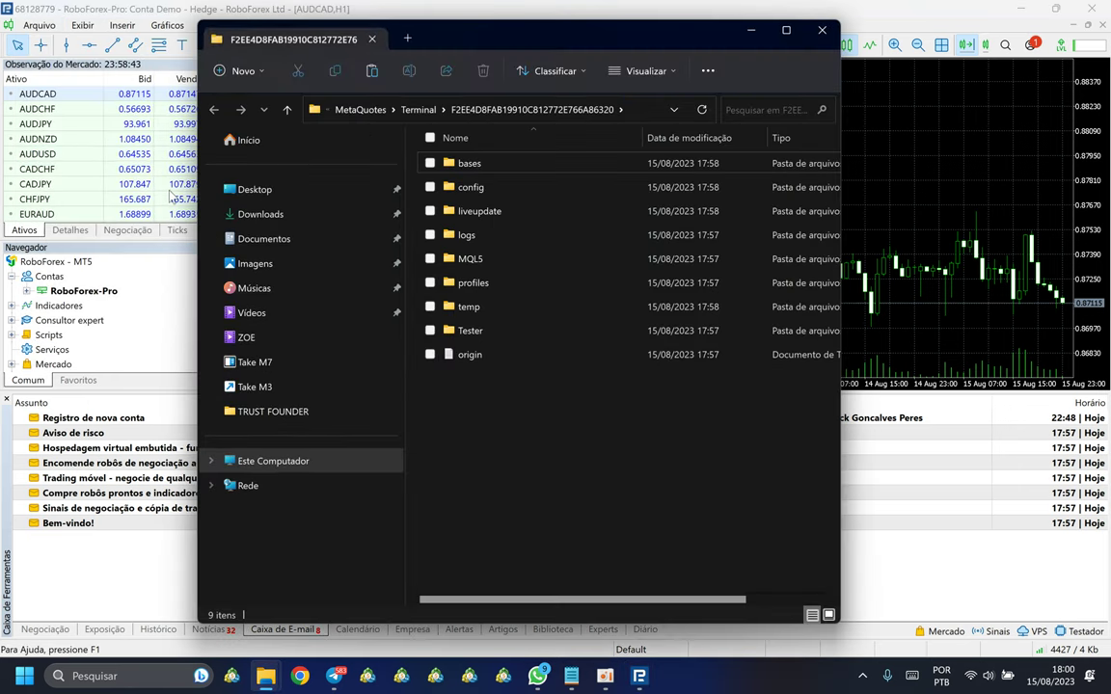
{"action": "left_click", "coordinate": [473, 260]}
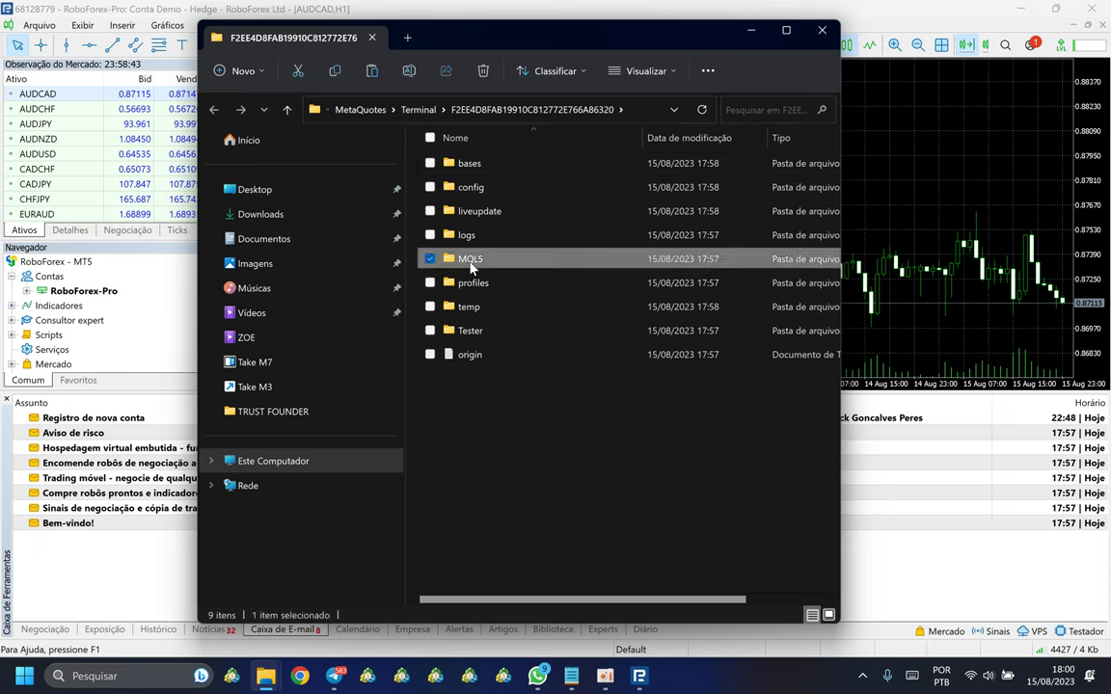
{"action": "double_click", "coordinate": [472, 263]}
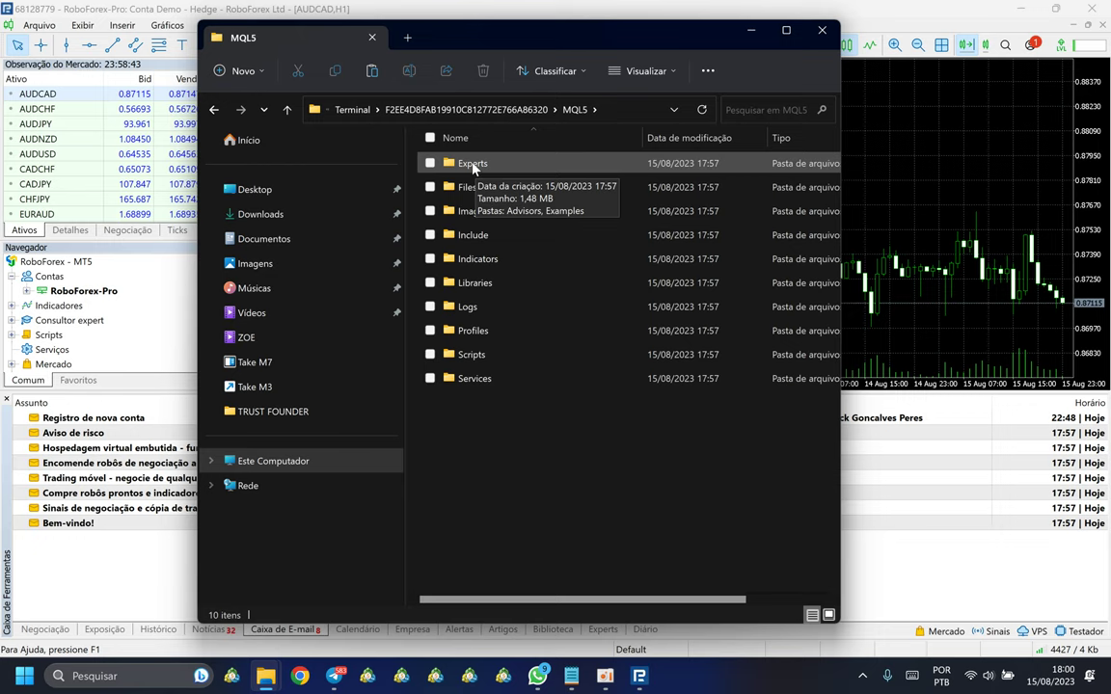
{"action": "double_click", "coordinate": [472, 164]}
Step: Paste the three copied robot files into the Experts folder
{"action": "right_click", "coordinate": [509, 268]}
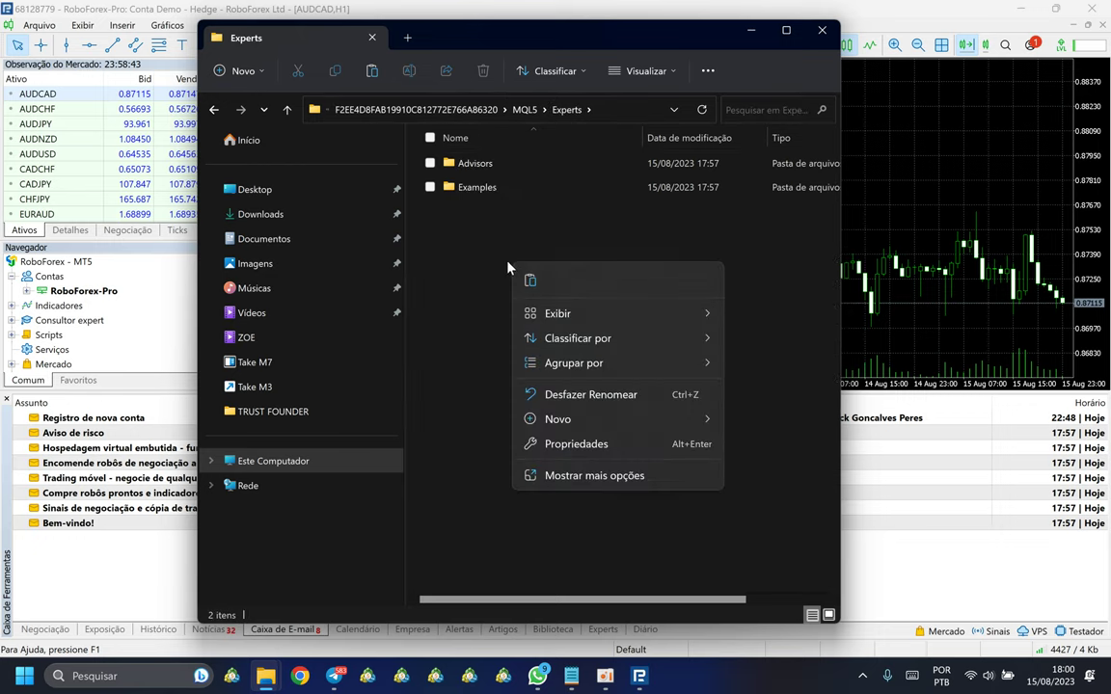
{"action": "left_click", "coordinate": [459, 214]}
{"action": "right_click", "coordinate": [545, 269]}
{"action": "left_click", "coordinate": [539, 345]}
{"action": "left_click", "coordinate": [538, 359]}
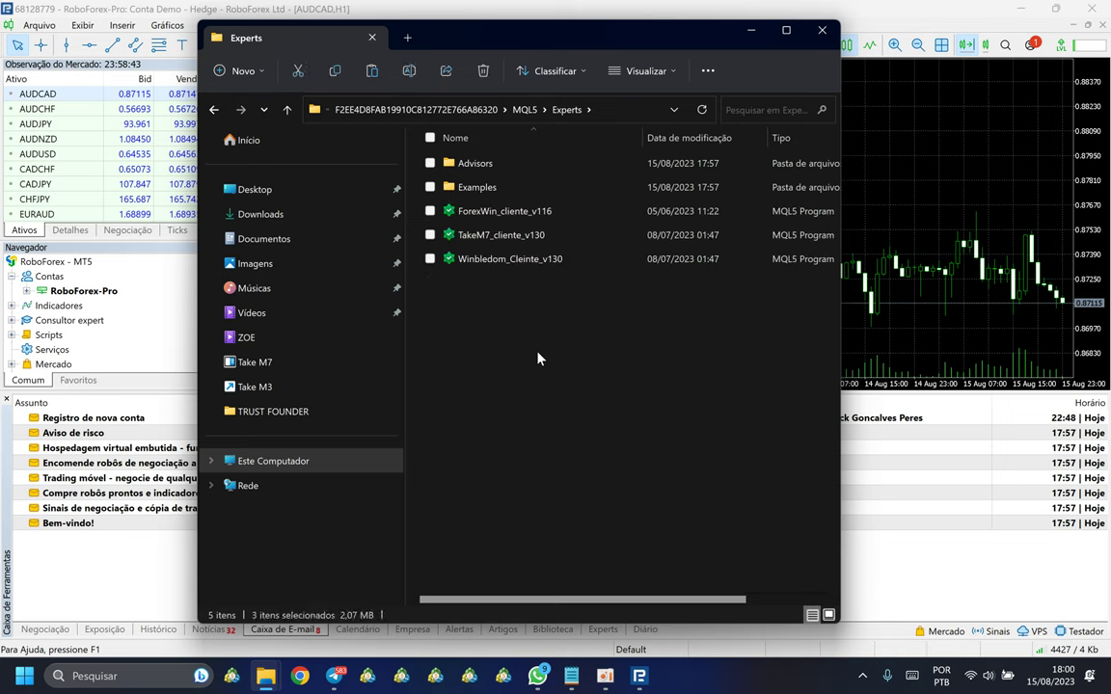
Step: Delete the Advisors and Examples folders from Experts
{"action": "left_click", "coordinate": [478, 187]}
{"action": "left_click", "coordinate": [477, 164], "text": "shift"}
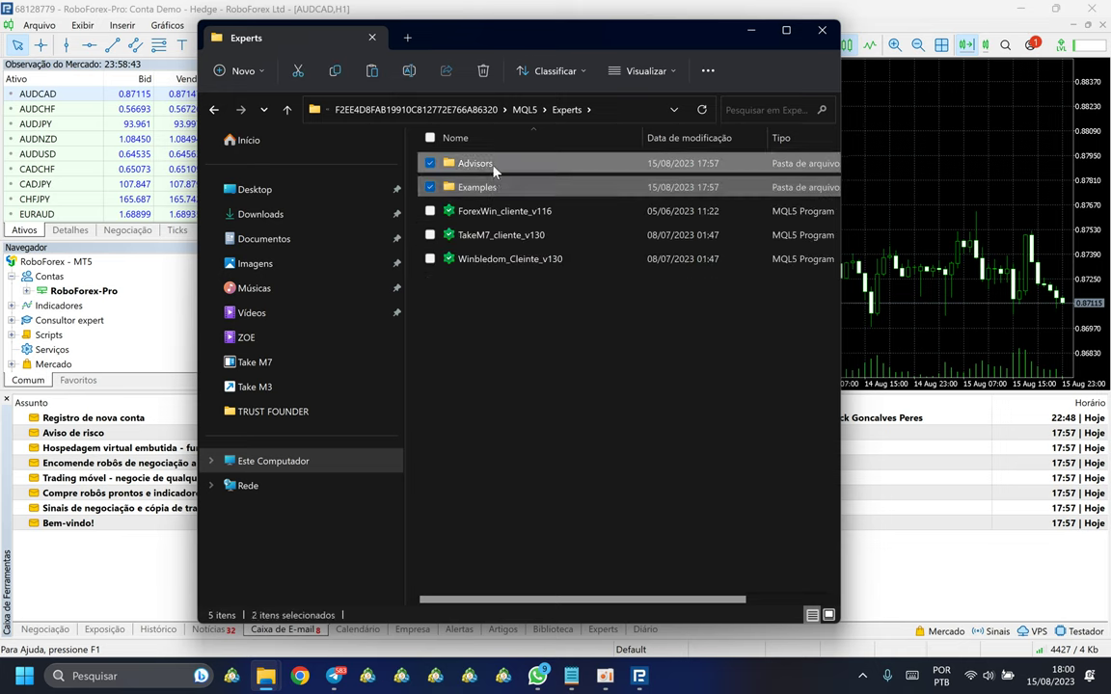
{"action": "key", "text": "Delete"}
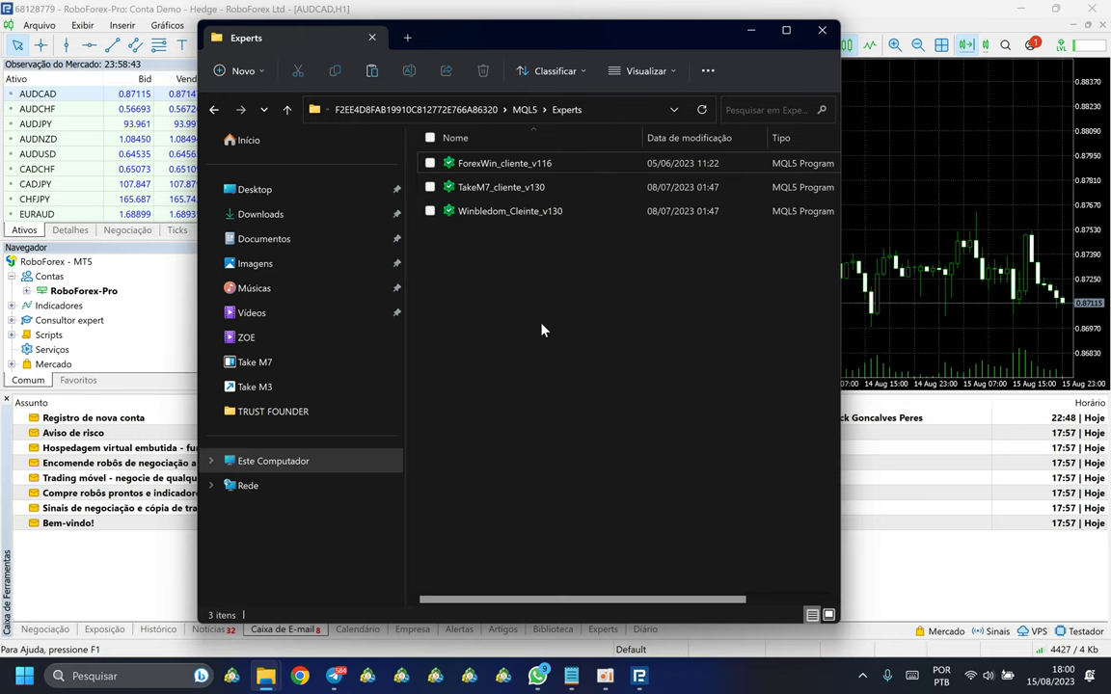
Step: Check the three pasted robot files, then close the Experts window
{"action": "left_click_drag", "start_coordinate": [546, 303], "coordinate": [588, 154]}
{"action": "left_click", "coordinate": [560, 268]}
{"action": "left_click", "coordinate": [500, 168]}
{"action": "left_click", "coordinate": [501, 187]}
{"action": "left_click", "coordinate": [497, 212]}
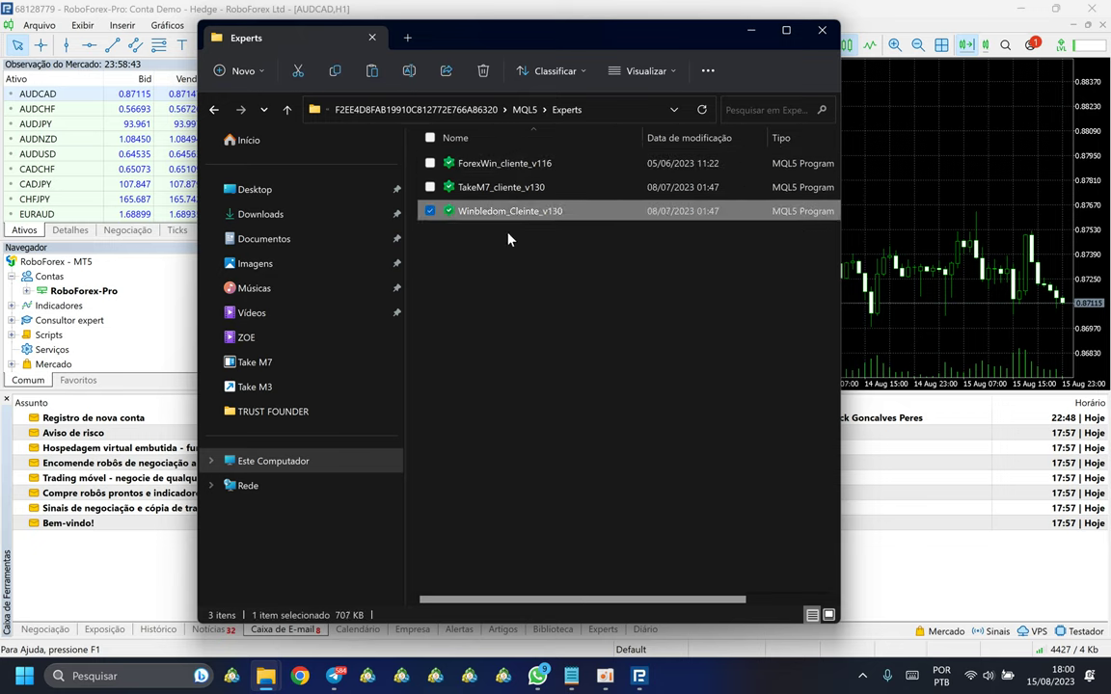
{"action": "left_click", "coordinate": [529, 284]}
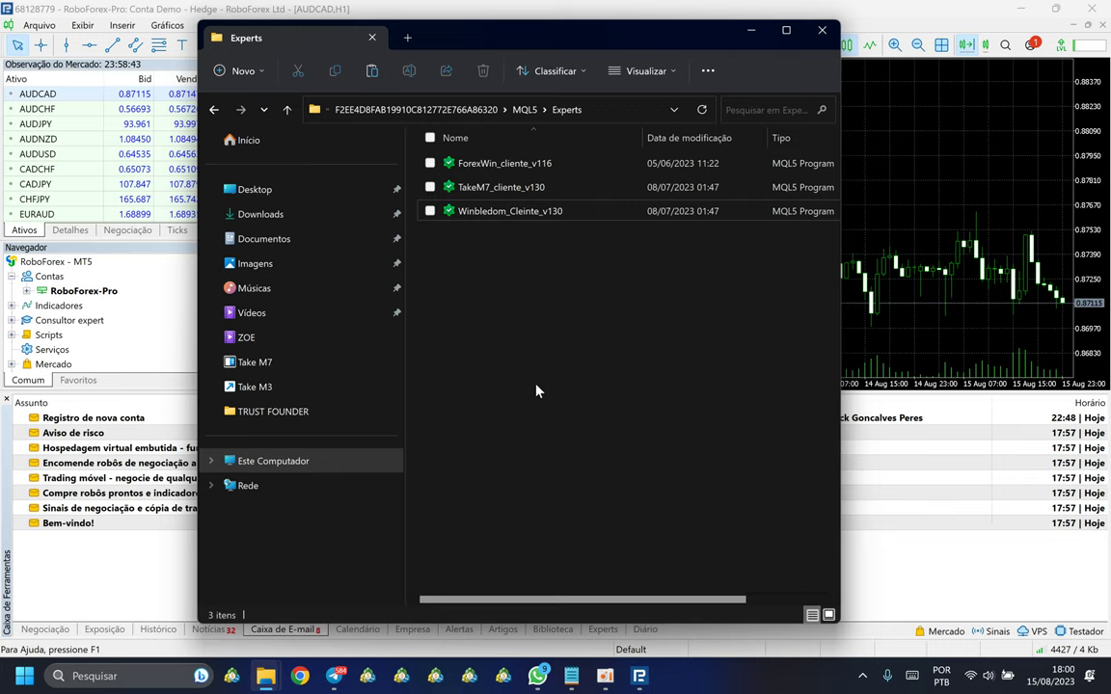
{"action": "left_click", "coordinate": [823, 32]}
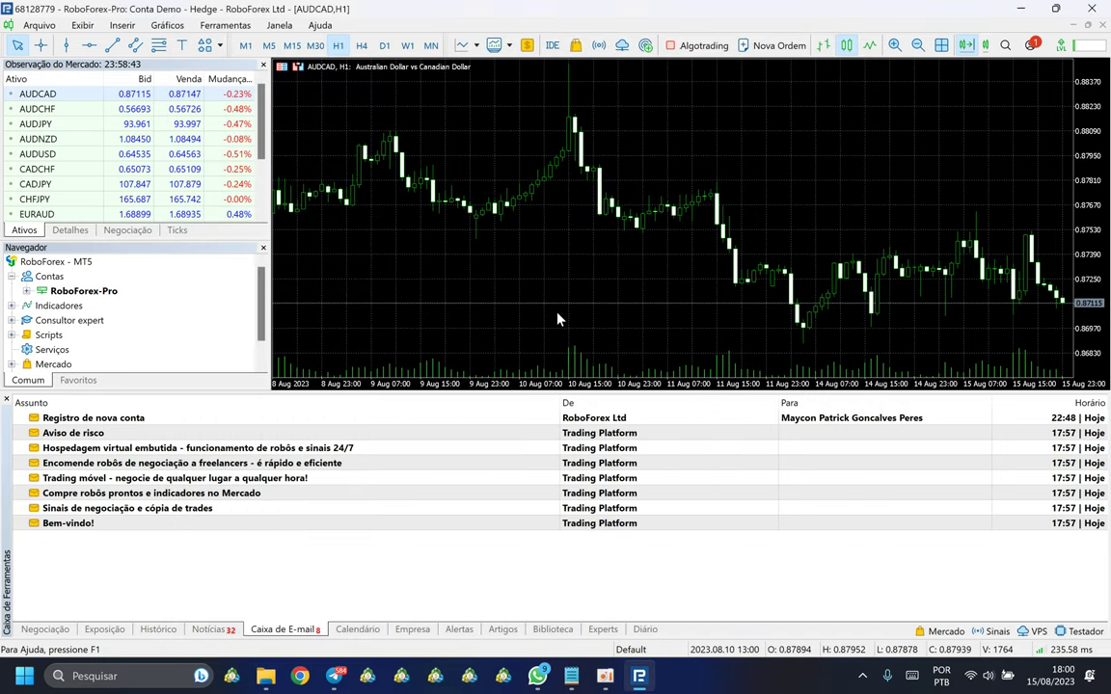
Step: Copy both .lic files from Passo 3 - Licença and switch back to MetaTrader 5
{"action": "scroll", "coordinate": [457, 259], "scroll_direction": "down", "scroll_amount": 3}
{"action": "scroll", "coordinate": [192, 145], "scroll_direction": "down", "scroll_amount": 3}
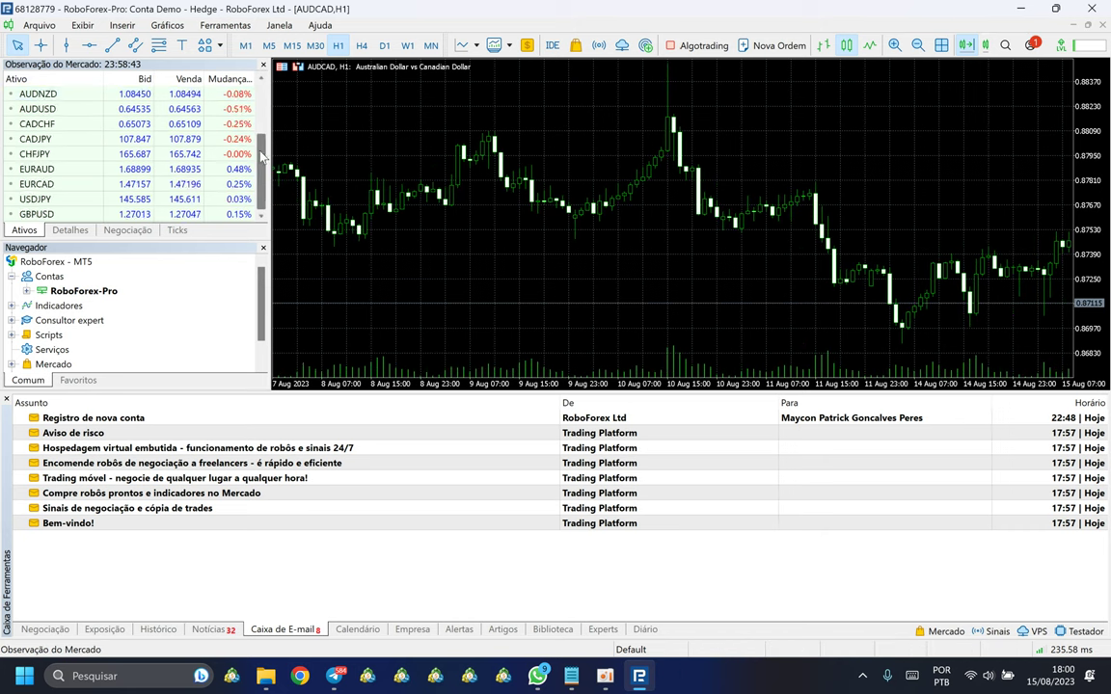
{"action": "scroll", "coordinate": [261, 153], "scroll_direction": "up", "scroll_amount": 2}
{"action": "scroll", "coordinate": [517, 193], "scroll_direction": "up", "scroll_amount": 2}
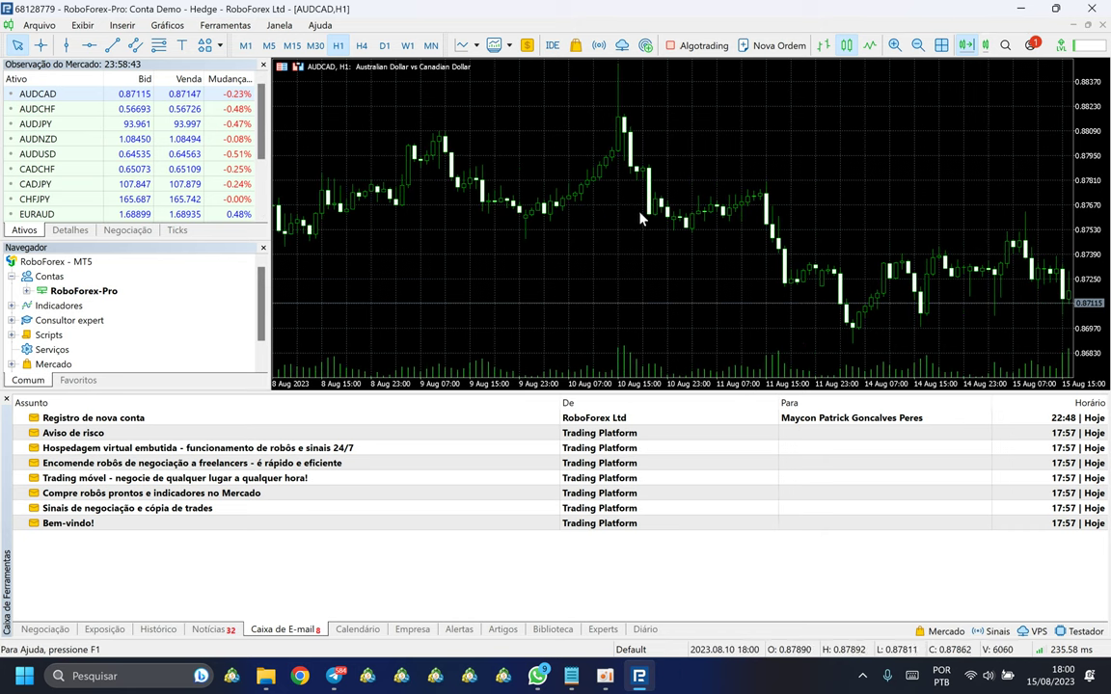
{"action": "scroll", "coordinate": [648, 236], "scroll_direction": "up", "scroll_amount": 1}
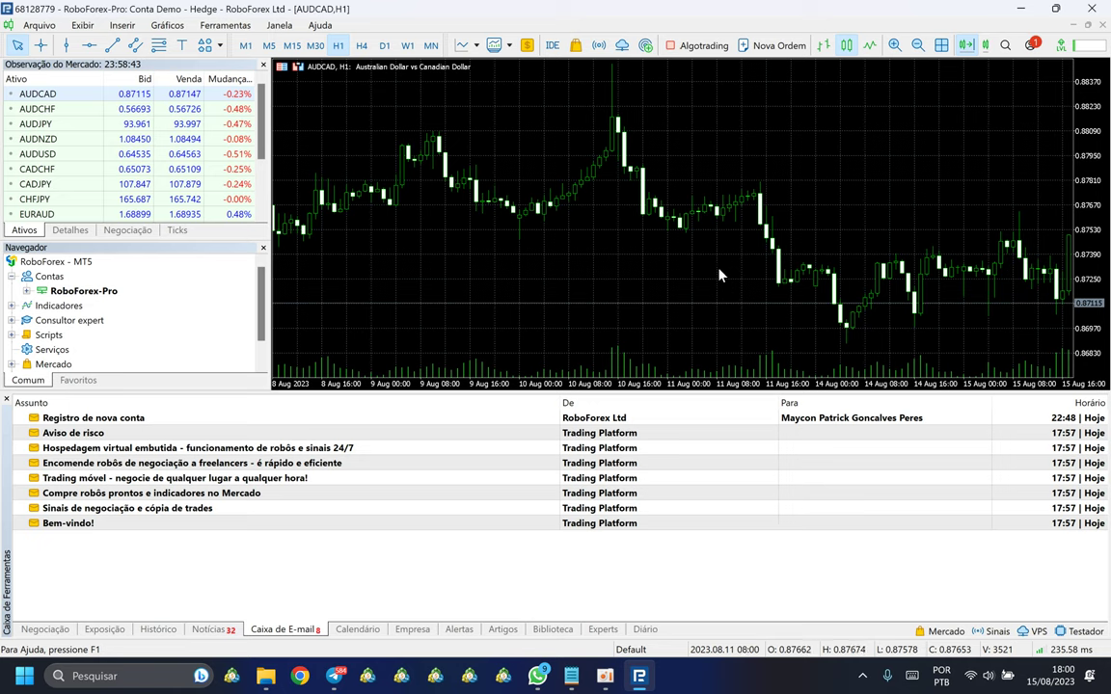
{"action": "left_click", "coordinate": [265, 676]}
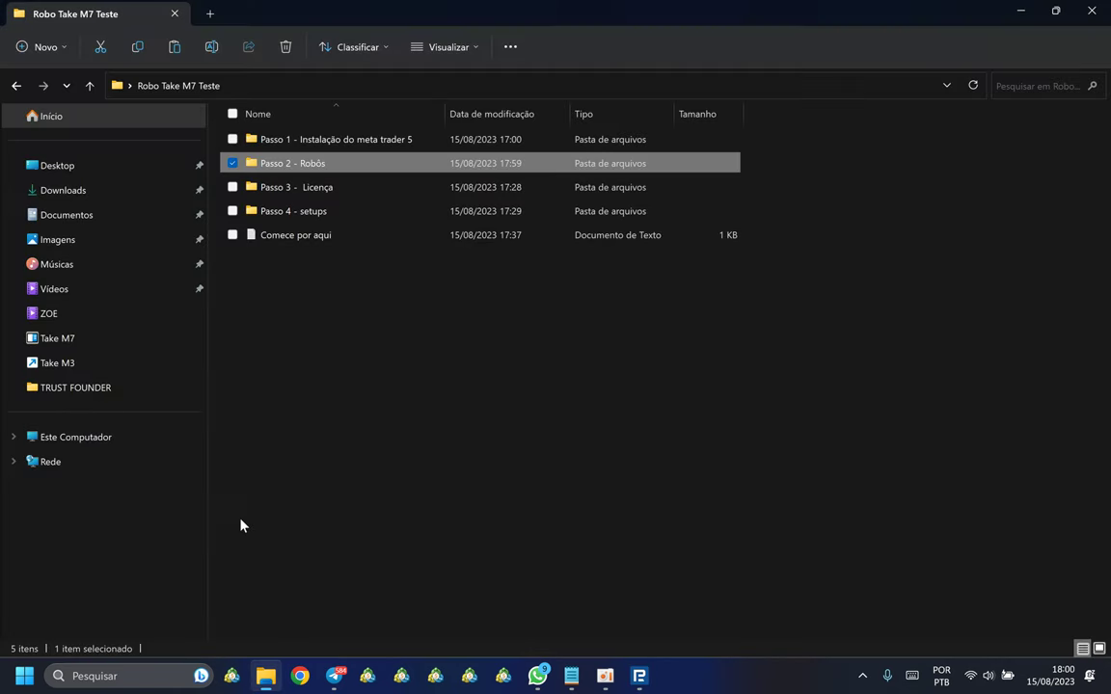
{"action": "double_click", "coordinate": [278, 191]}
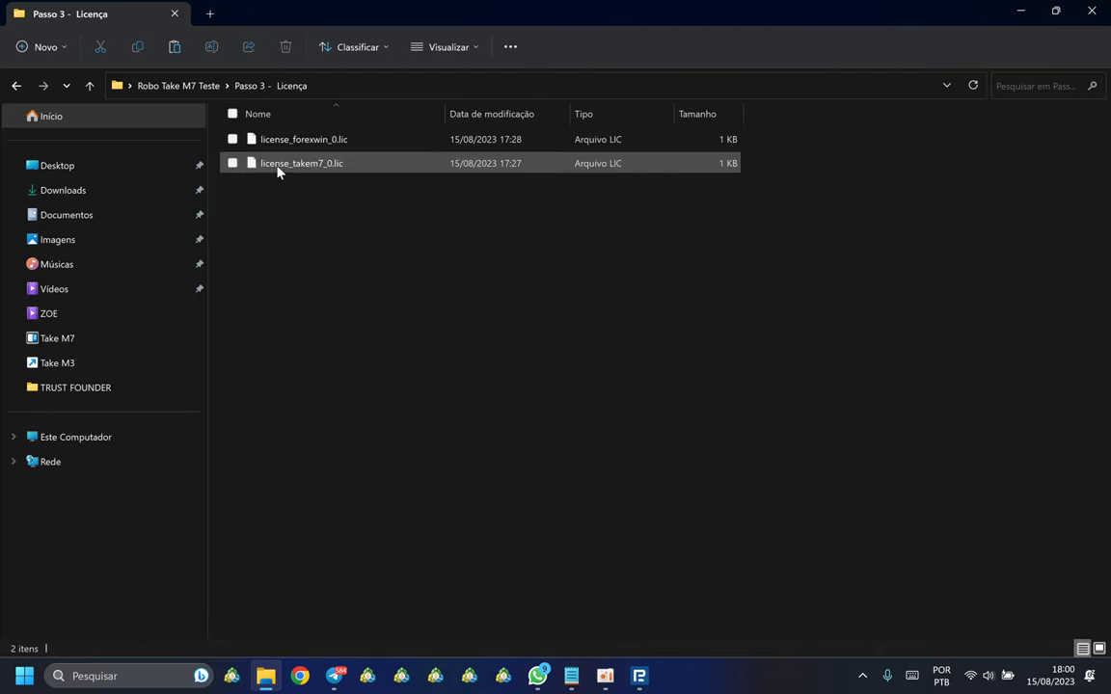
{"action": "left_click_drag", "start_coordinate": [278, 197], "coordinate": [342, 142]}
{"action": "right_click", "coordinate": [344, 143]}
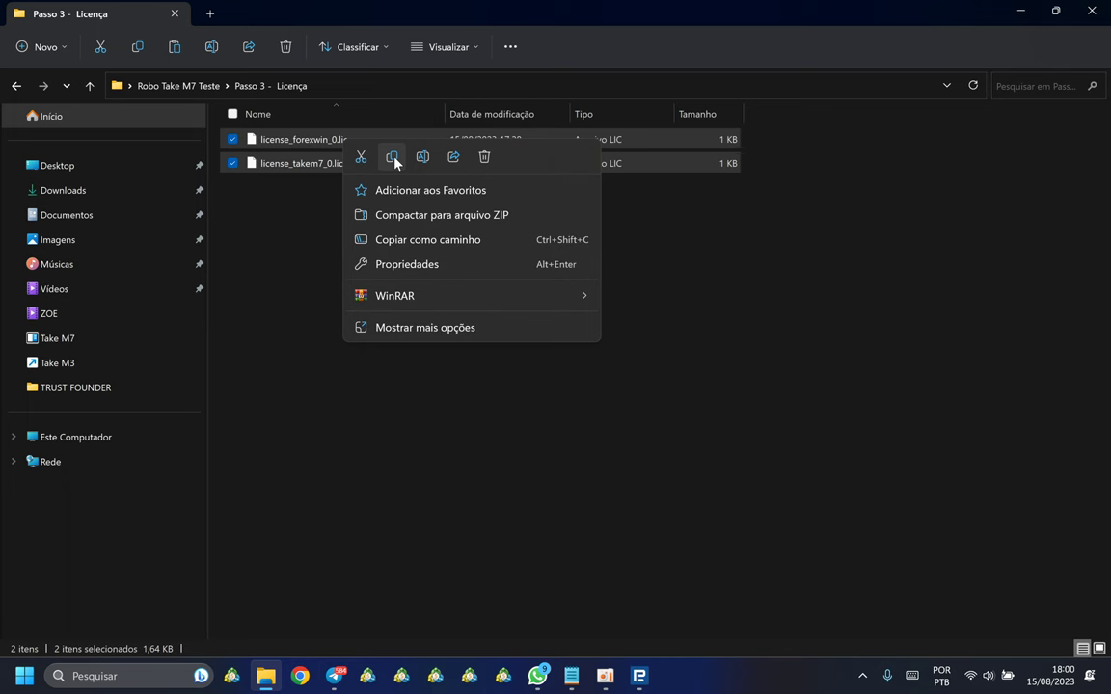
{"action": "left_click", "coordinate": [391, 157]}
{"action": "left_click", "coordinate": [639, 678]}
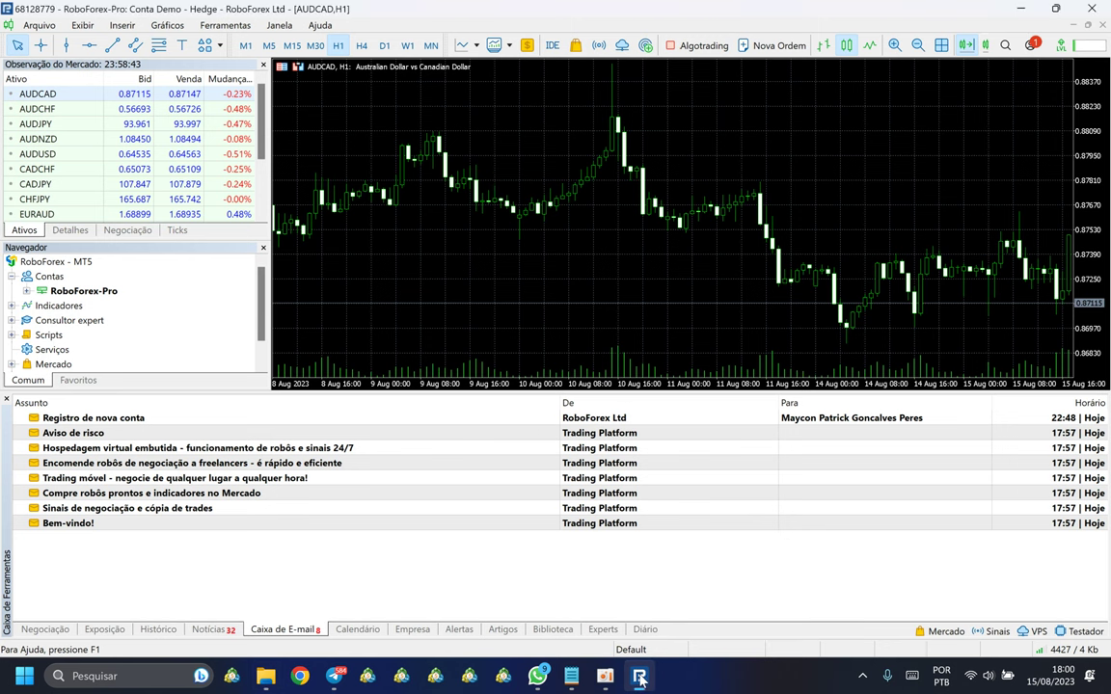
Step: From the terminal's data folder, go up to Terminal and open Common > Files
{"action": "left_click", "coordinate": [40, 26]}
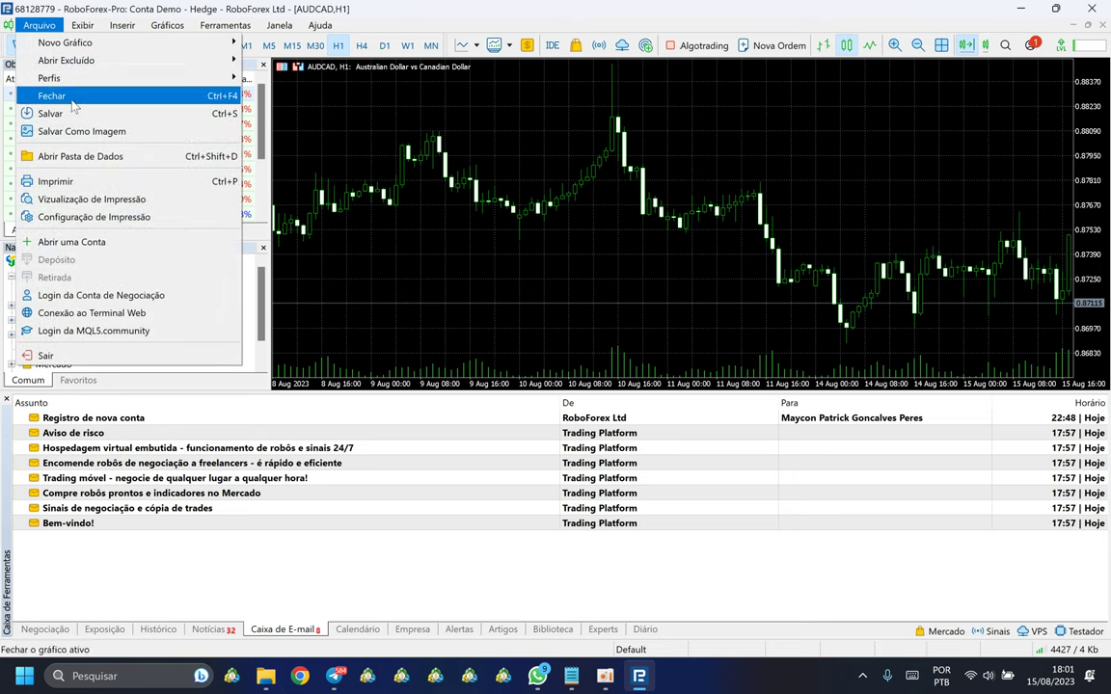
{"action": "left_click", "coordinate": [67, 158]}
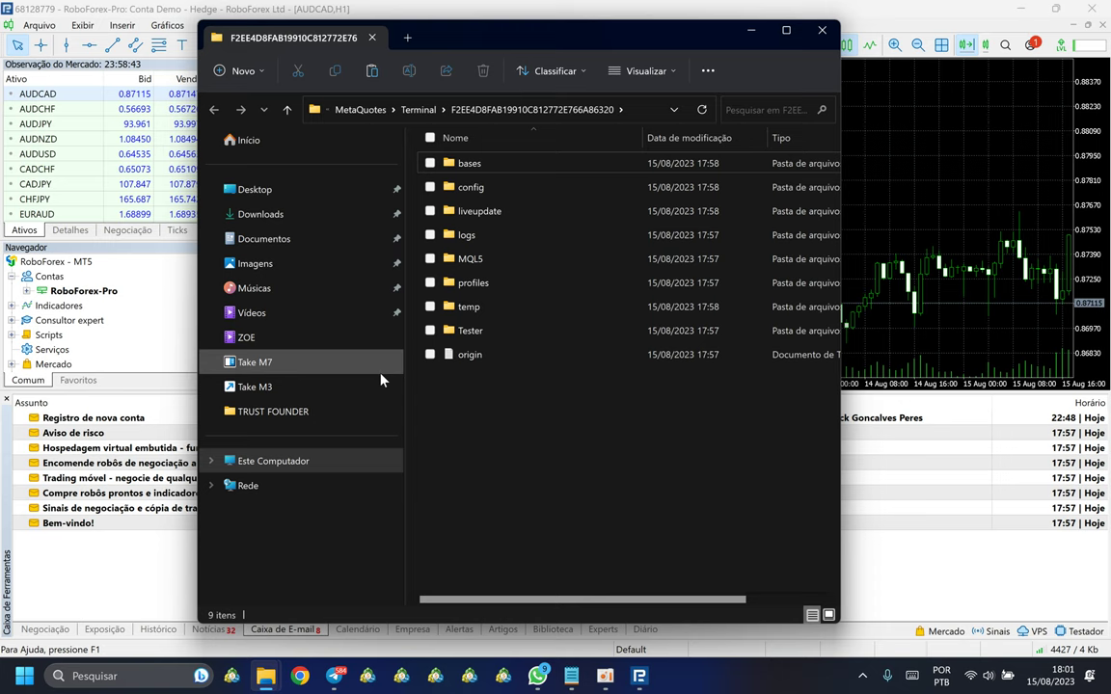
{"action": "left_click", "coordinate": [419, 111]}
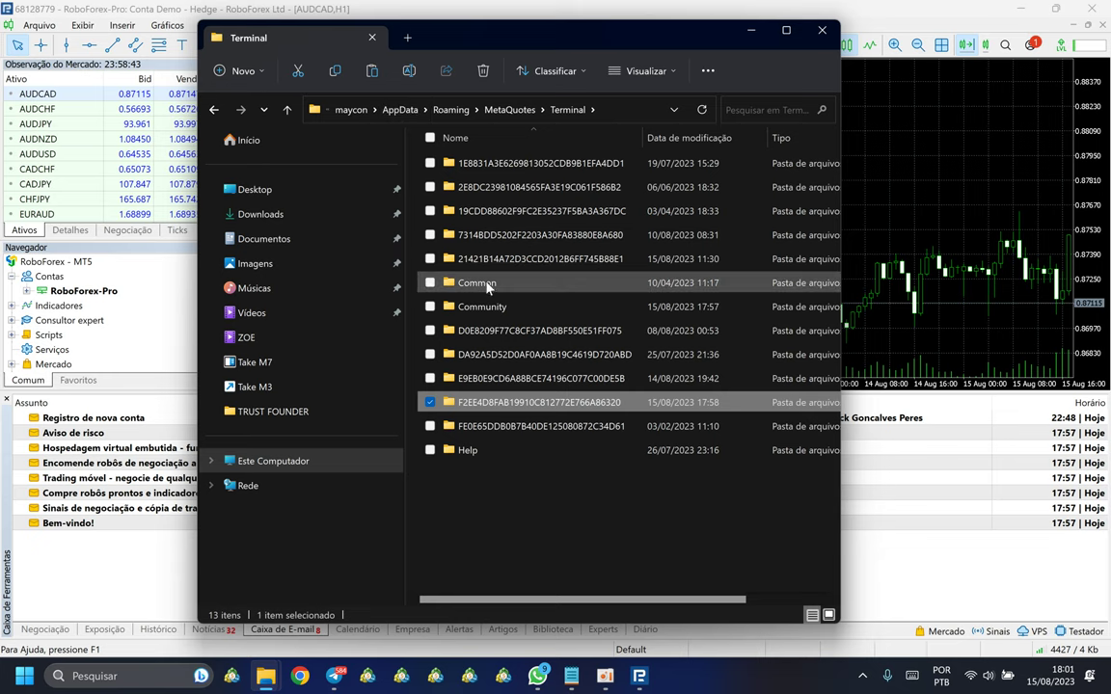
{"action": "left_click", "coordinate": [469, 284]}
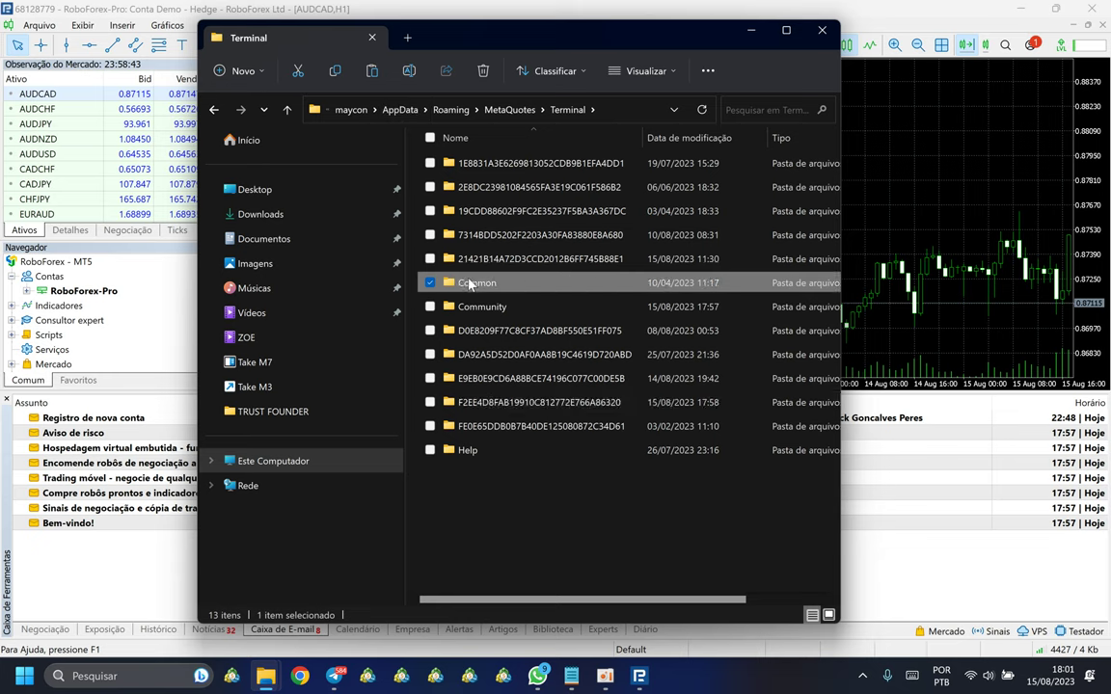
{"action": "double_click", "coordinate": [470, 283]}
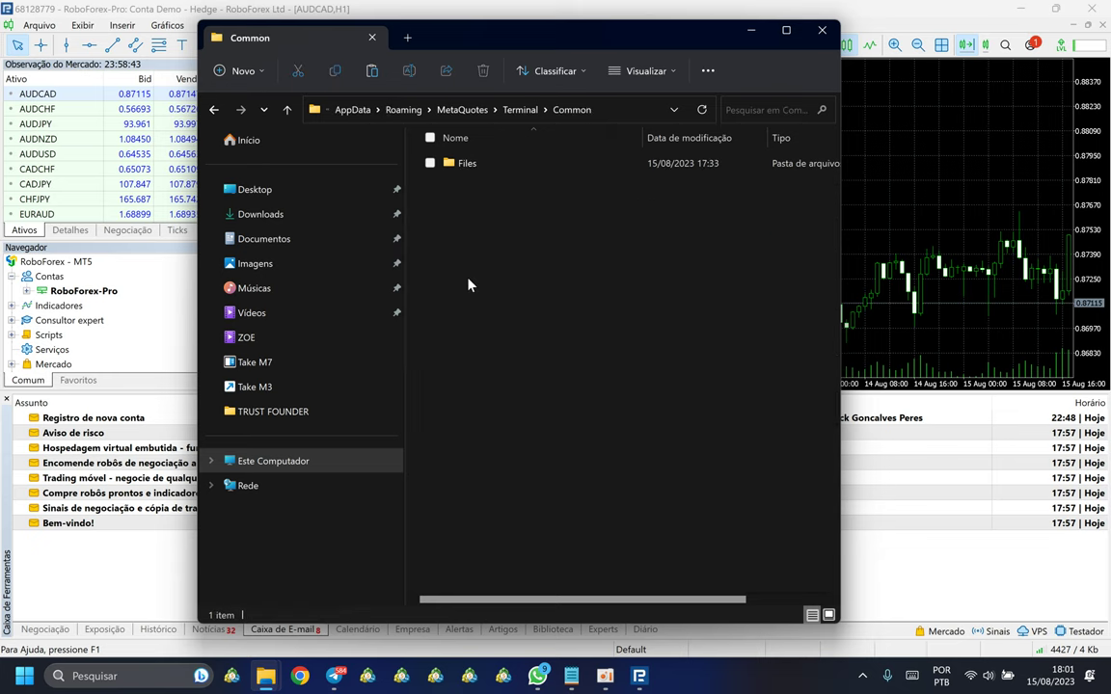
{"action": "double_click", "coordinate": [468, 166]}
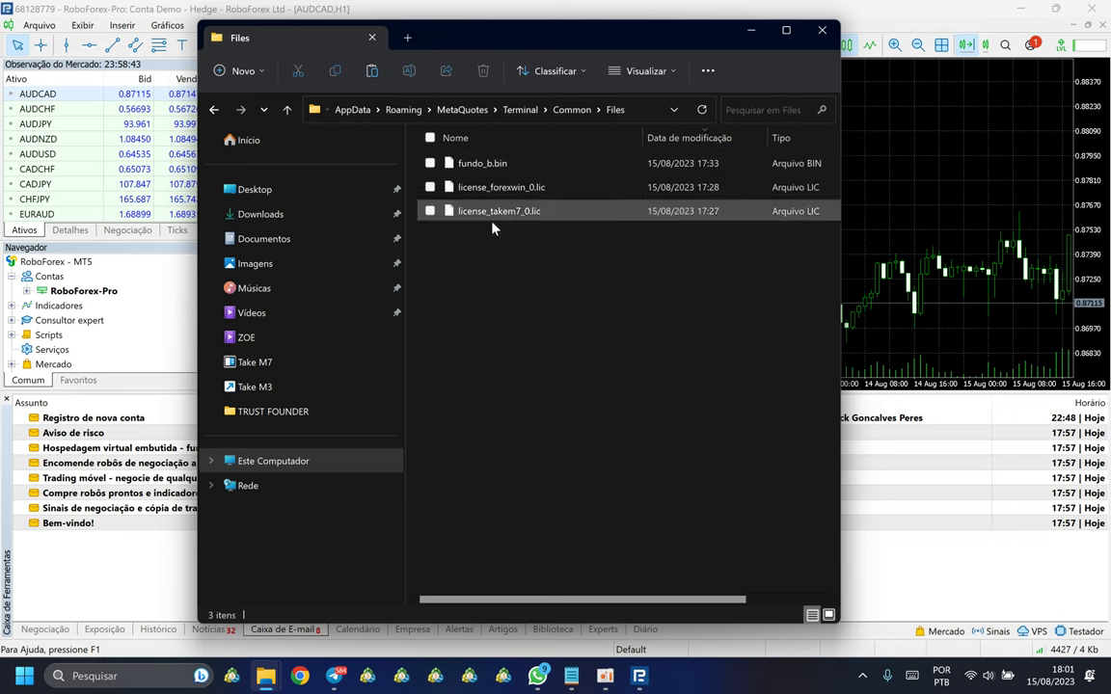
Step: Paste the licence files, replacing the existing copies, then close the Files window
{"action": "right_click", "coordinate": [503, 269]}
{"action": "left_click", "coordinate": [524, 280]}
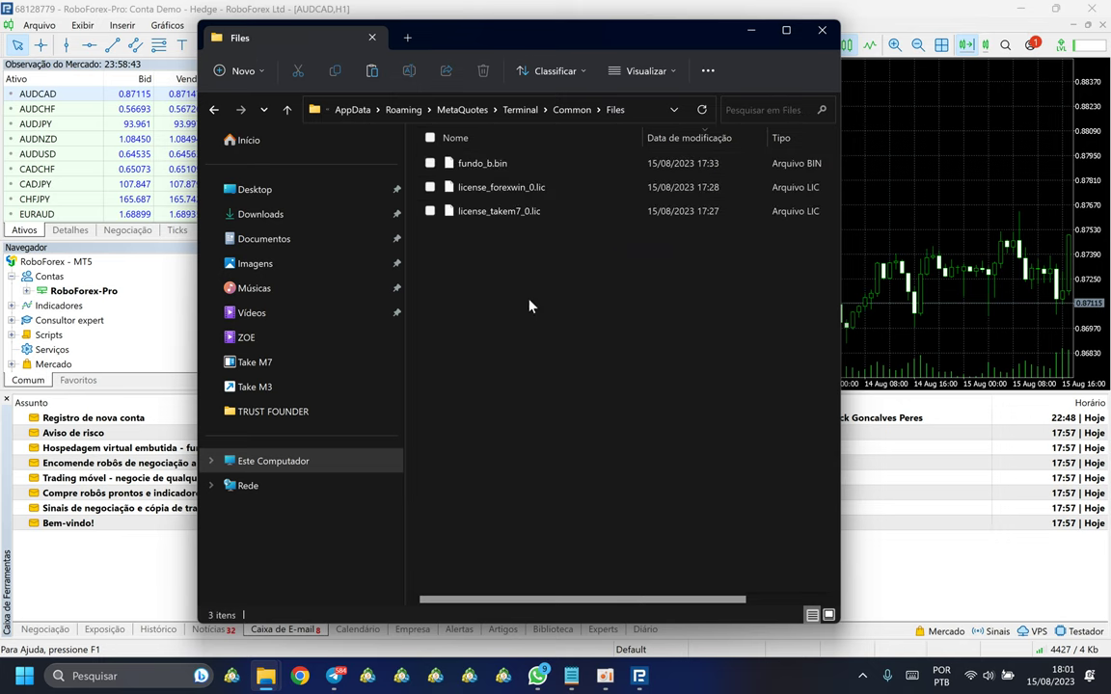
{"action": "left_click", "coordinate": [521, 322]}
{"action": "left_click", "coordinate": [496, 187]}
{"action": "left_click", "coordinate": [516, 274]}
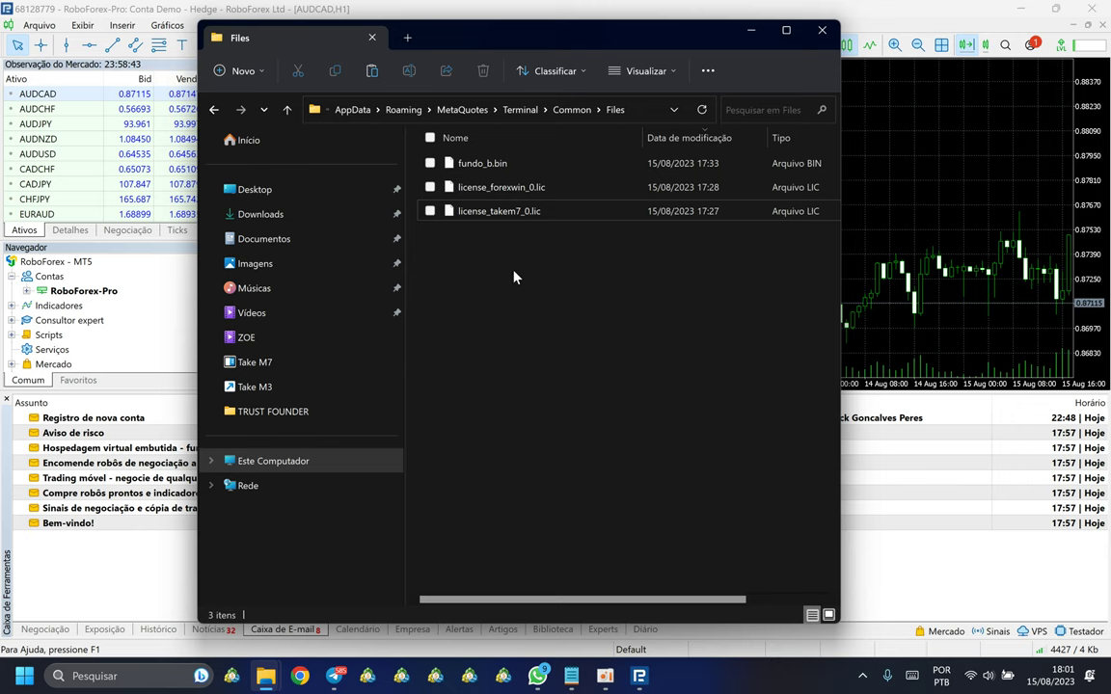
{"action": "left_click", "coordinate": [822, 32]}
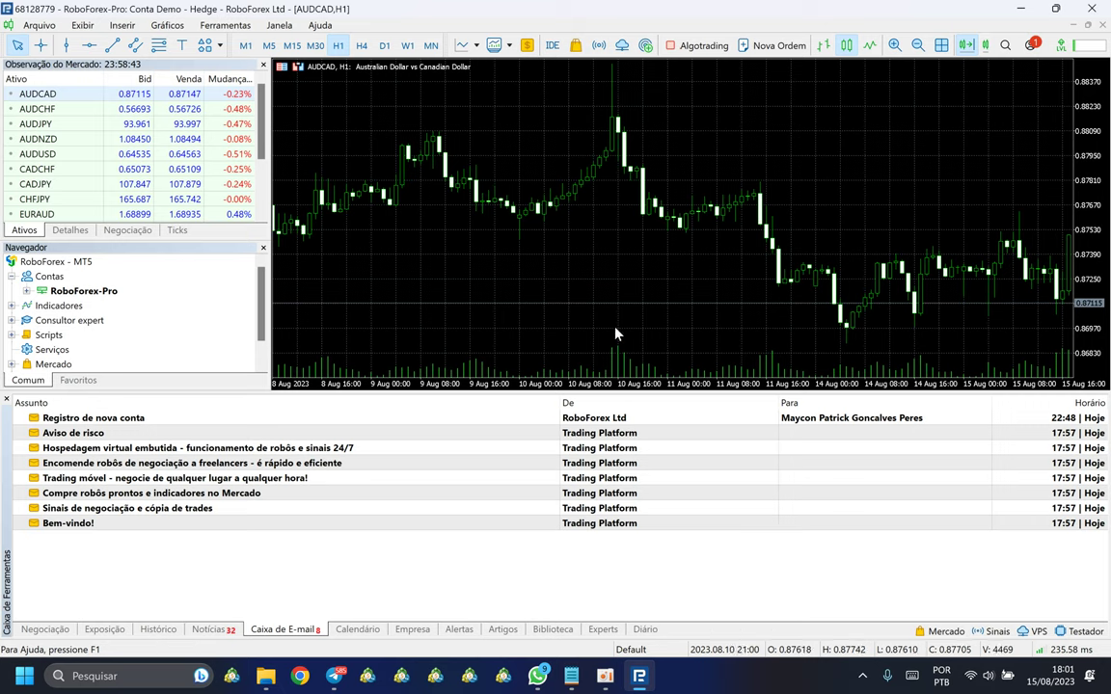
Step: Go up to Robo Take M7 Teste and open the Passo 4 - setups folder
{"action": "left_click", "coordinate": [265, 676]}
{"action": "left_click", "coordinate": [375, 387]}
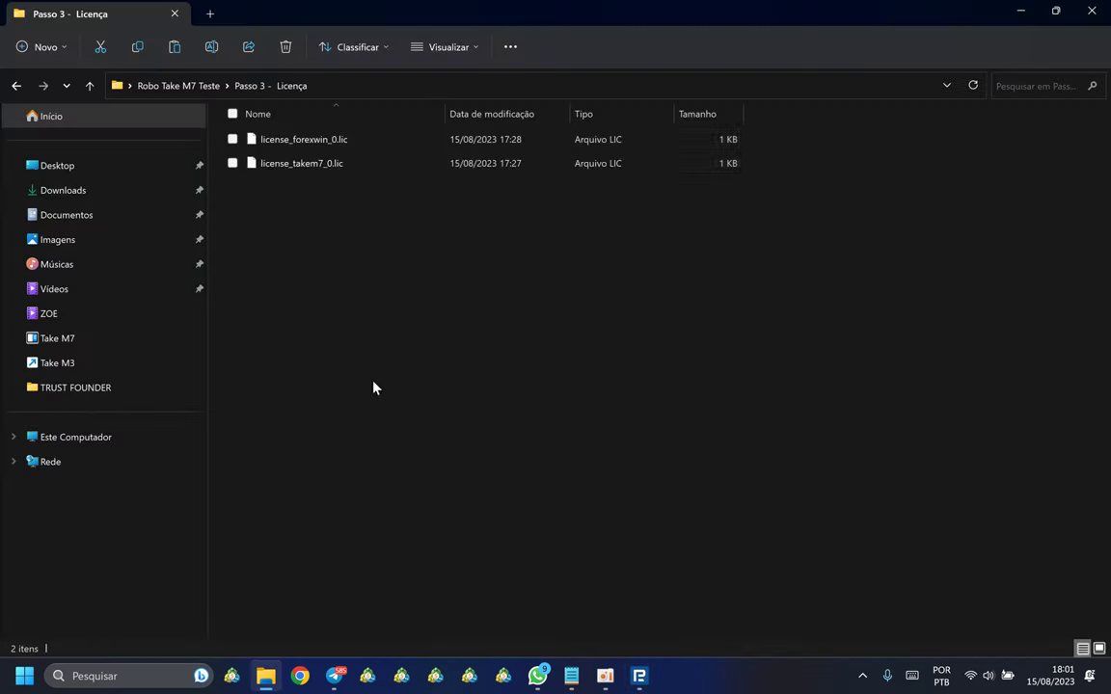
{"action": "left_click", "coordinate": [89, 86]}
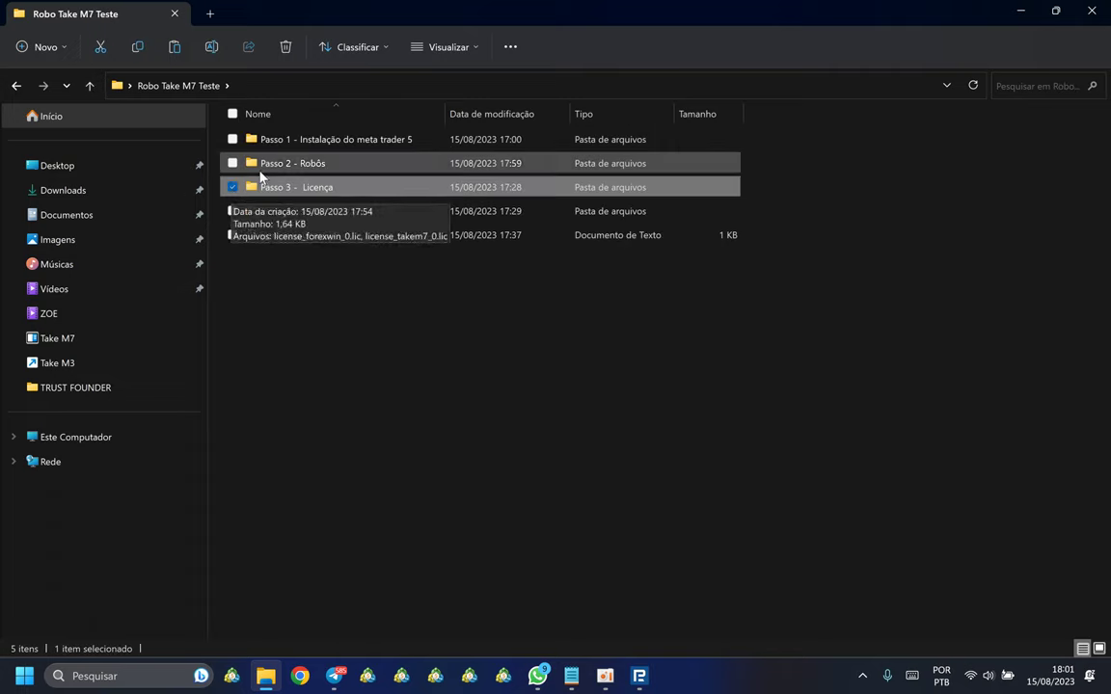
{"action": "left_click", "coordinate": [359, 410]}
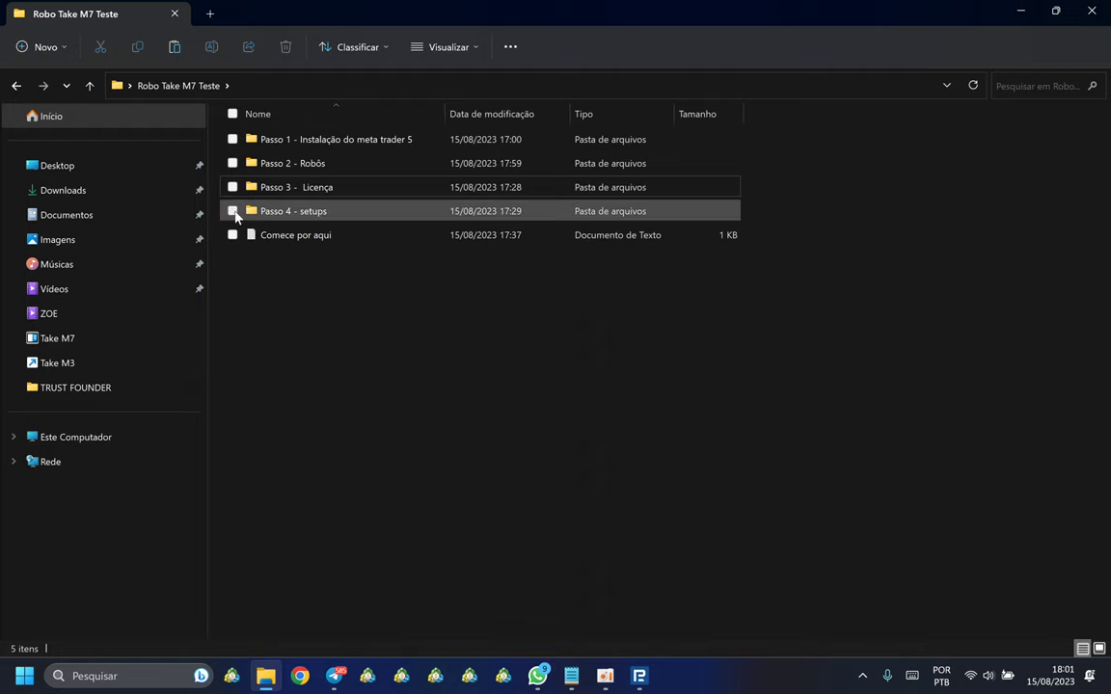
{"action": "double_click", "coordinate": [280, 214]}
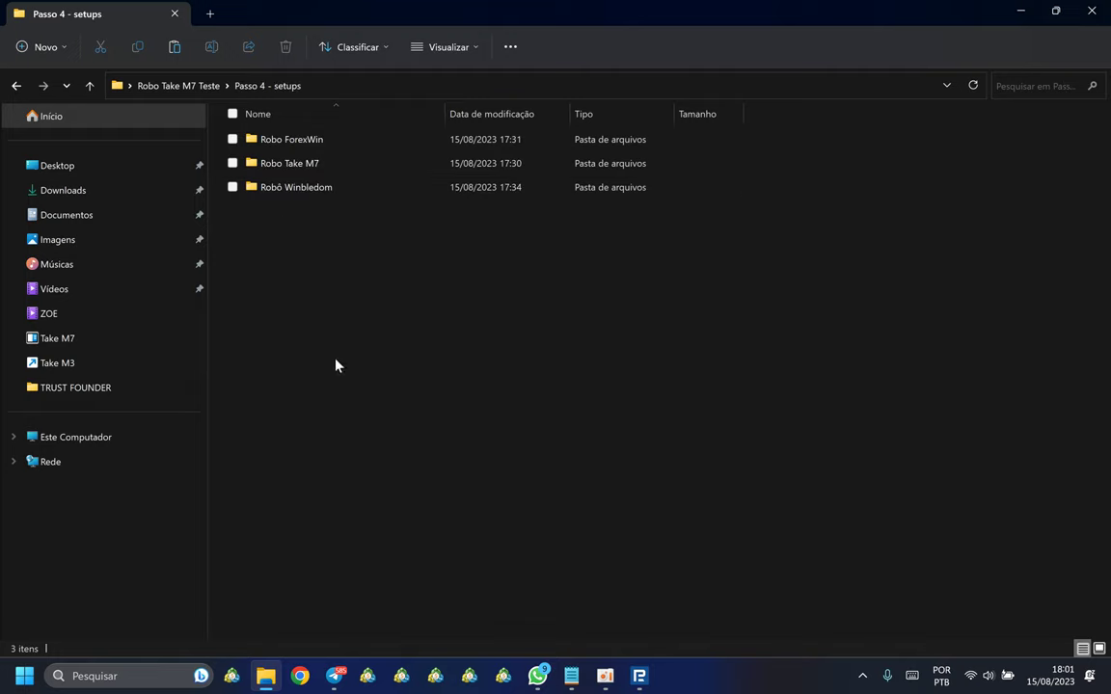
{"action": "left_click_drag", "start_coordinate": [294, 205], "coordinate": [328, 277]}
Step: Open Portfólio Take M7 from the desktop, maximized, and enter its Take M1 folder
{"action": "key", "text": "super+d"}
{"action": "double_click", "coordinate": [1076, 590]}
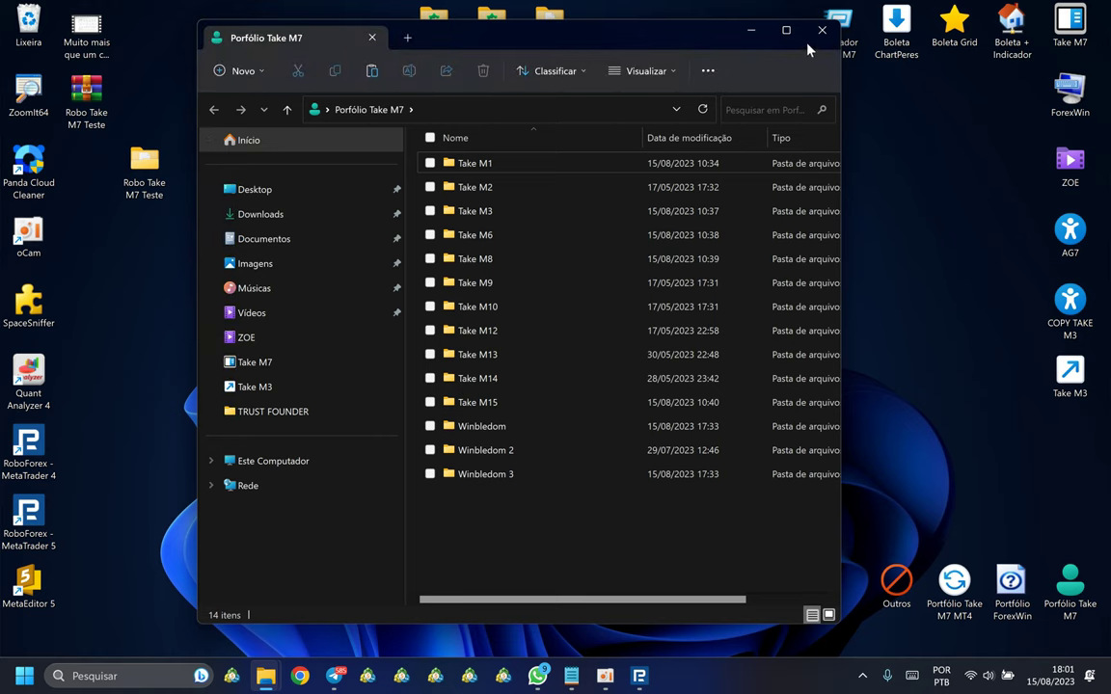
{"action": "left_click", "coordinate": [786, 30]}
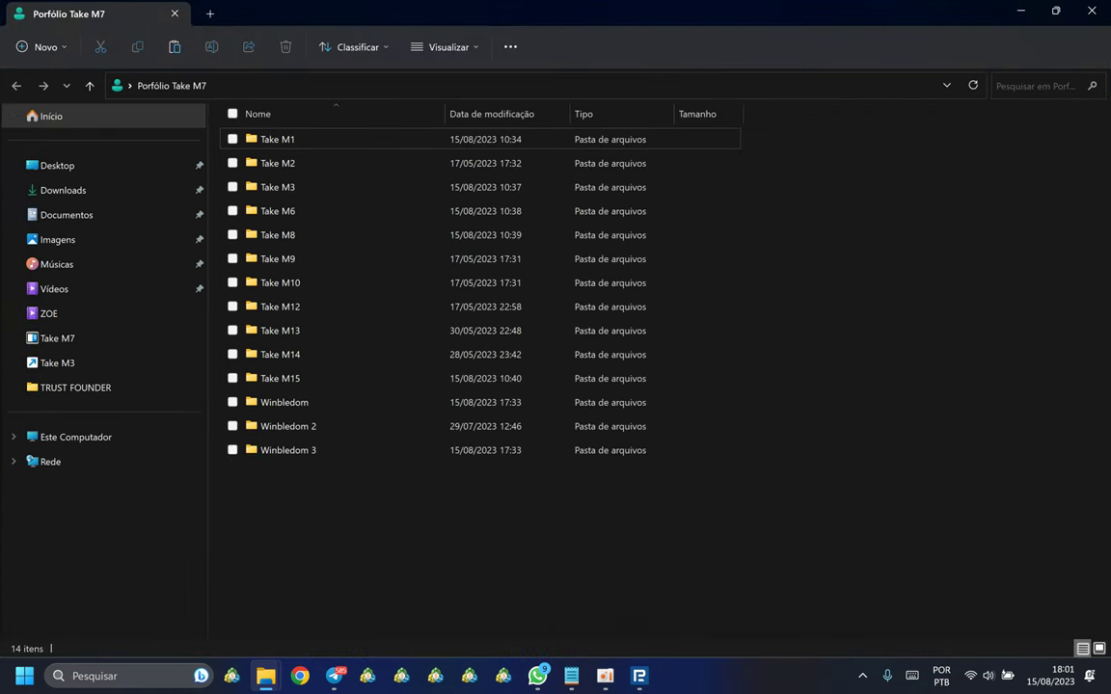
{"action": "double_click", "coordinate": [298, 145]}
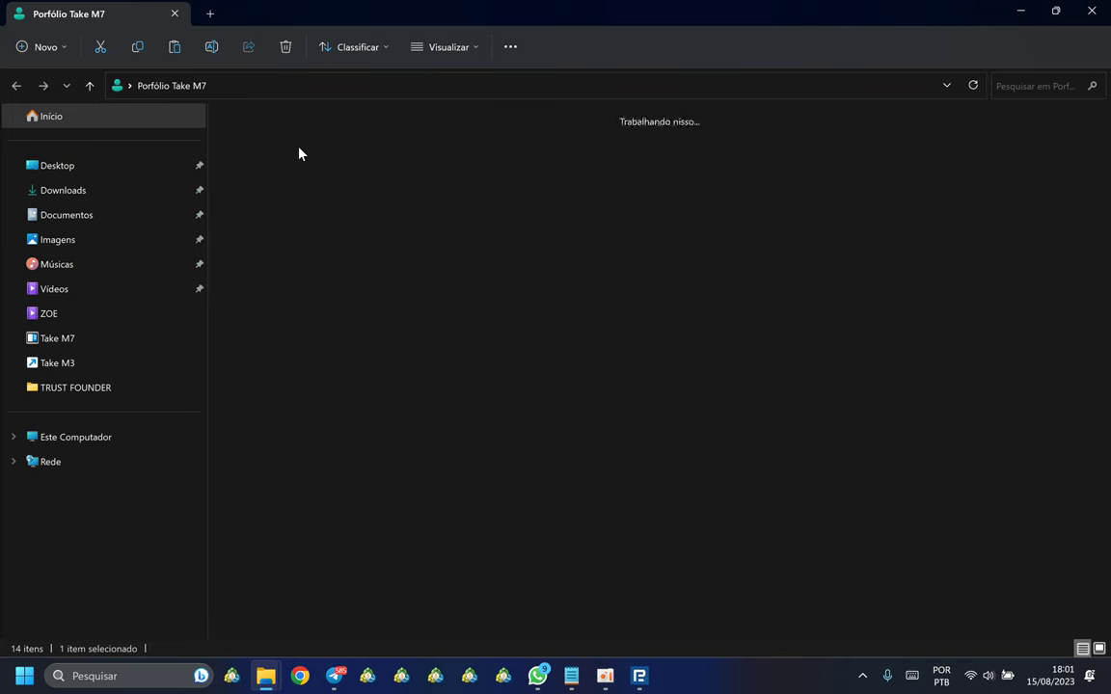
{"action": "left_click", "coordinate": [526, 159]}
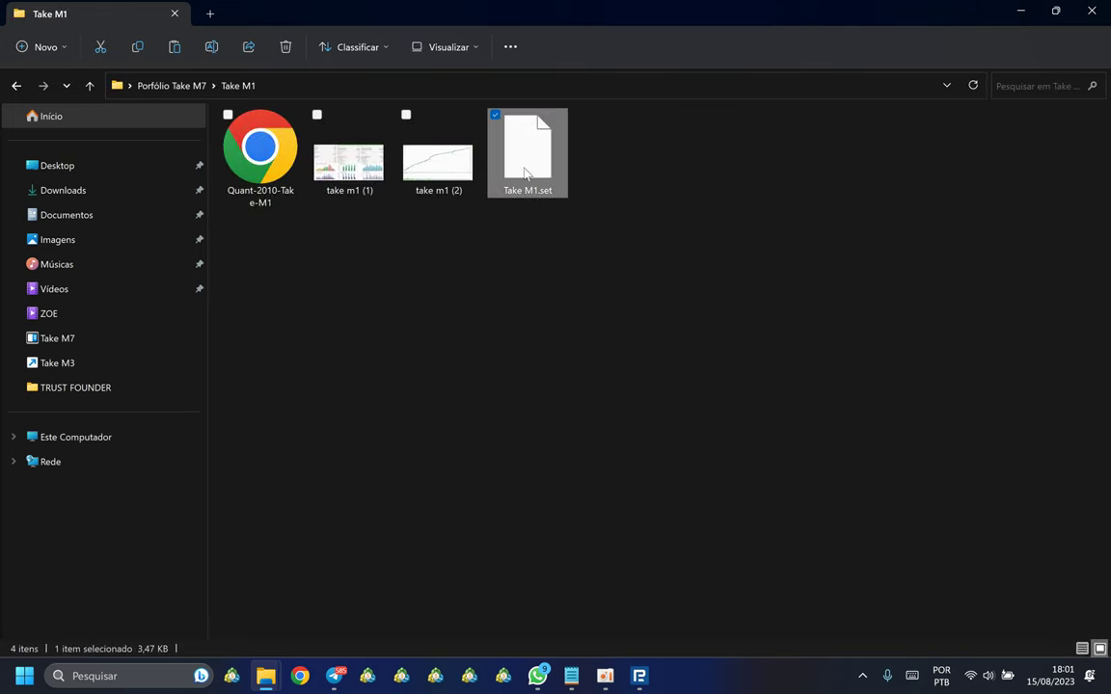
{"action": "left_click", "coordinate": [365, 225]}
Step: View the take m1 (1) statistics and balance-curve images, then close Photos and the folder
{"action": "double_click", "coordinate": [349, 174]}
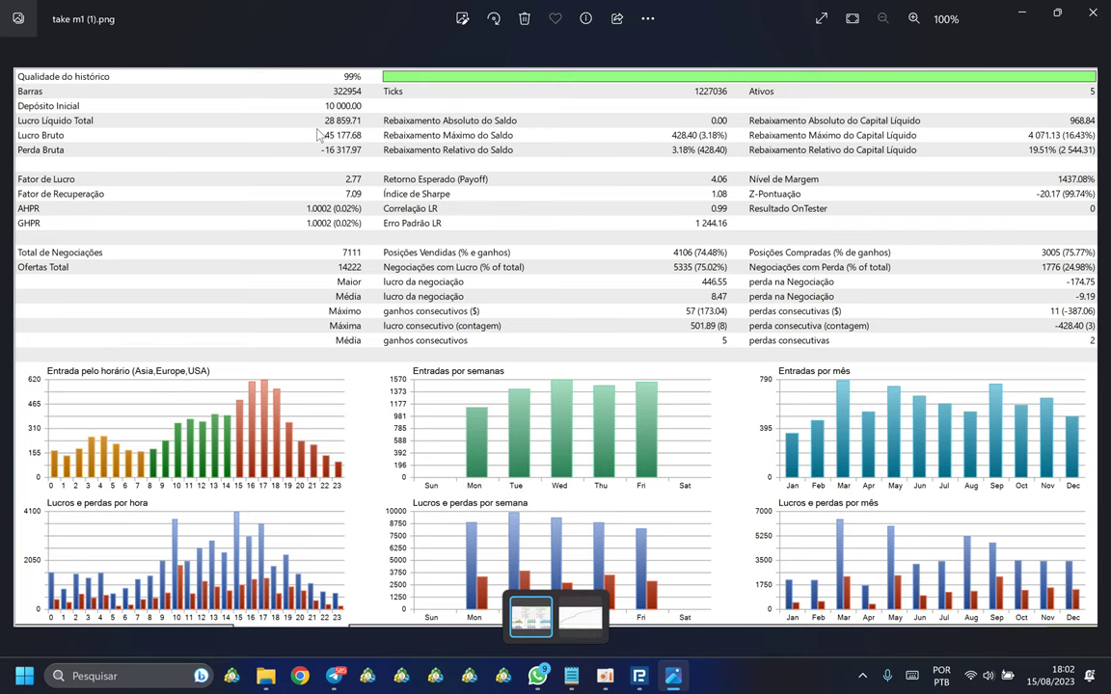
{"action": "left_click", "coordinate": [588, 612]}
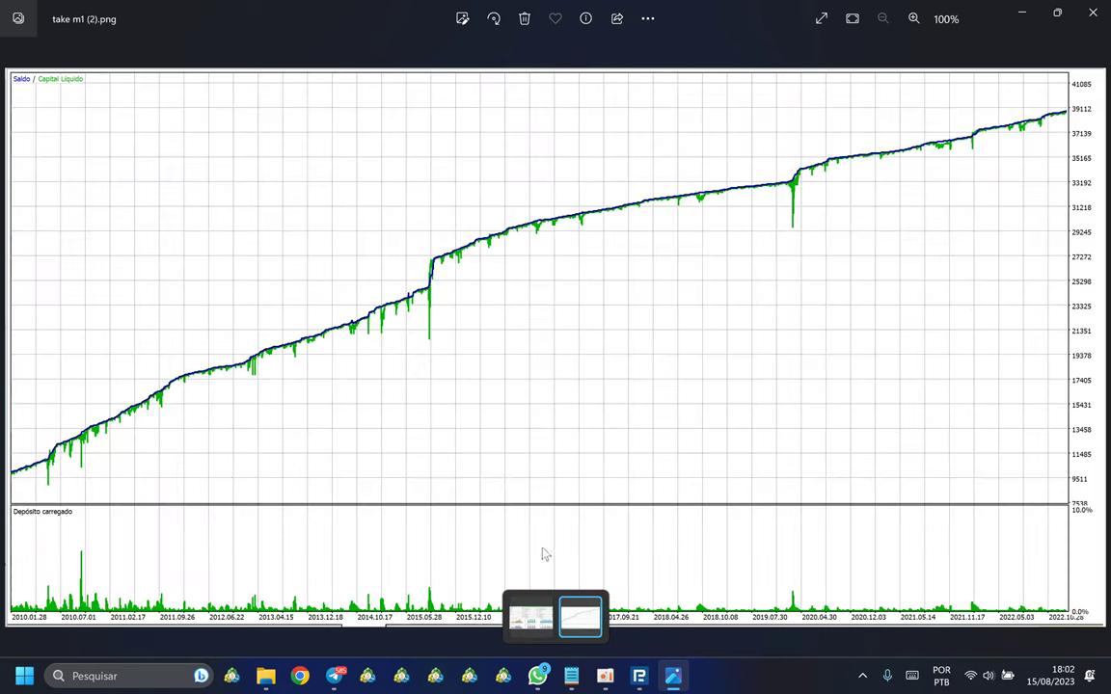
{"action": "left_click", "coordinate": [1092, 12]}
{"action": "left_click", "coordinate": [1080, 9]}
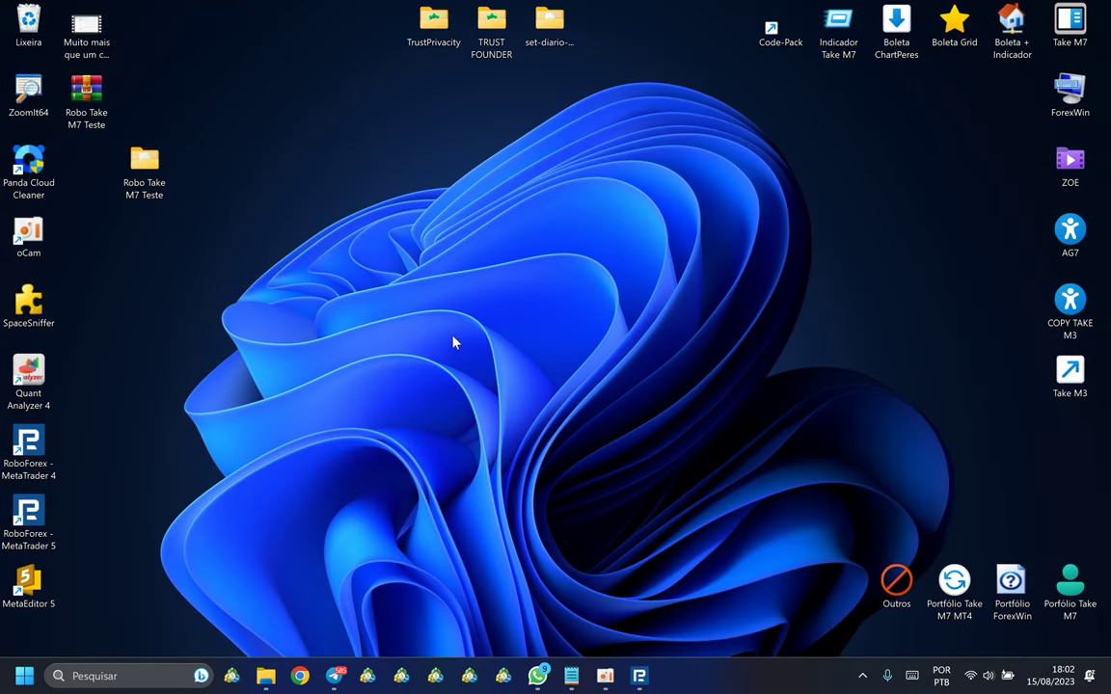
Step: Move the Robo Take M7 Teste desktop folder left and empty the Recycle Bin
{"action": "left_click_drag", "start_coordinate": [145, 166], "coordinate": [83, 165]}
{"action": "right_click", "coordinate": [241, 108]}
{"action": "left_click", "coordinate": [116, 73]}
{"action": "right_click", "coordinate": [43, 31]}
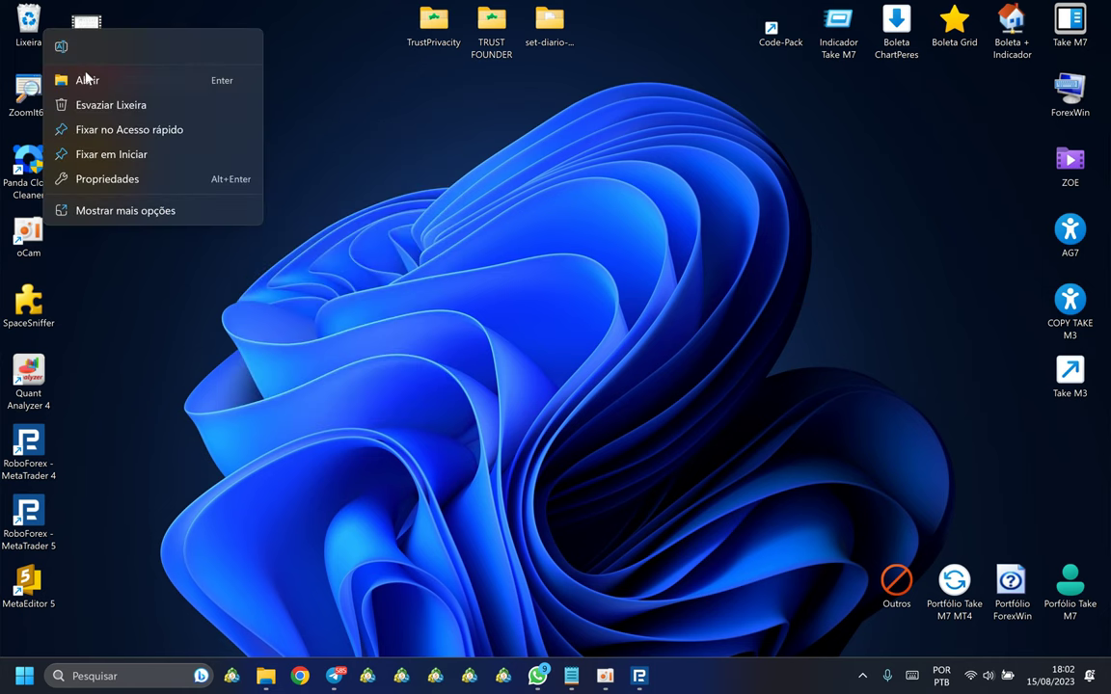
{"action": "left_click", "coordinate": [96, 104]}
{"action": "left_click", "coordinate": [609, 348]}
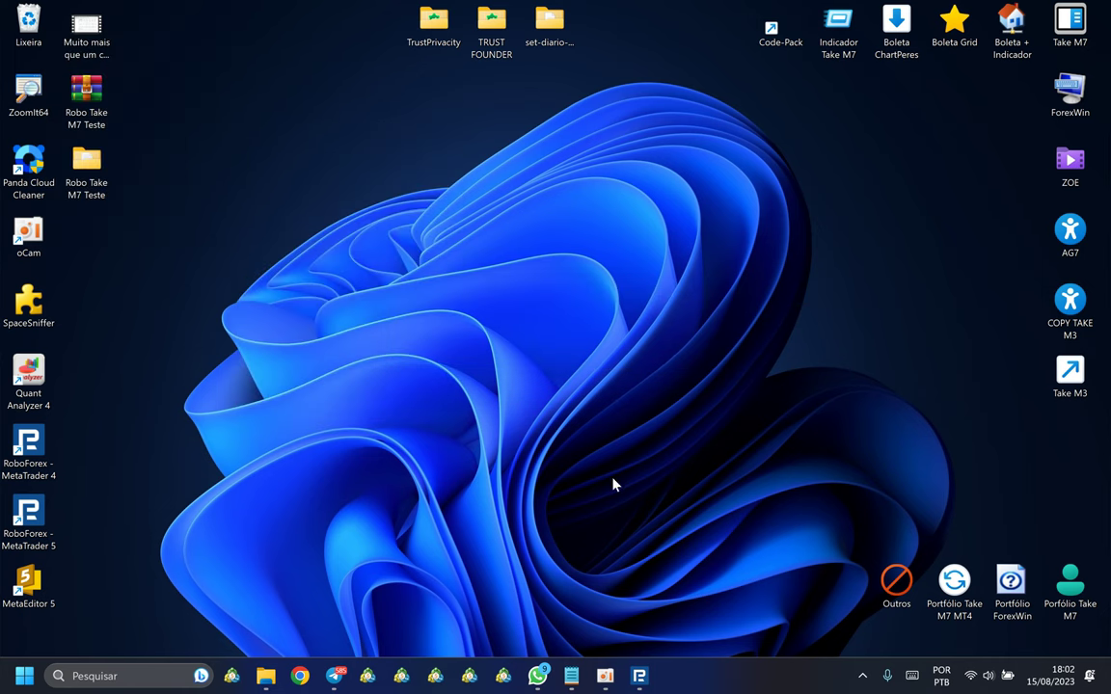
Step: Bring the MetaTrader 5 window back to the front from the taskbar
{"action": "left_click", "coordinate": [638, 675]}
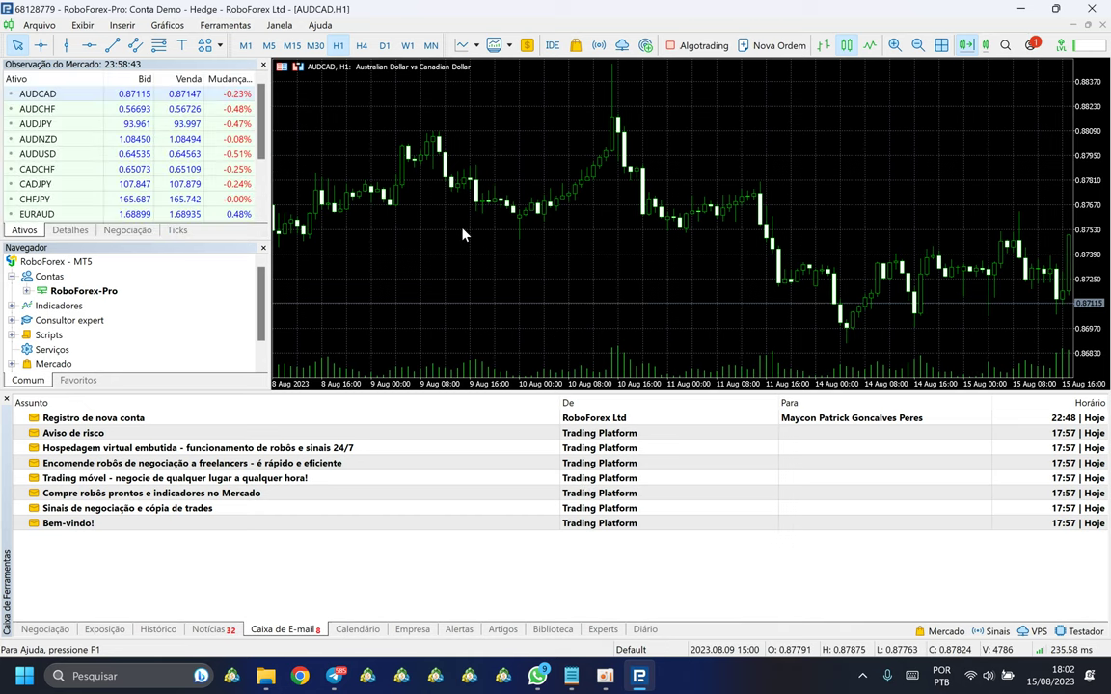
{"action": "right_click", "coordinate": [646, 687]}
{"action": "key", "text": "Escape"}
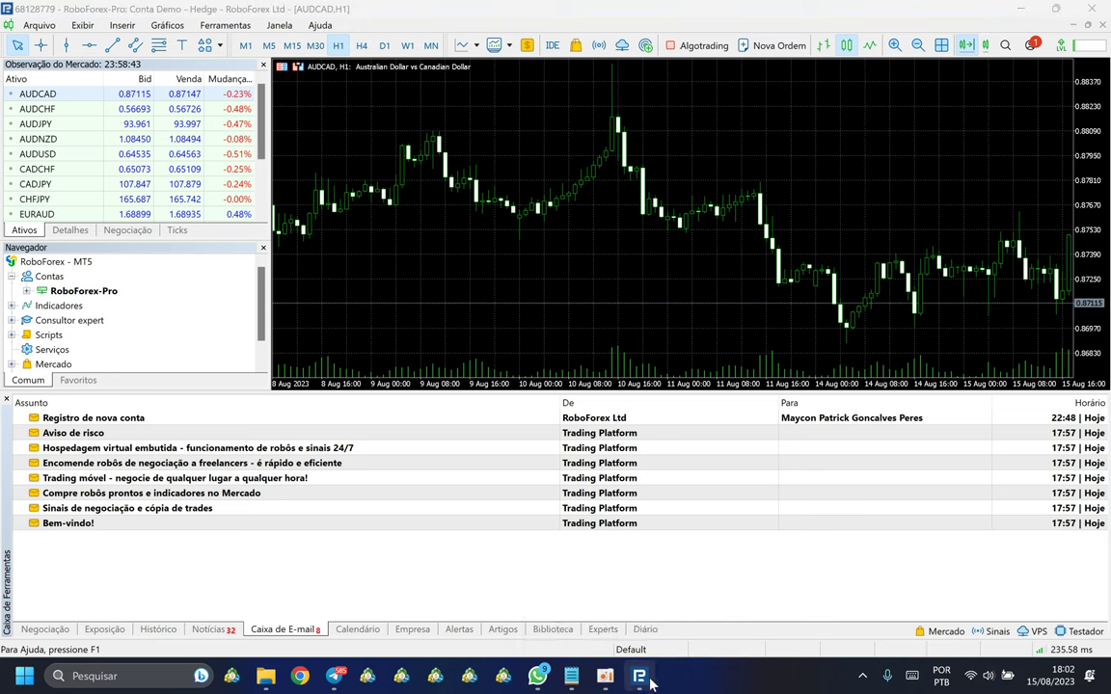
{"action": "left_click", "coordinate": [649, 683]}
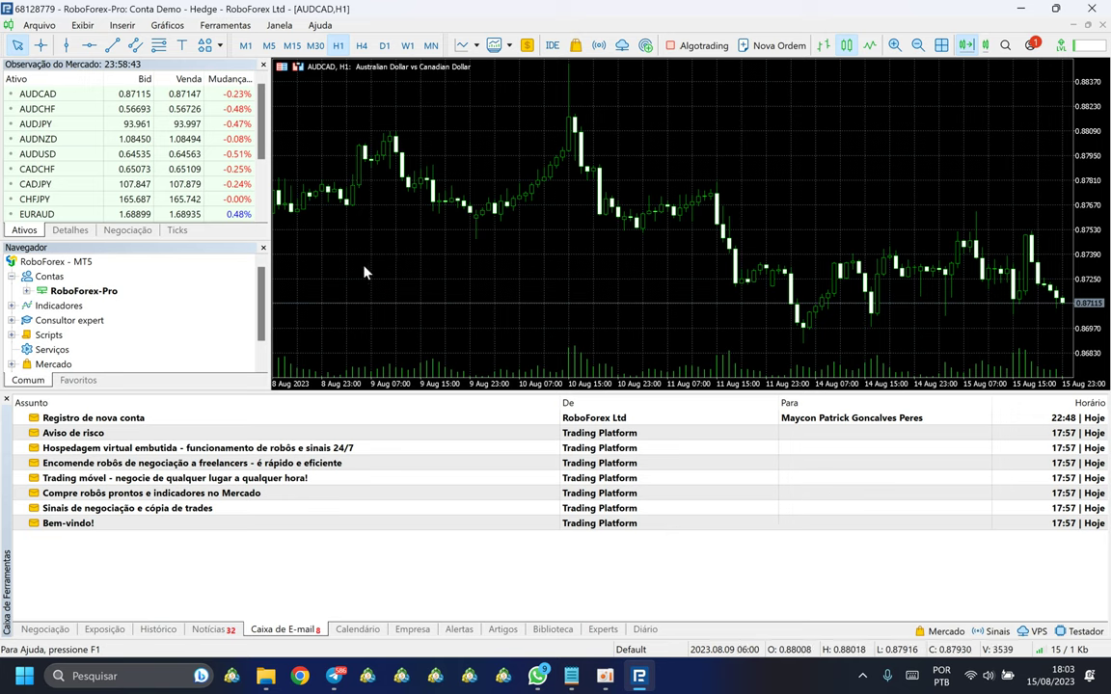
Step: Select Consultor expert in Navigator, then shrink the message panel and Market Watch
{"action": "scroll", "coordinate": [262, 328], "scroll_direction": "down", "scroll_amount": 1}
{"action": "scroll", "coordinate": [245, 258], "scroll_direction": "up", "scroll_amount": 1}
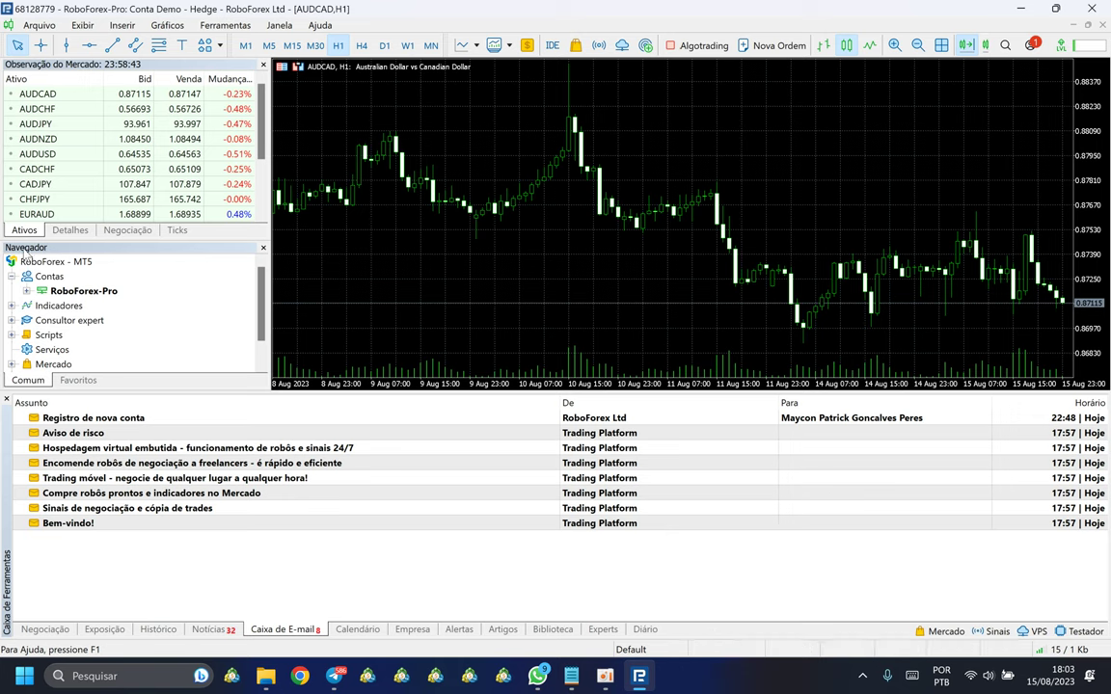
{"action": "mouse_move", "coordinate": [32, 253]}
{"action": "left_mouse_down"}
{"action": "mouse_move", "coordinate": [43, 260]}
{"action": "mouse_move", "coordinate": [30, 252]}
{"action": "left_mouse_up"}
{"action": "scroll", "coordinate": [77, 153], "scroll_direction": "down", "scroll_amount": 2}
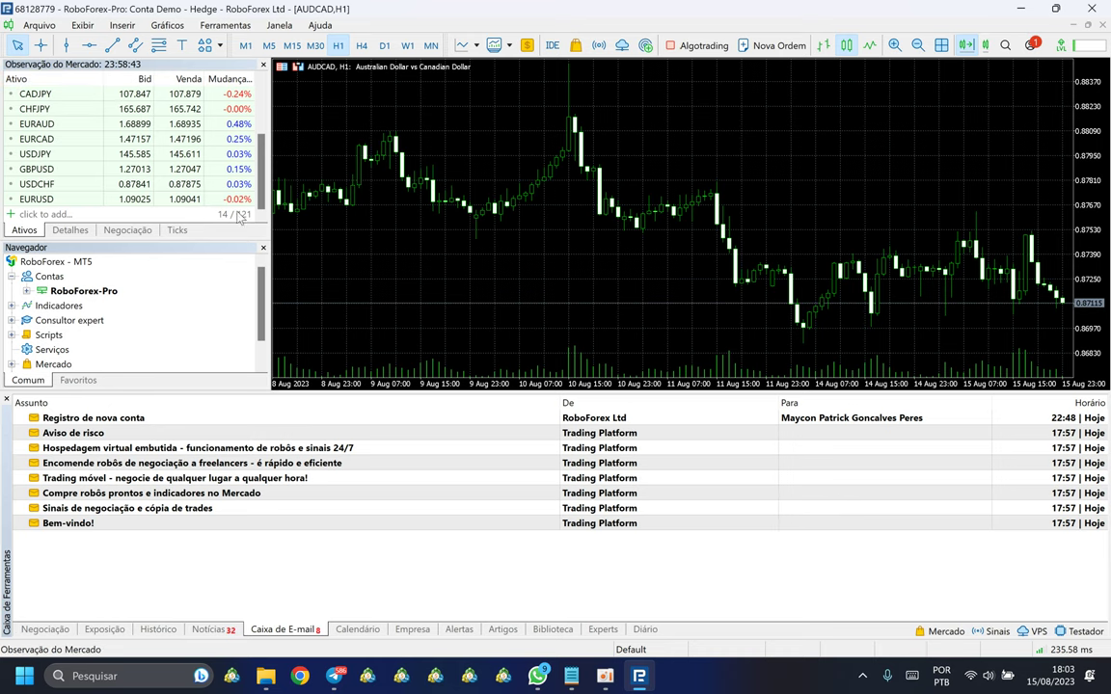
{"action": "scroll", "coordinate": [389, 199], "scroll_direction": "down", "scroll_amount": 2}
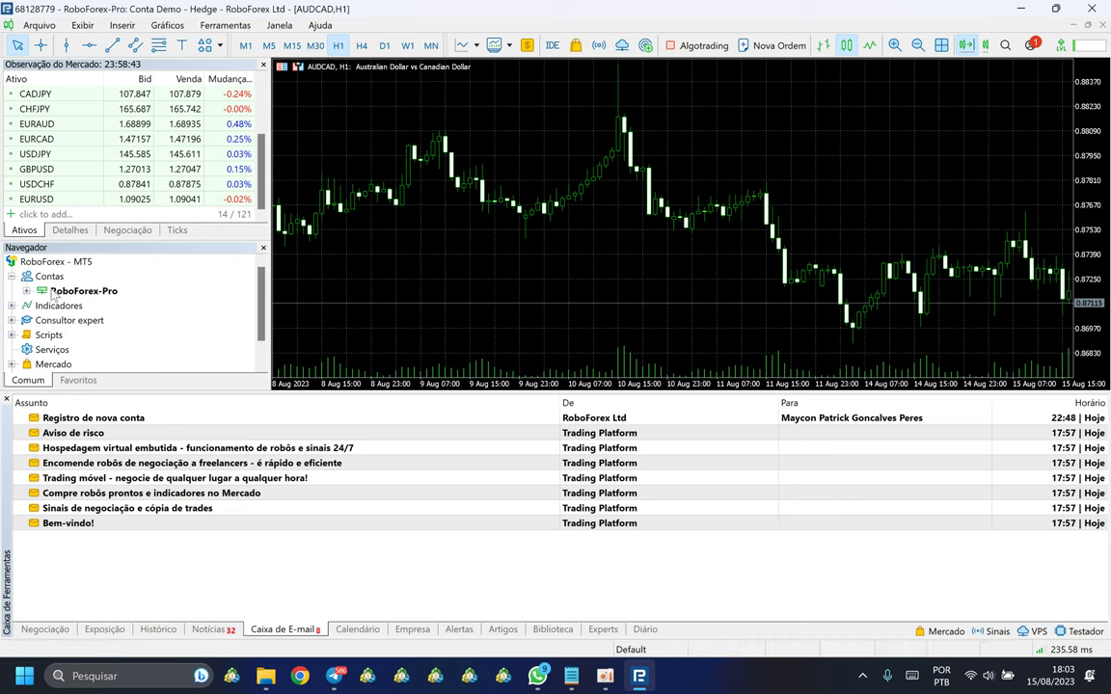
{"action": "left_click", "coordinate": [45, 324]}
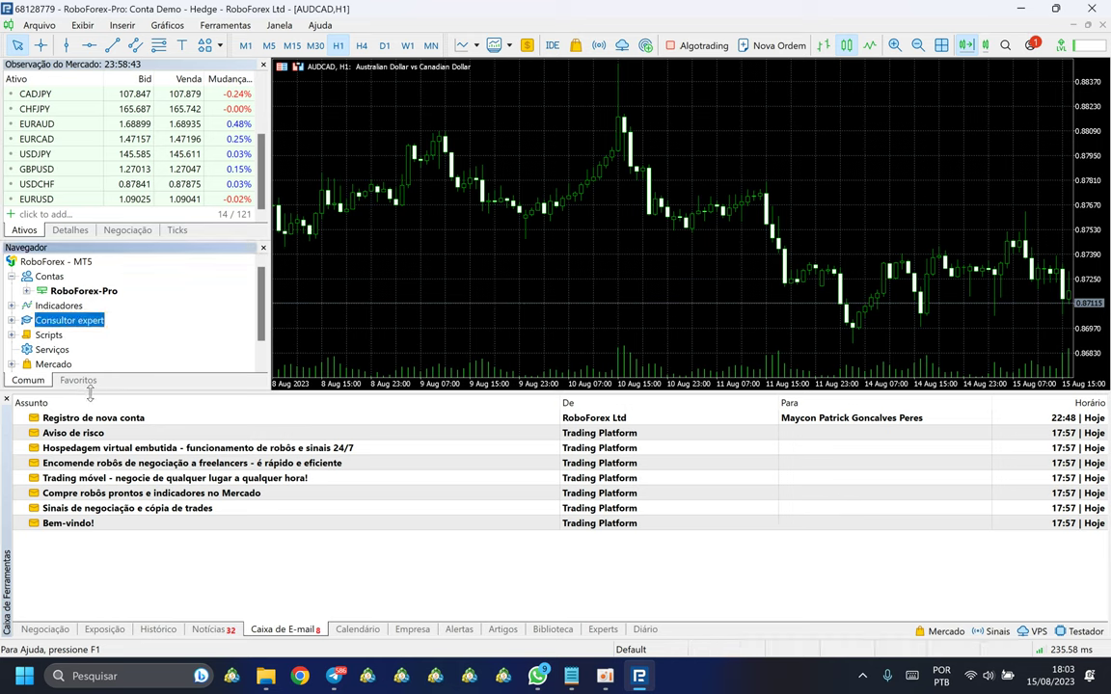
{"action": "left_click_drag", "start_coordinate": [96, 477], "coordinate": [96, 536]}
{"action": "left_click_drag", "start_coordinate": [136, 312], "coordinate": [127, 195]}
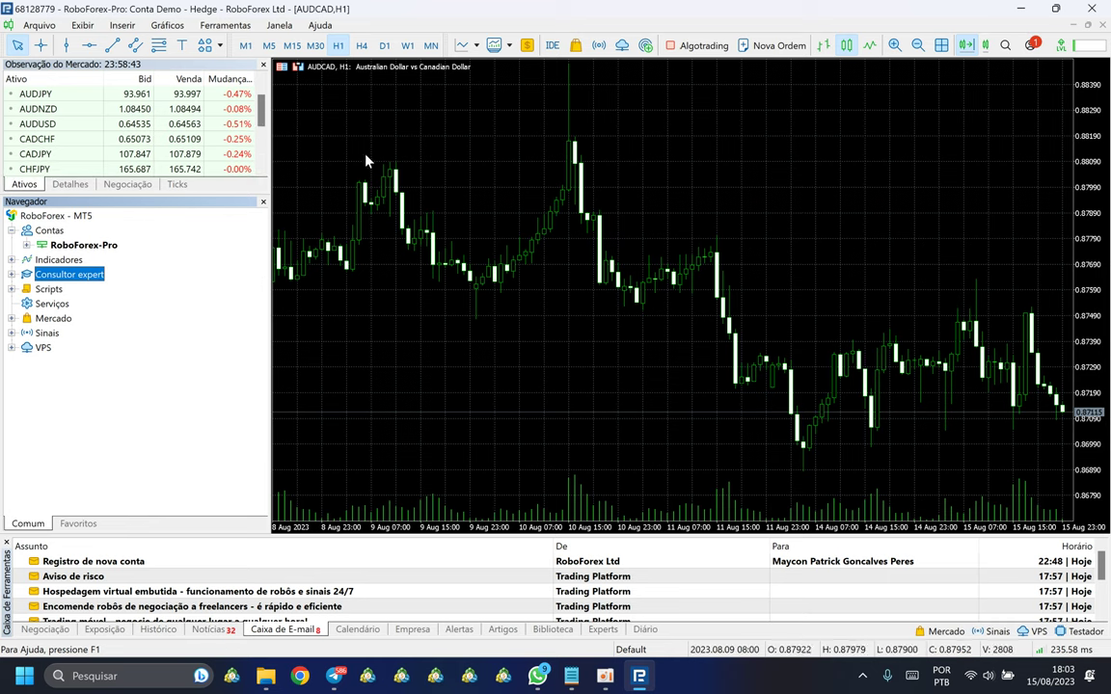
Step: Expand Consultor expert and send TakeM7_cliente_v130 to the Strategy Tester with Teste
{"action": "left_click", "coordinate": [153, 293]}
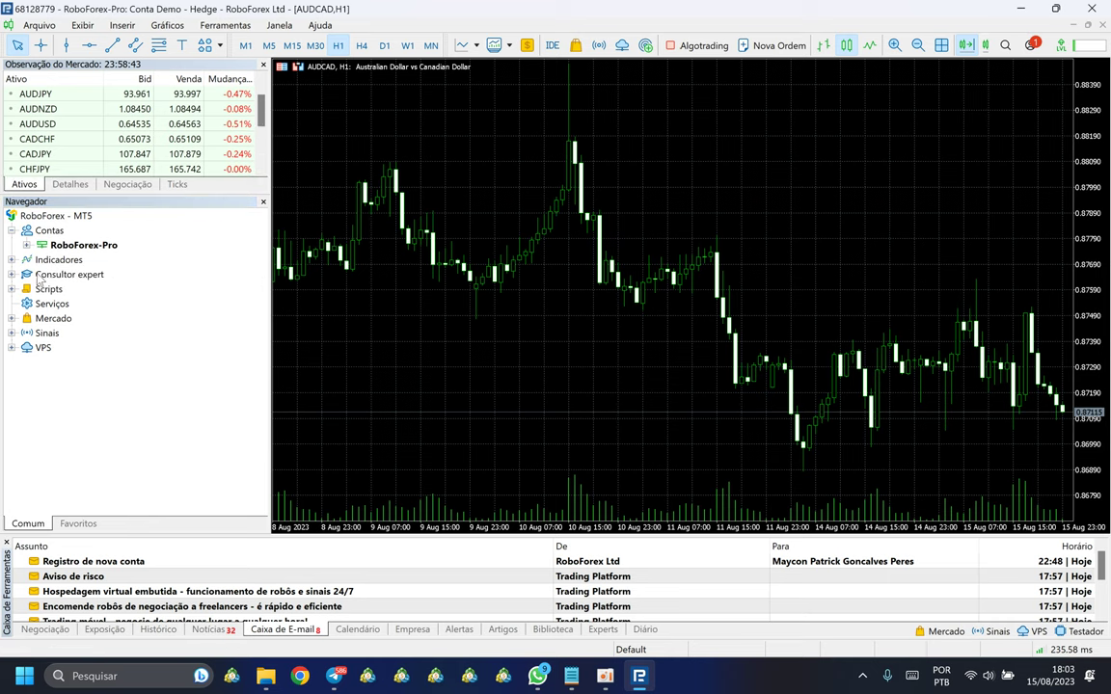
{"action": "left_click", "coordinate": [11, 275]}
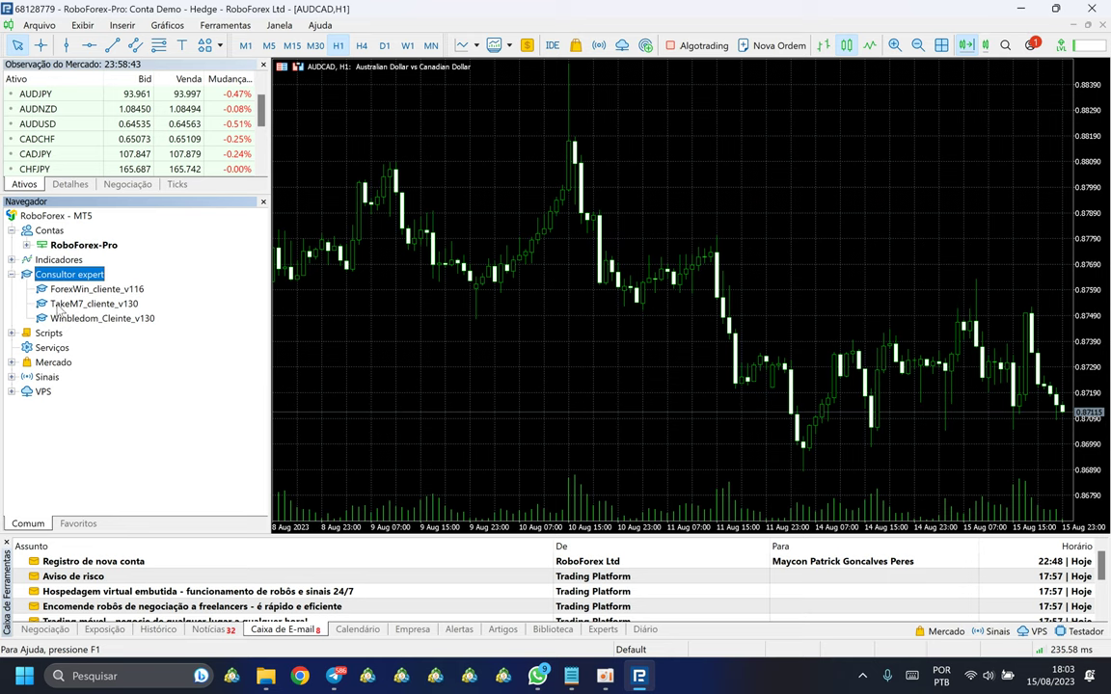
{"action": "left_click", "coordinate": [335, 280]}
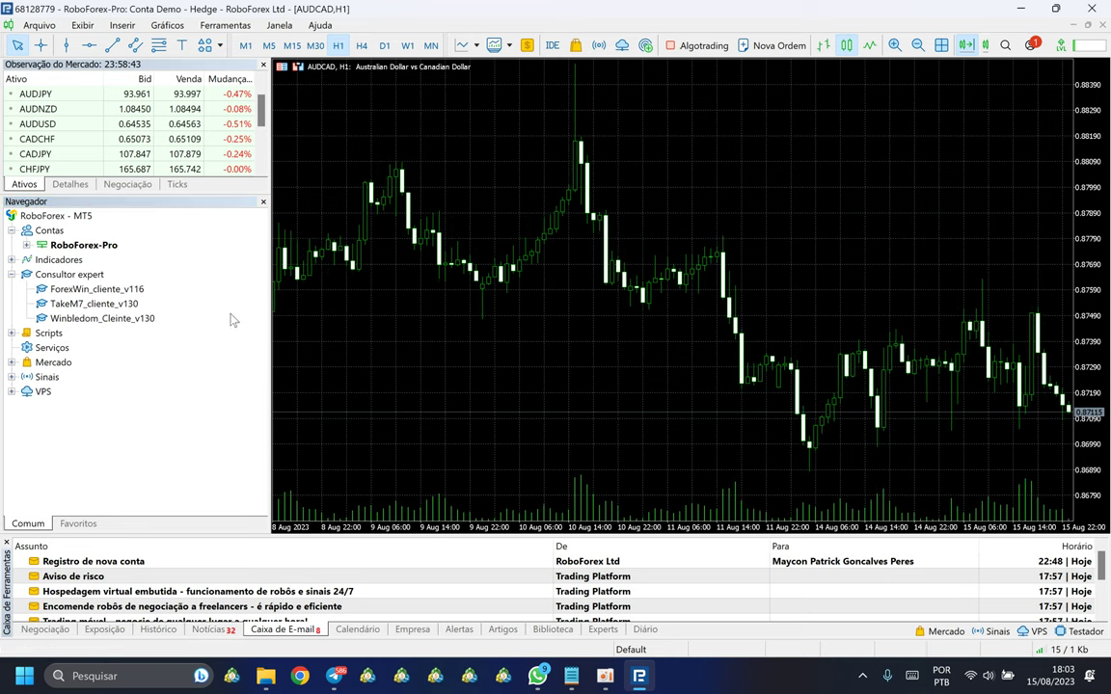
{"action": "left_click", "coordinate": [78, 304]}
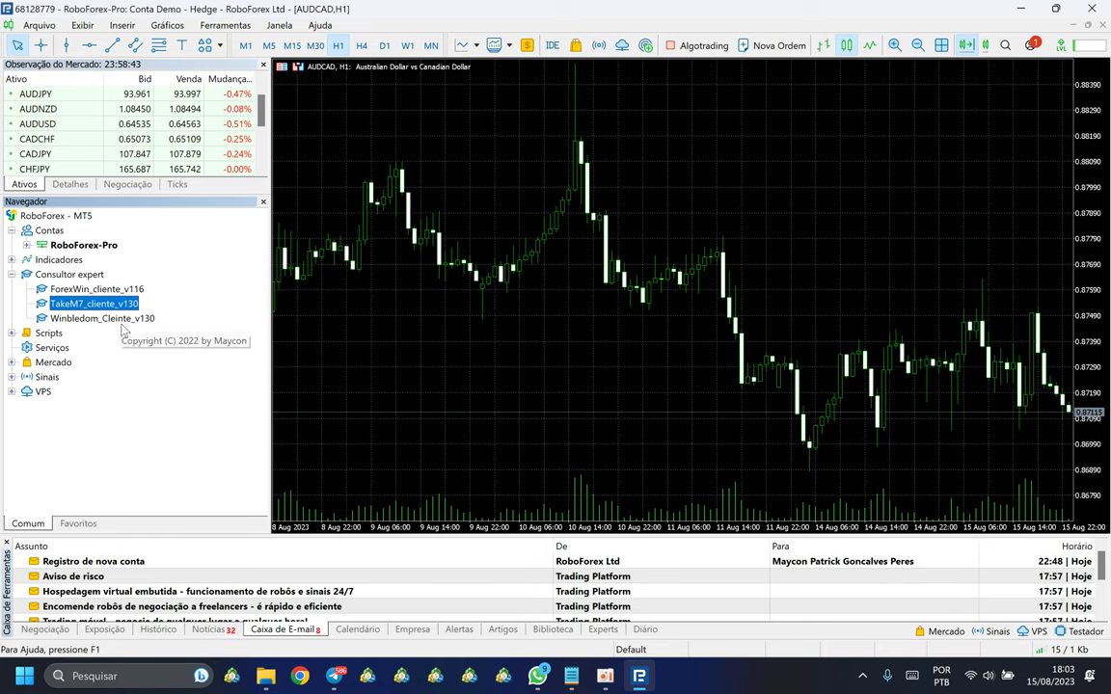
{"action": "right_click", "coordinate": [73, 307]}
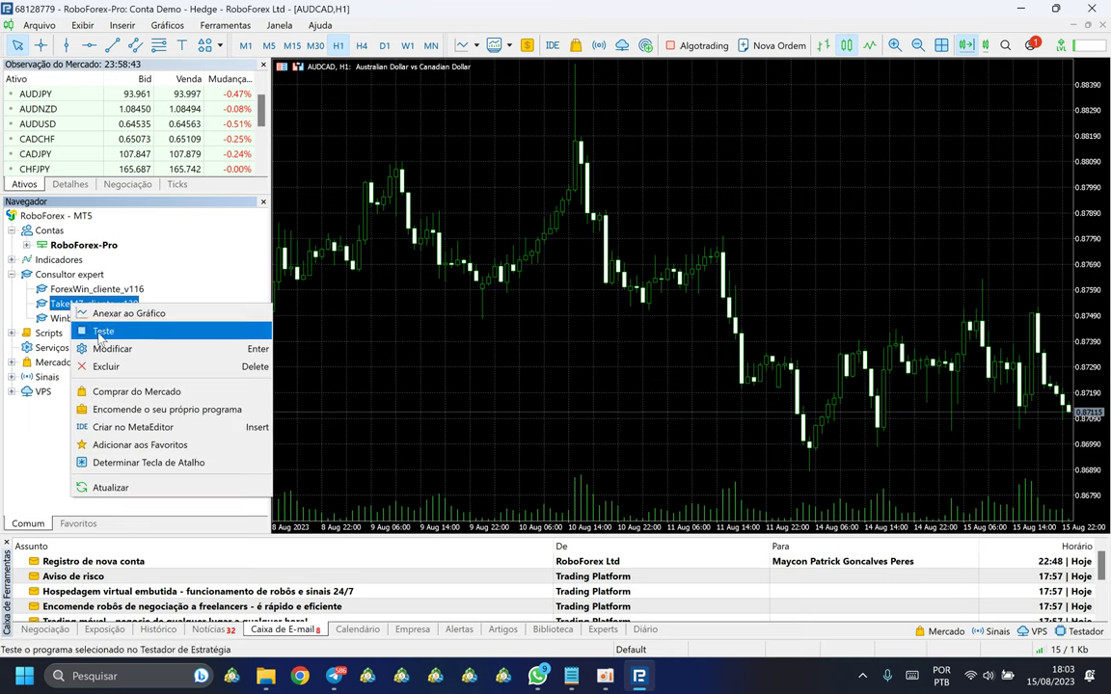
{"action": "left_click", "coordinate": [103, 332]}
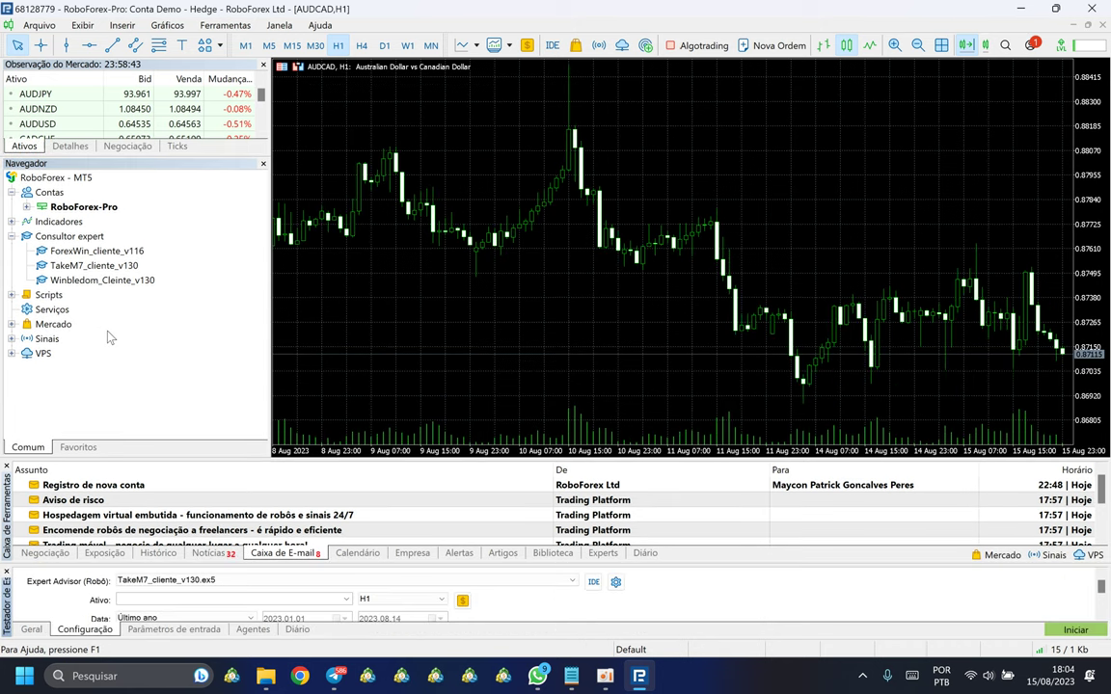
Step: Hide the Toolbox, maximize the tester, set Ativo to AUDCAD, then shrink the tester
{"action": "left_click", "coordinate": [7, 467]}
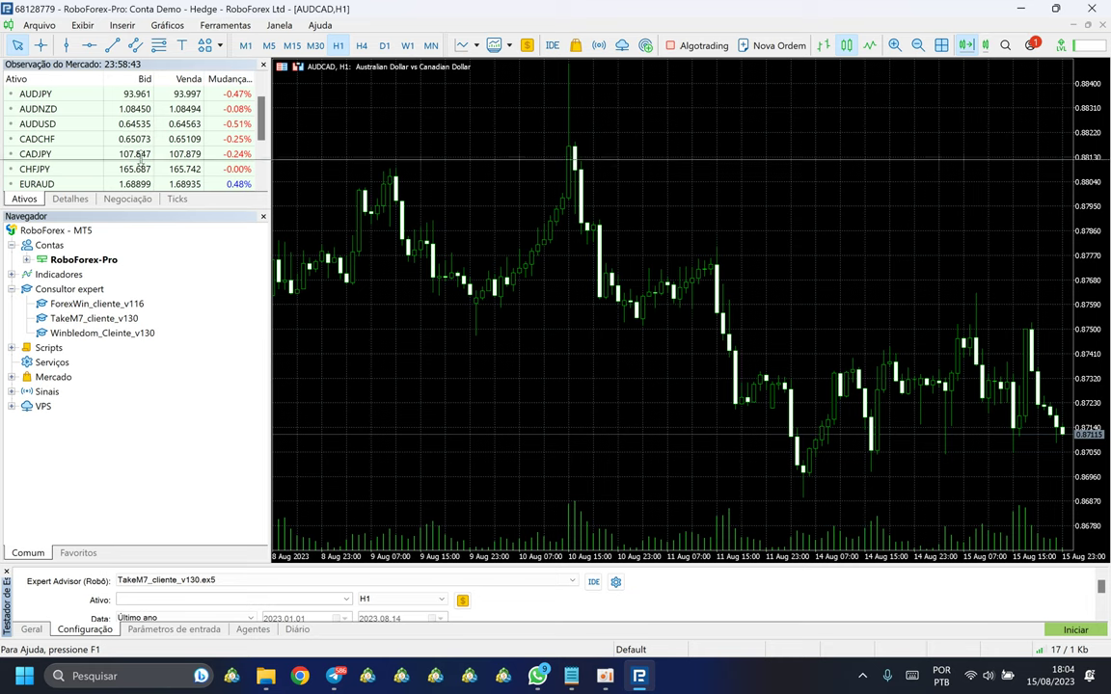
{"action": "left_click", "coordinate": [149, 48]}
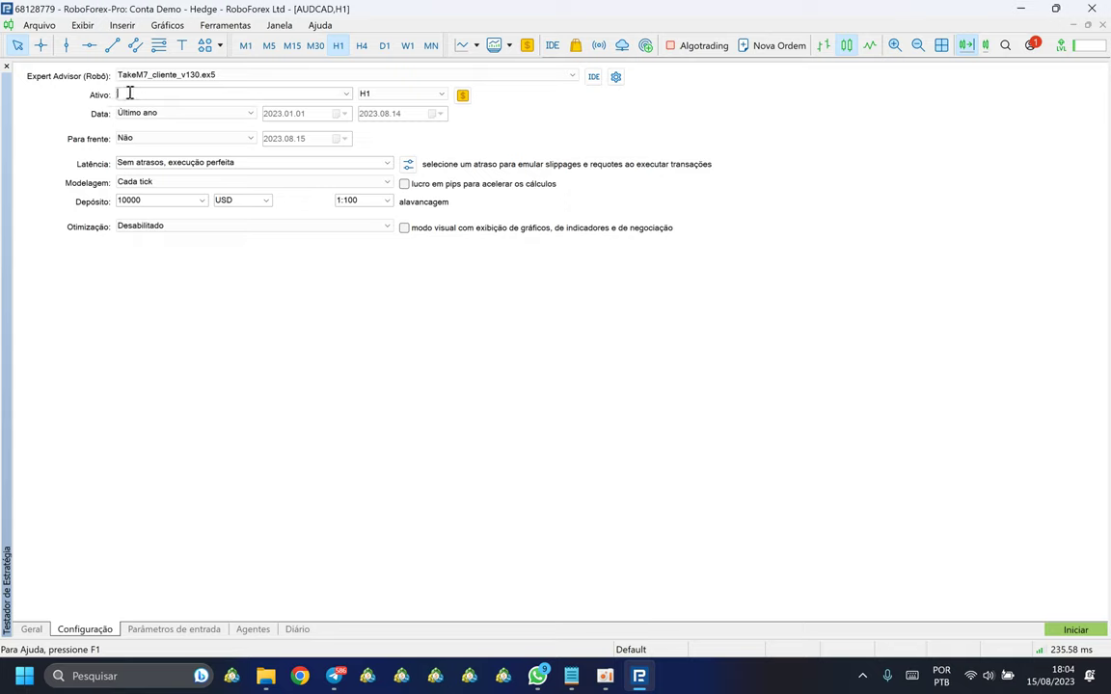
{"action": "left_click", "coordinate": [135, 95]}
{"action": "type", "text": "AU"}
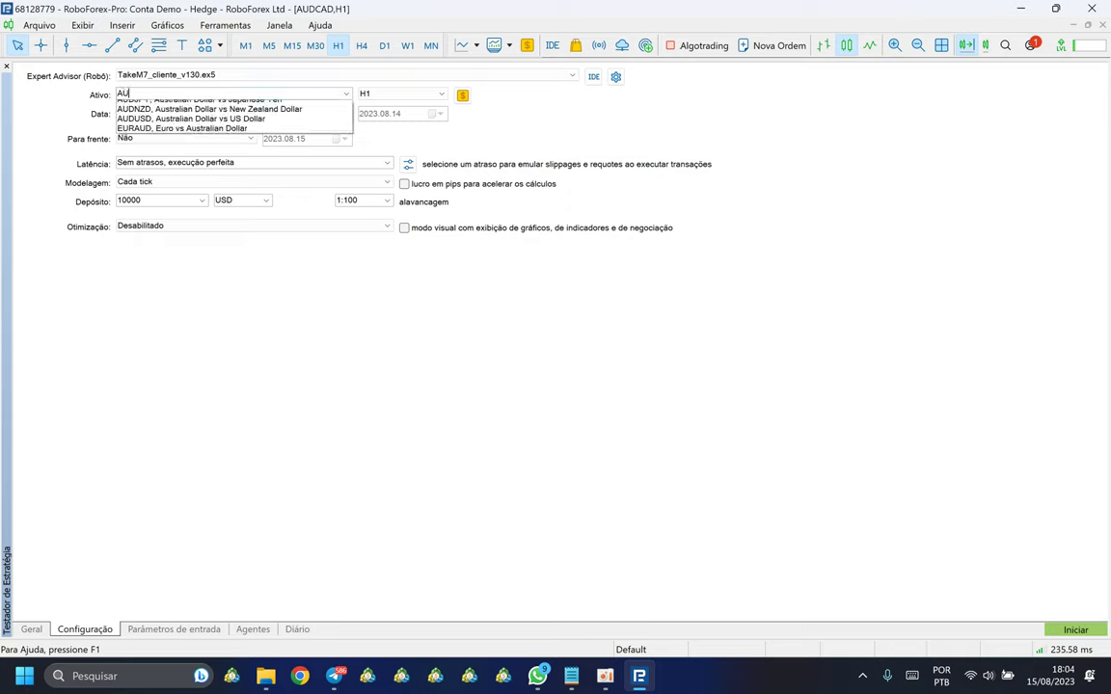
{"action": "type", "text": "DCAD"}
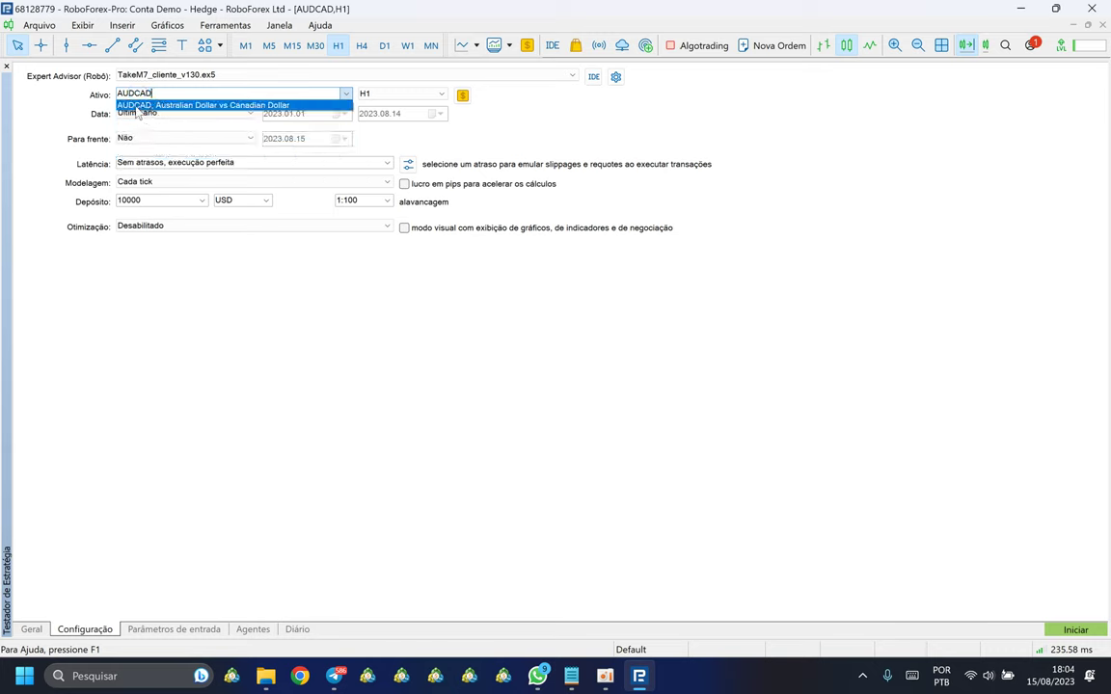
{"action": "left_click", "coordinate": [142, 107]}
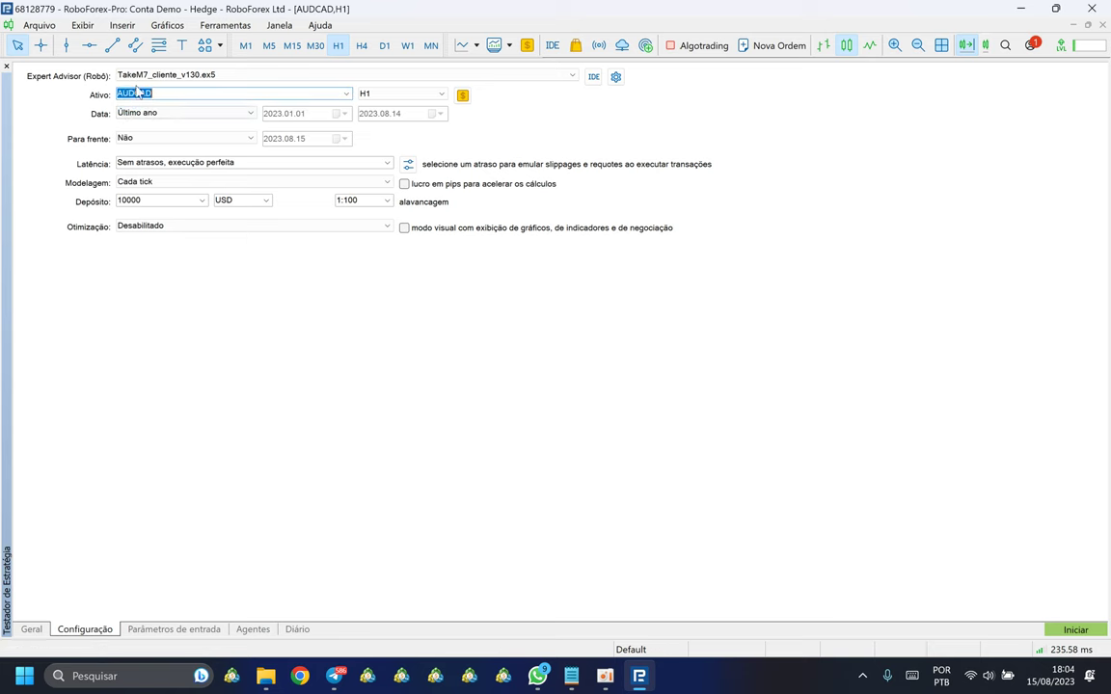
{"action": "left_click_drag", "start_coordinate": [119, 60], "coordinate": [119, 344]}
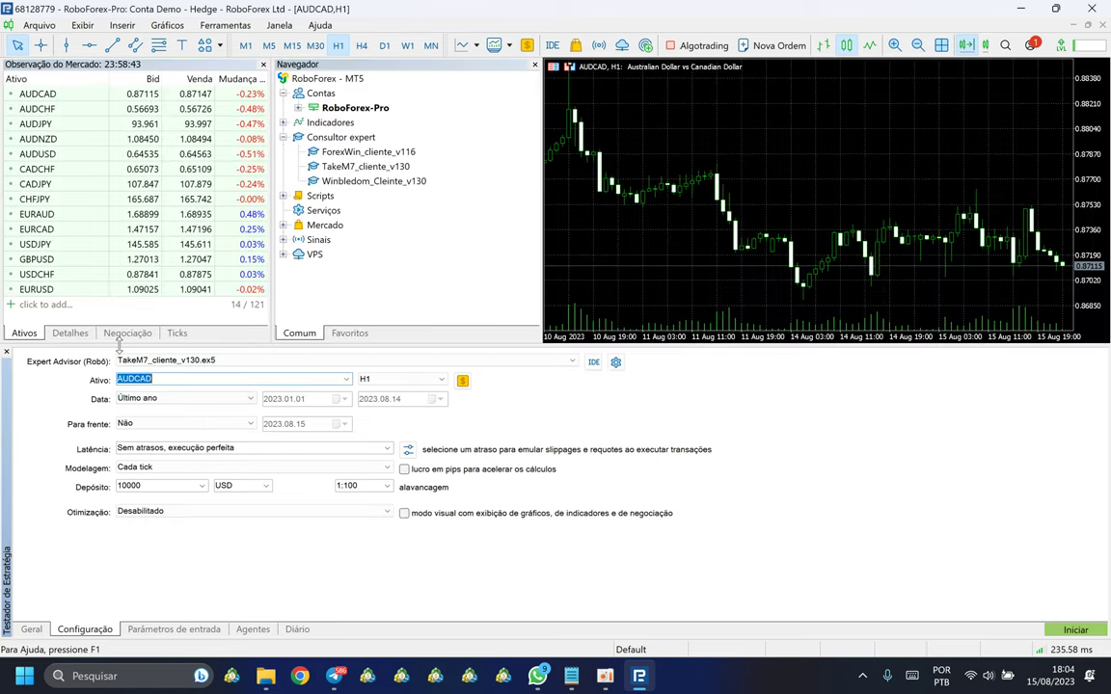
Step: Tick AUDCAD in Market Watch, abandon the add-symbol entry, and re-maximize the tester settings
{"action": "left_click", "coordinate": [27, 93]}
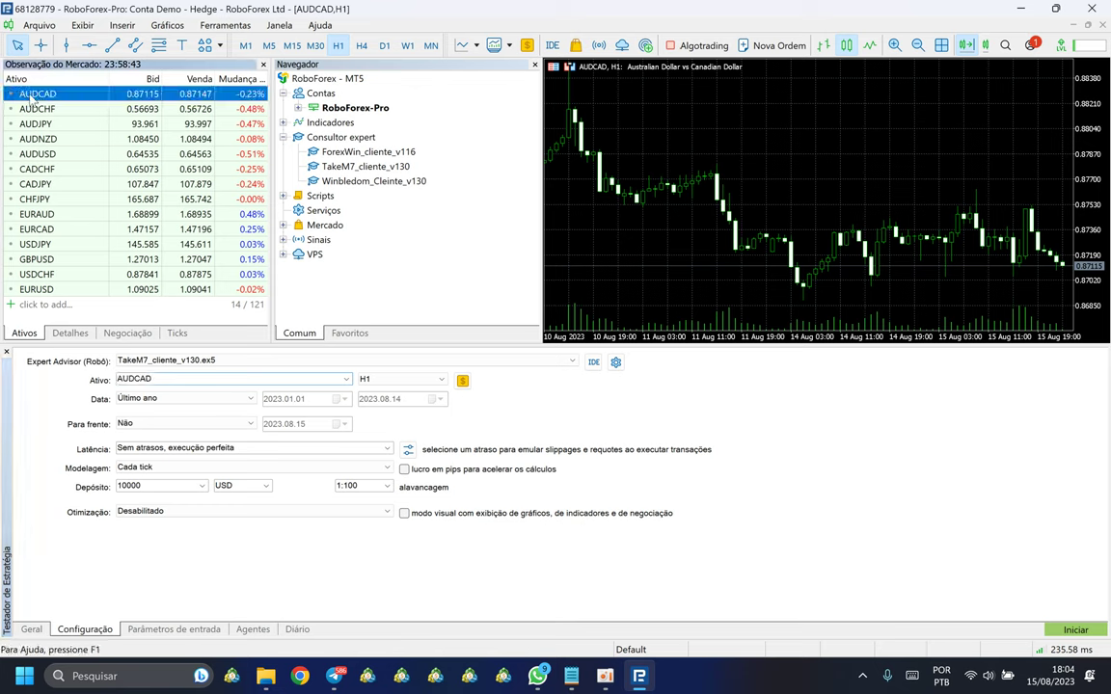
{"action": "left_click", "coordinate": [14, 305]}
{"action": "type", "text": "AUDA"}
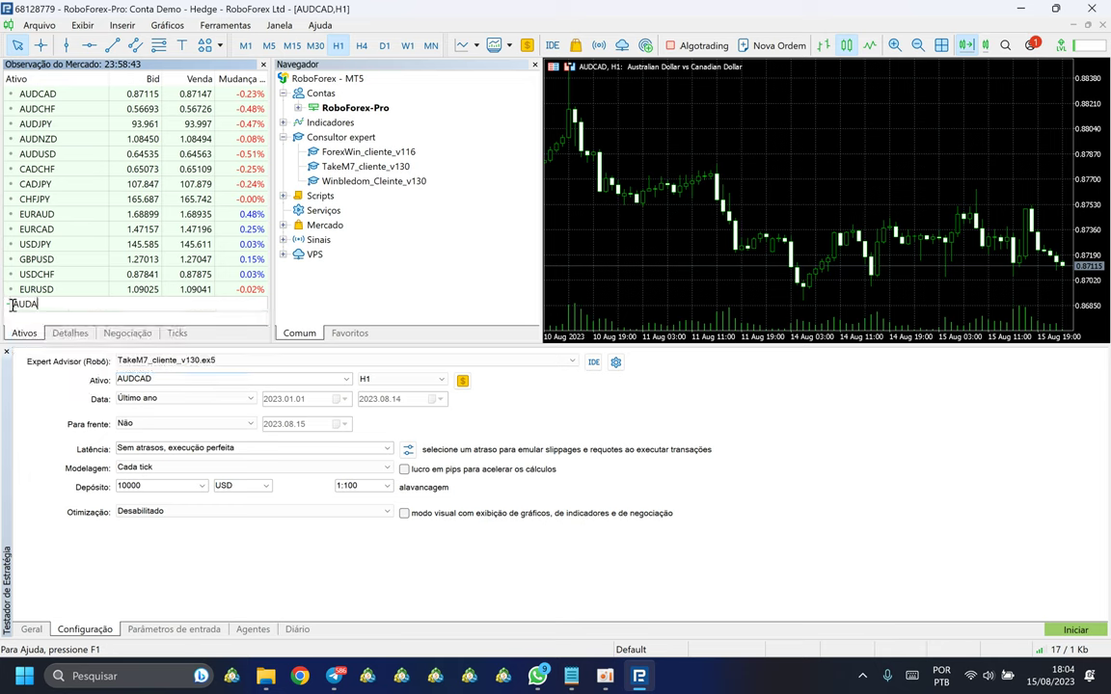
{"action": "key", "text": "BackSpace"}
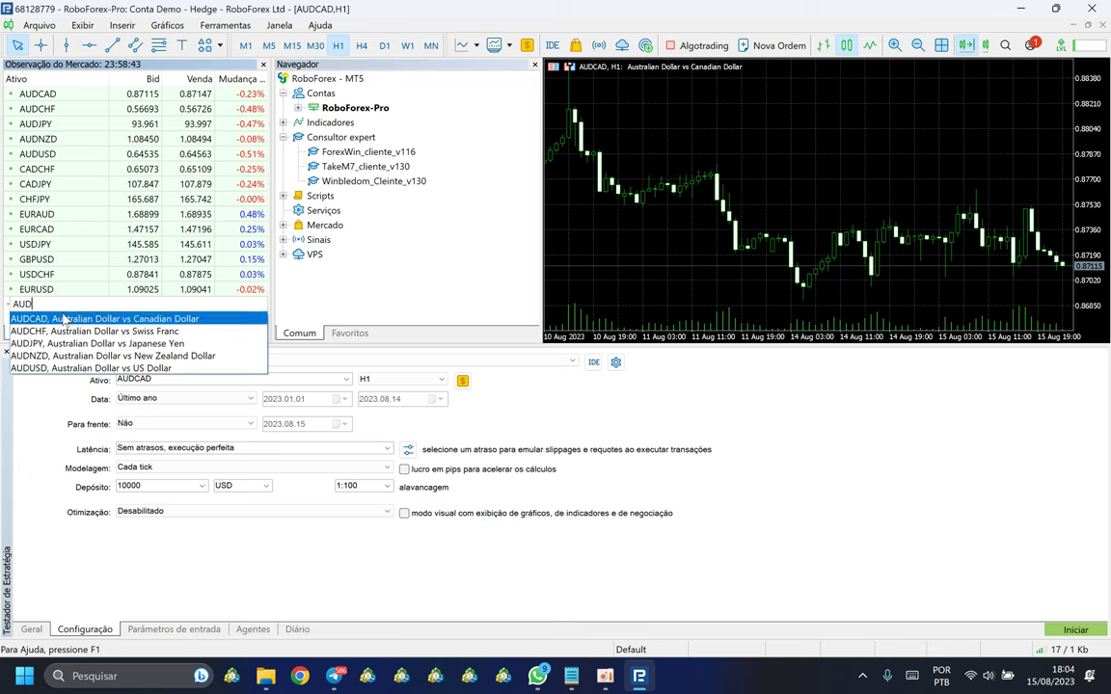
{"action": "key", "text": "Return"}
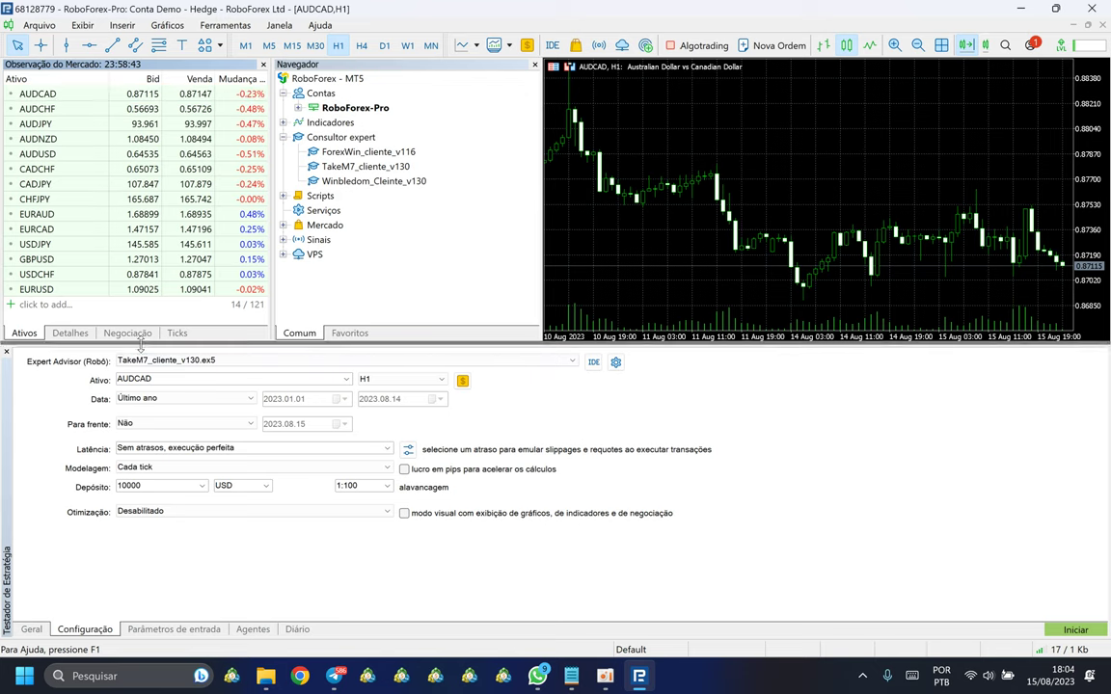
{"action": "double_click", "coordinate": [142, 347]}
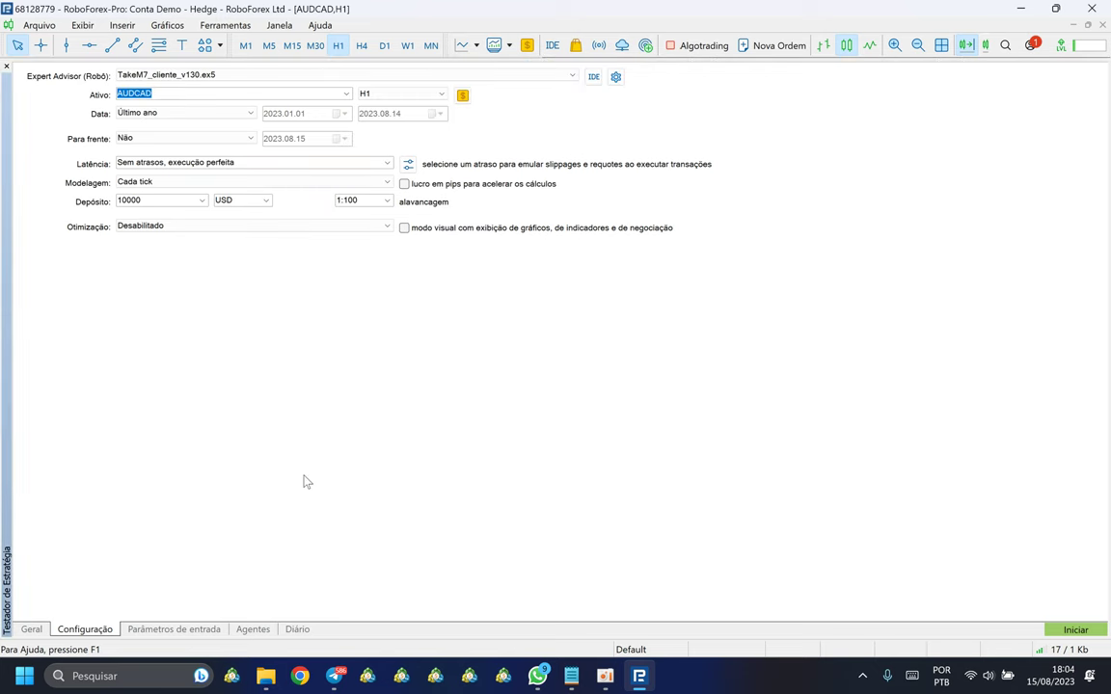
{"action": "left_click", "coordinate": [169, 92]}
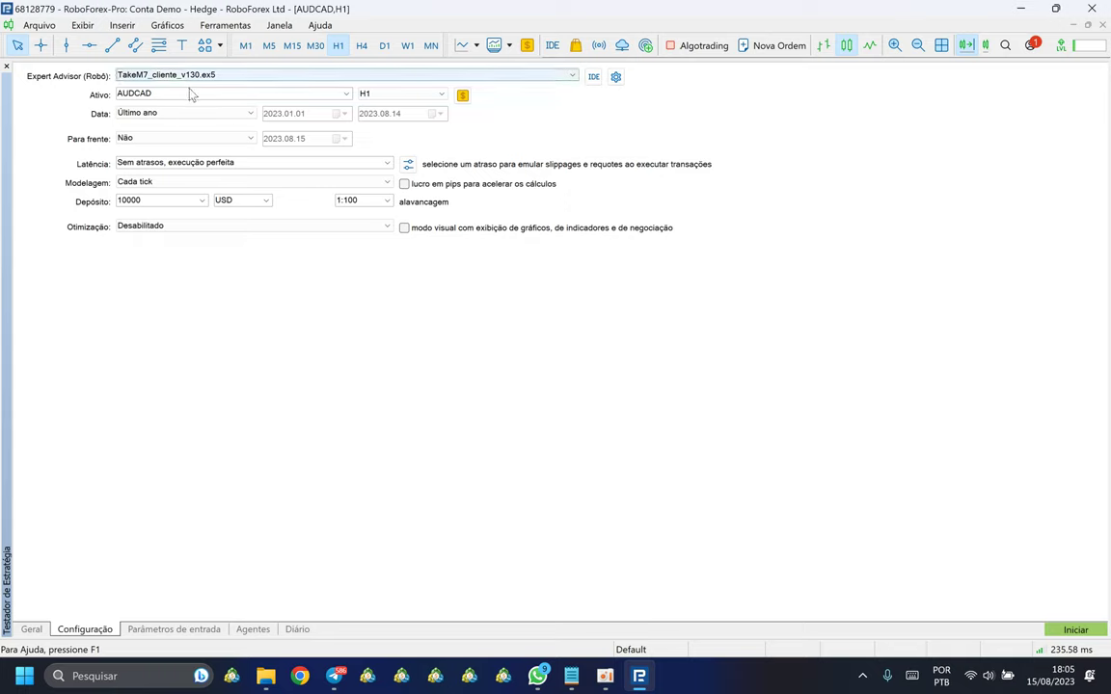
{"action": "left_click", "coordinate": [367, 95]}
{"action": "left_click", "coordinate": [364, 100]}
{"action": "left_click", "coordinate": [551, 77]}
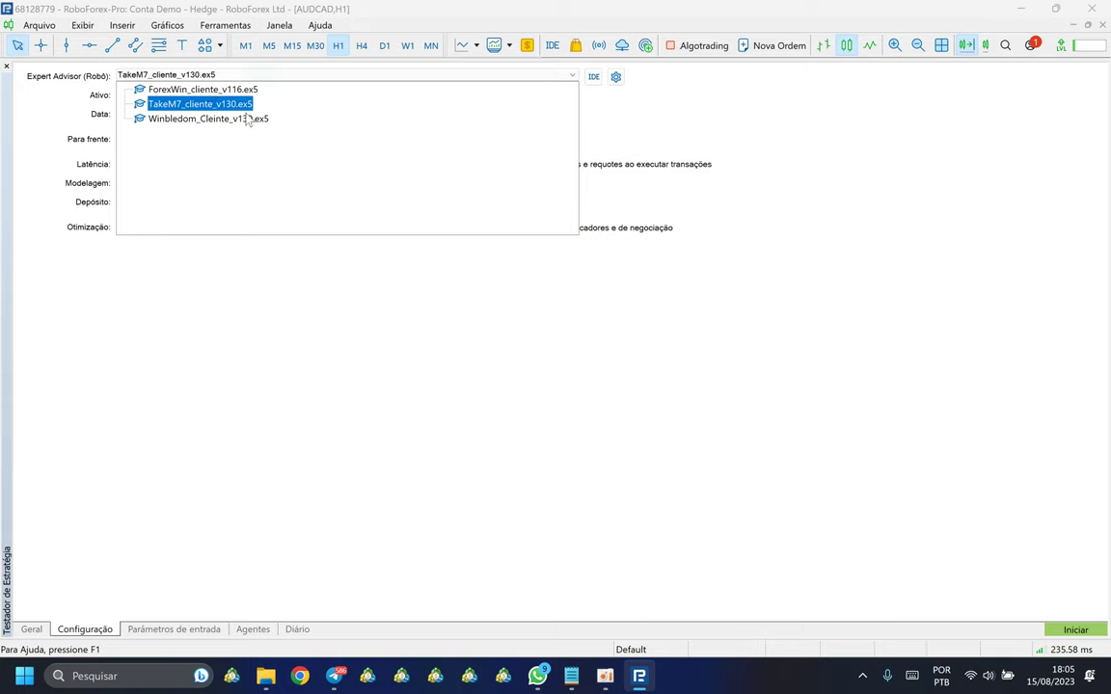
{"action": "left_click", "coordinate": [162, 106]}
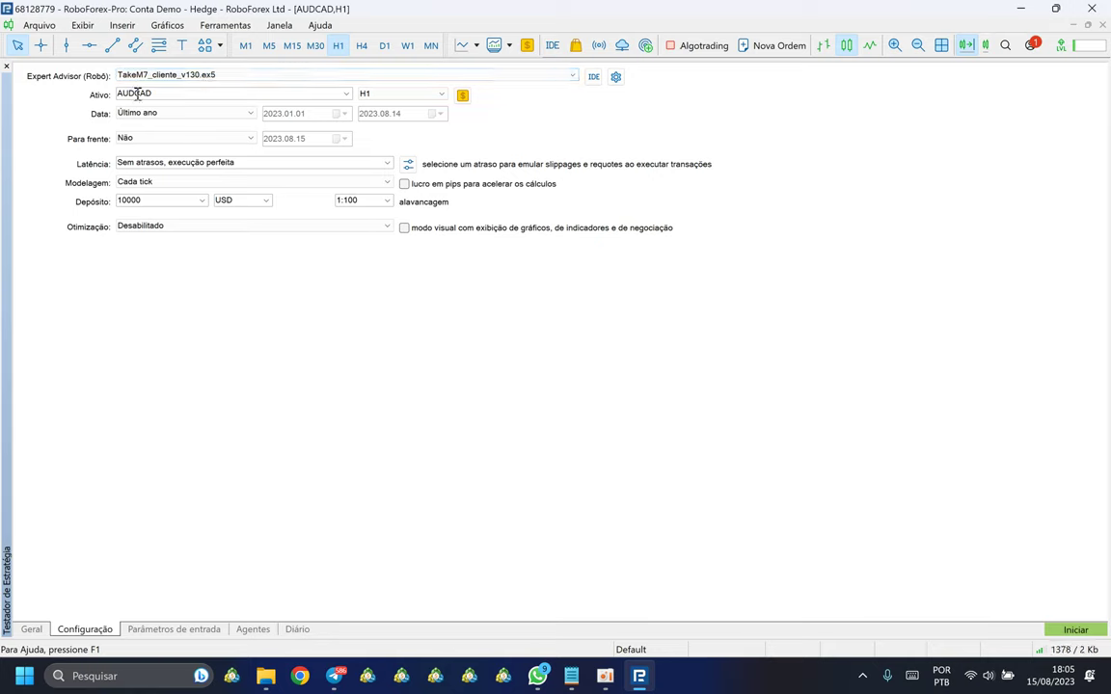
Step: Set the TakeM7 test to M15 with the Último ano period, 2023.01.01 to 2023.08.14
{"action": "left_click", "coordinate": [378, 96]}
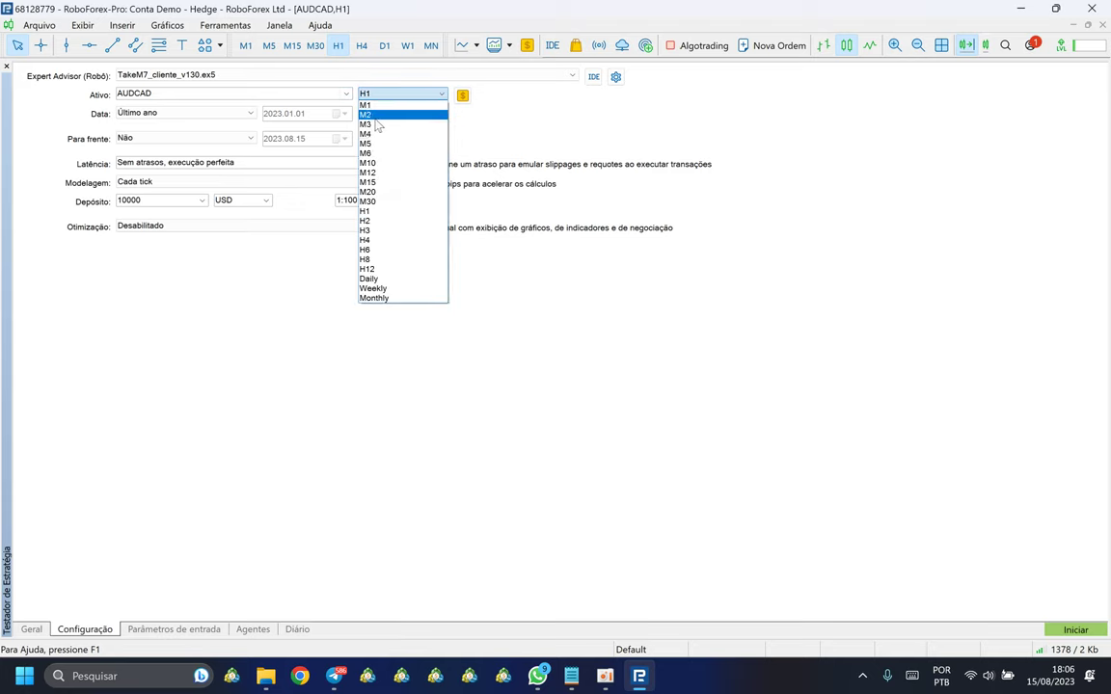
{"action": "left_click", "coordinate": [368, 183]}
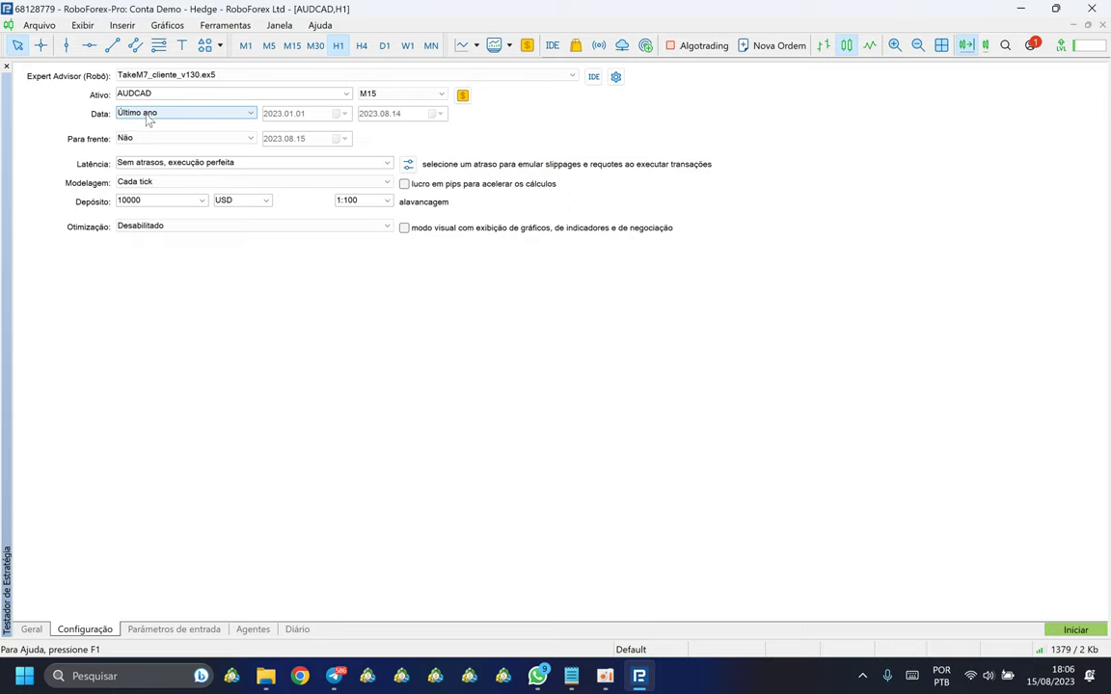
{"action": "left_click", "coordinate": [253, 115]}
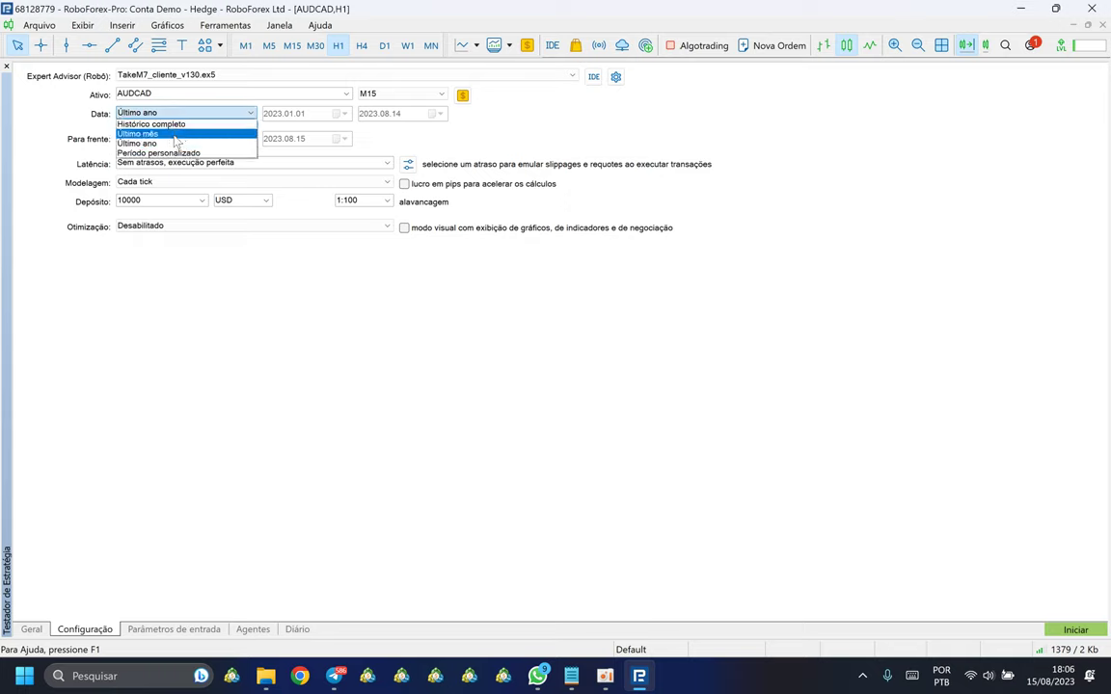
{"action": "left_click", "coordinate": [154, 154]}
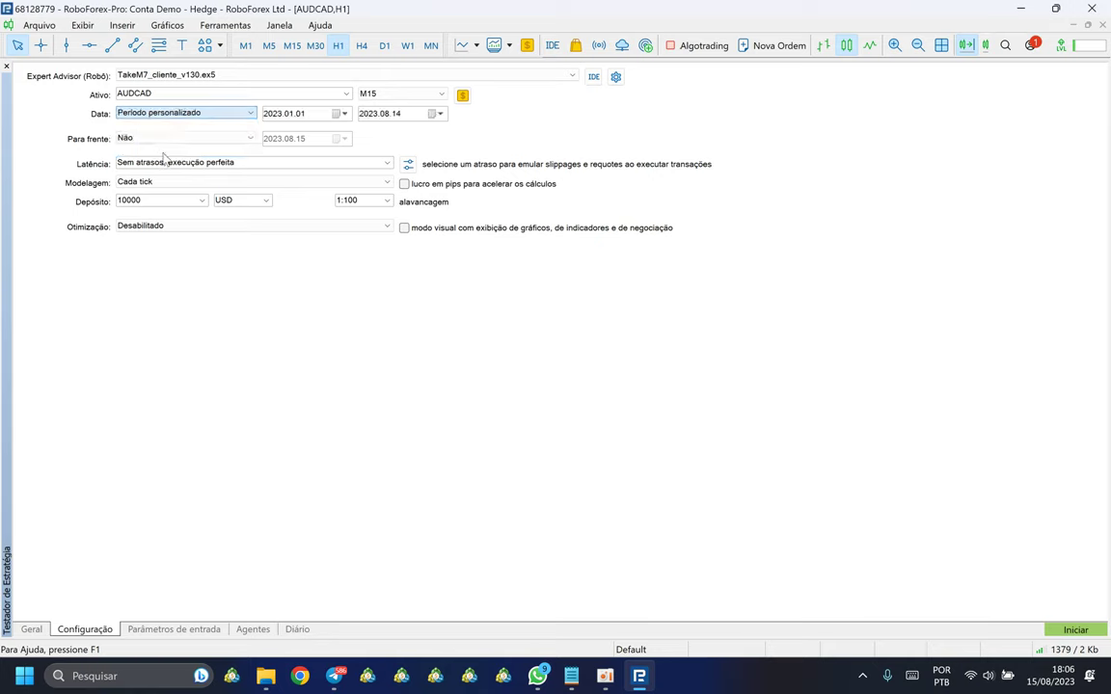
{"action": "left_click", "coordinate": [271, 116]}
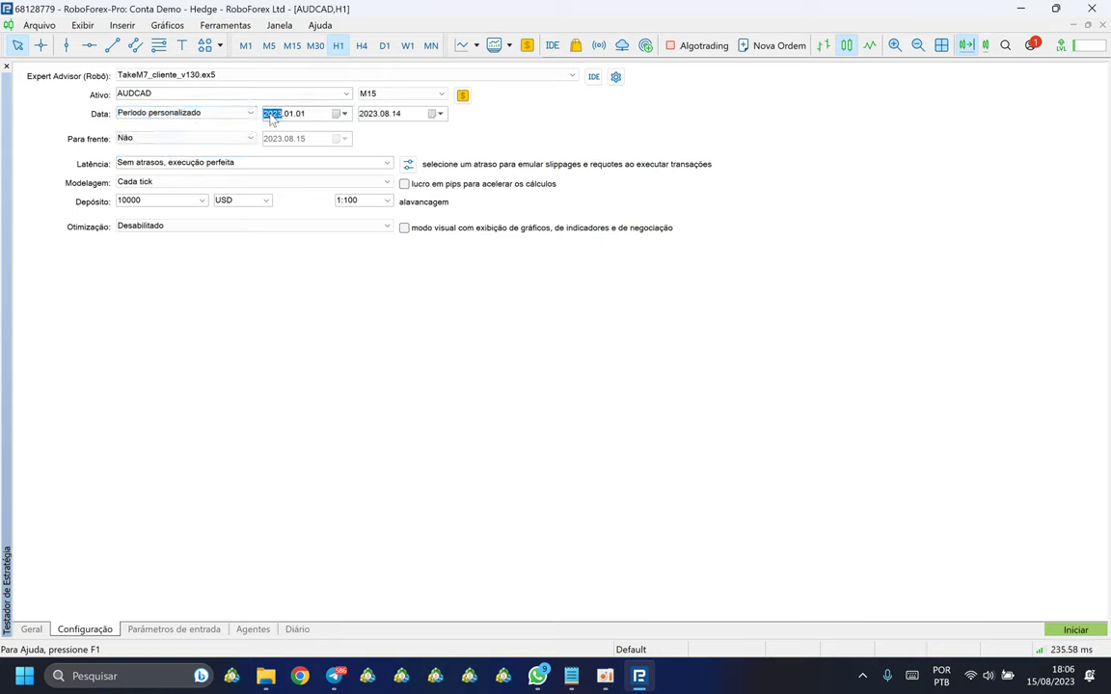
{"action": "key", "text": "Down"}
{"action": "left_click", "coordinate": [307, 240]}
{"action": "left_click", "coordinate": [236, 113]}
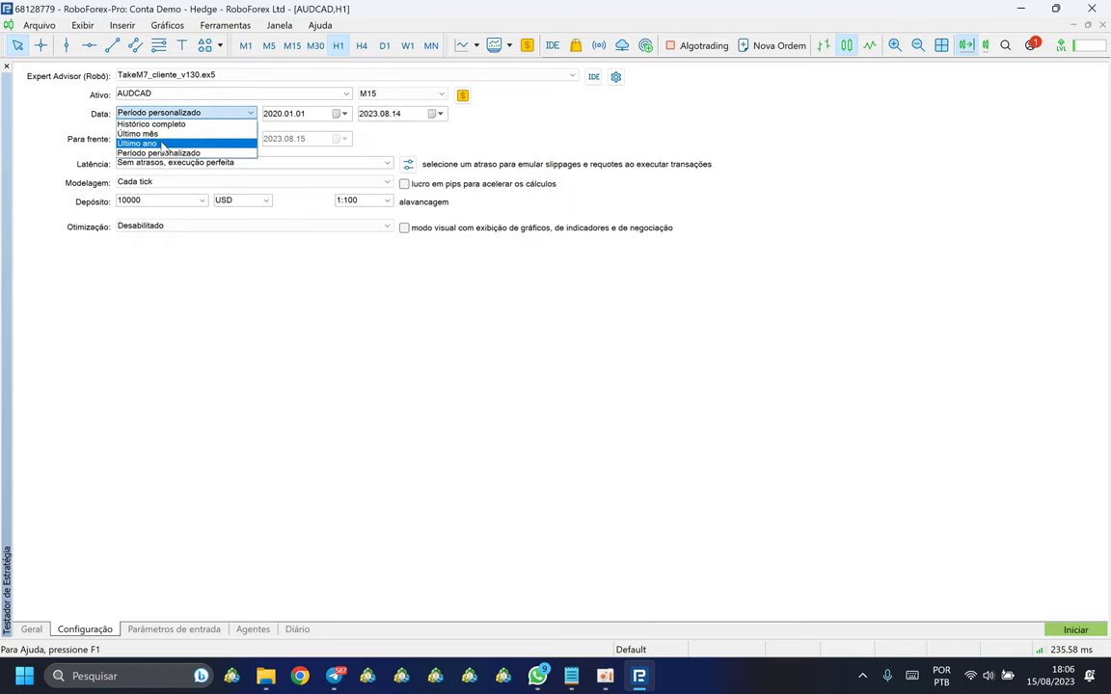
{"action": "left_click", "coordinate": [145, 131]}
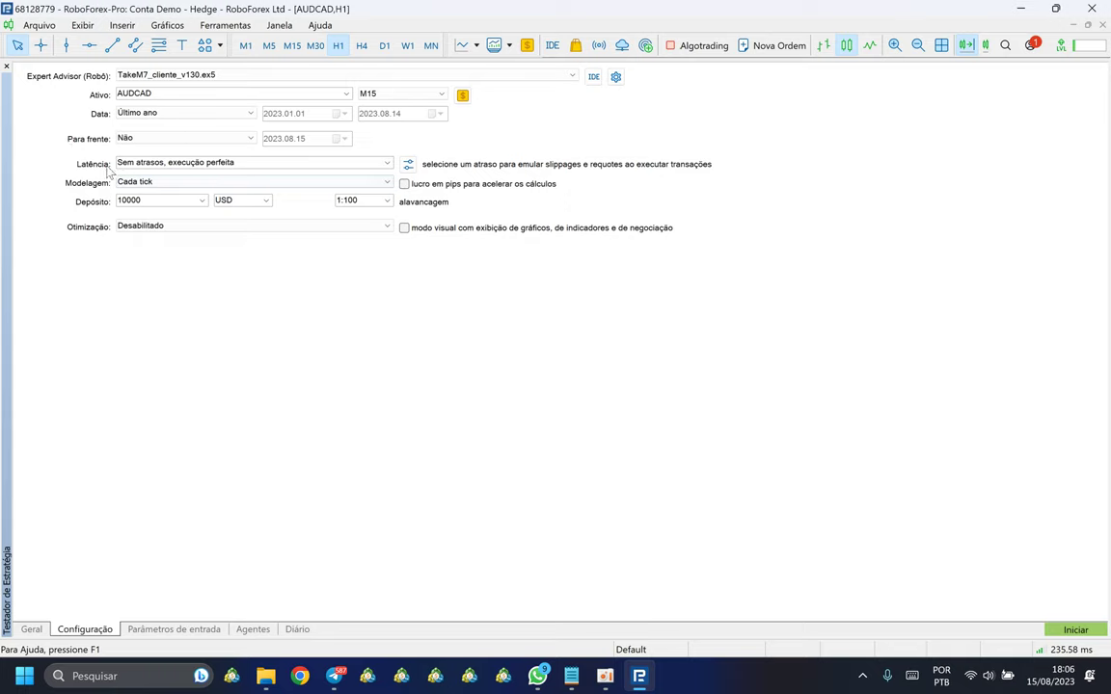
{"action": "left_click", "coordinate": [385, 162]}
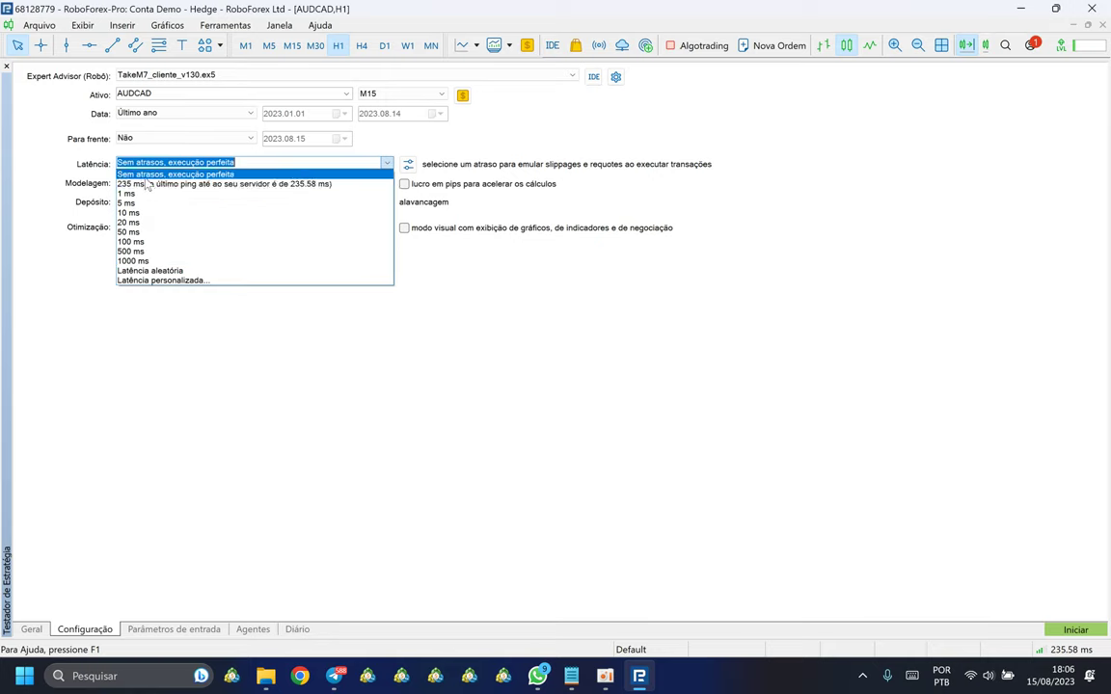
{"action": "left_click", "coordinate": [147, 175]}
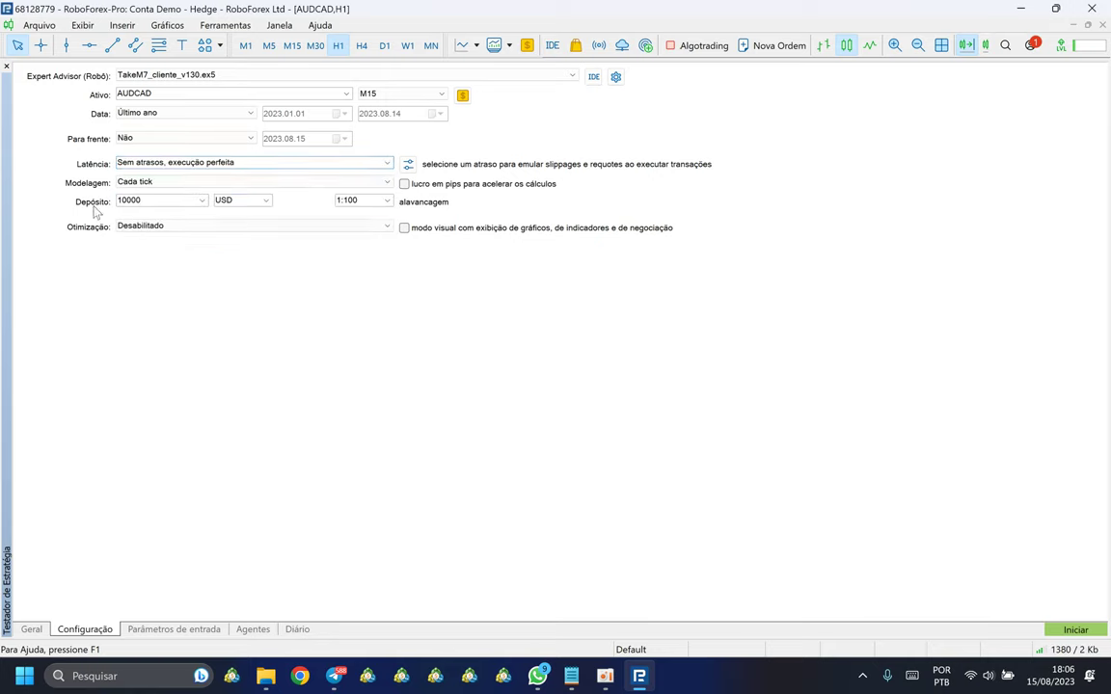